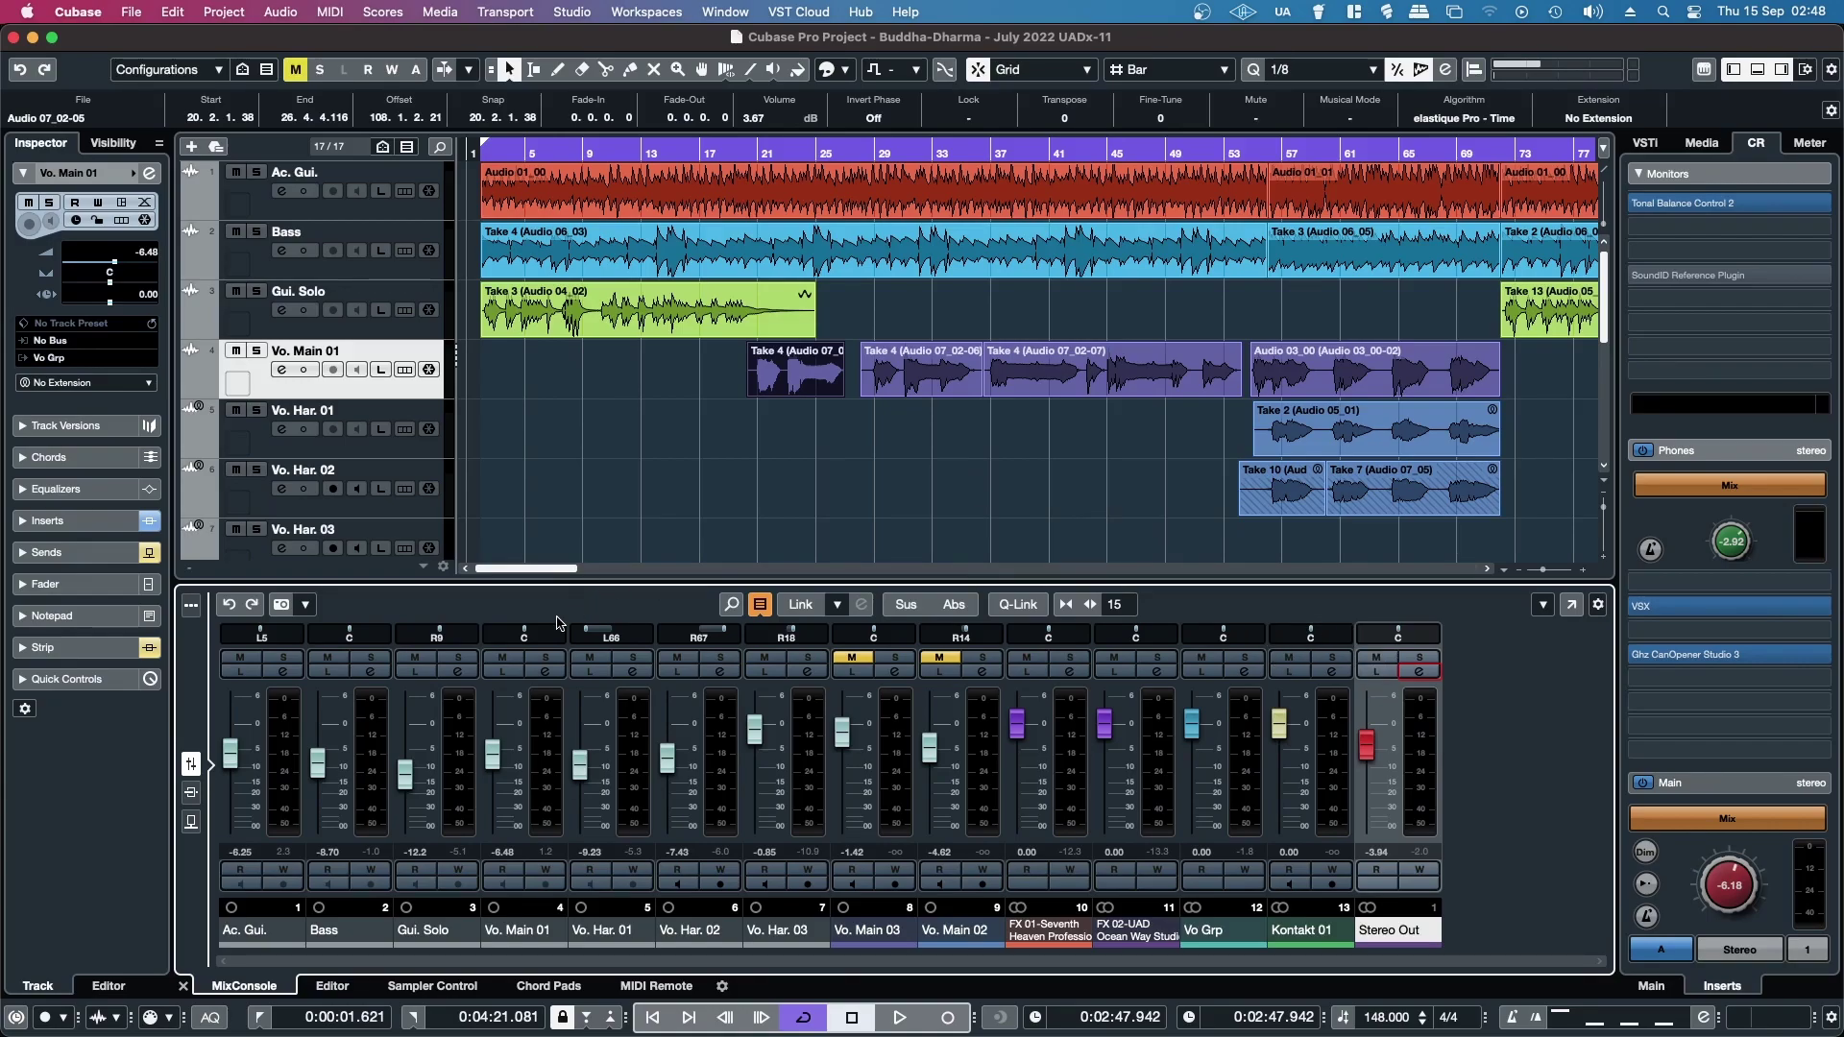
# Open the Stereo Out channel settings and move that window further left
pyautogui.click(1419, 671)
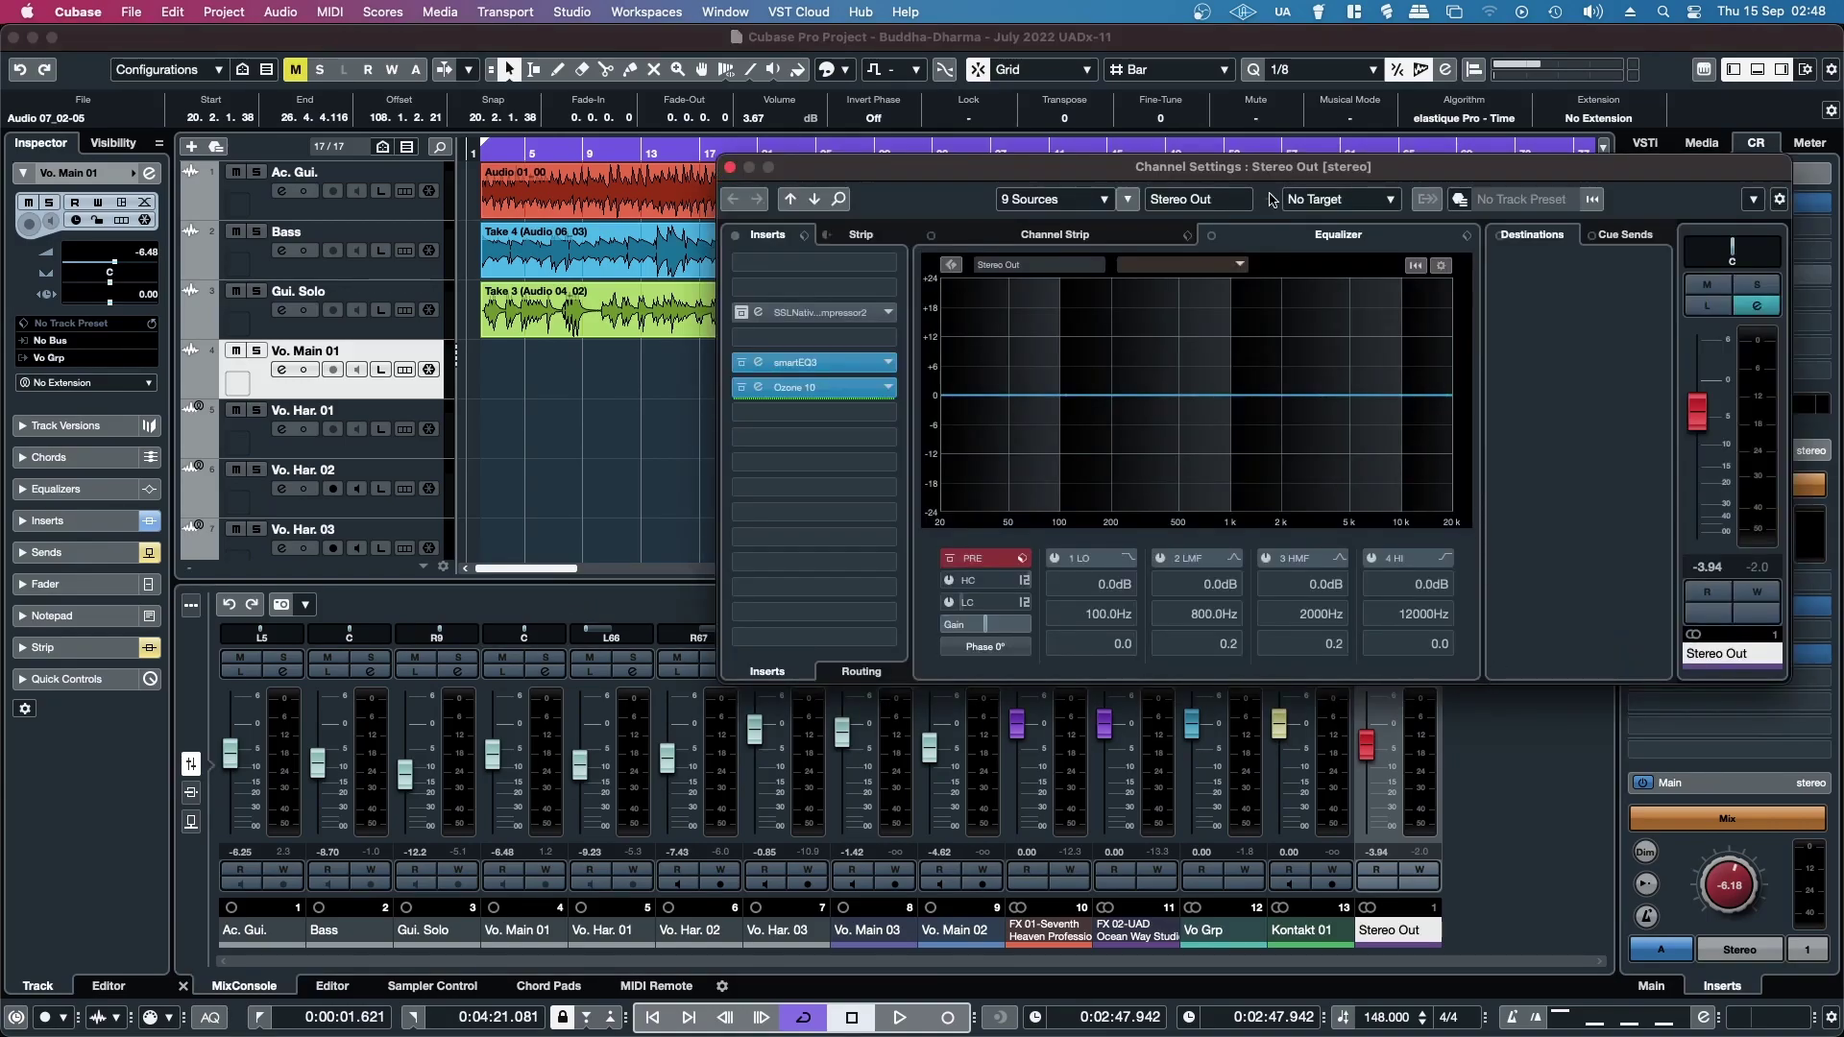
pyautogui.moveTo(1251, 179); pyautogui.dragTo(993, 240)
# Open the Ozone 10 insert on Stereo Out, reposition it, and close the channel settings
pyautogui.click(490, 456)
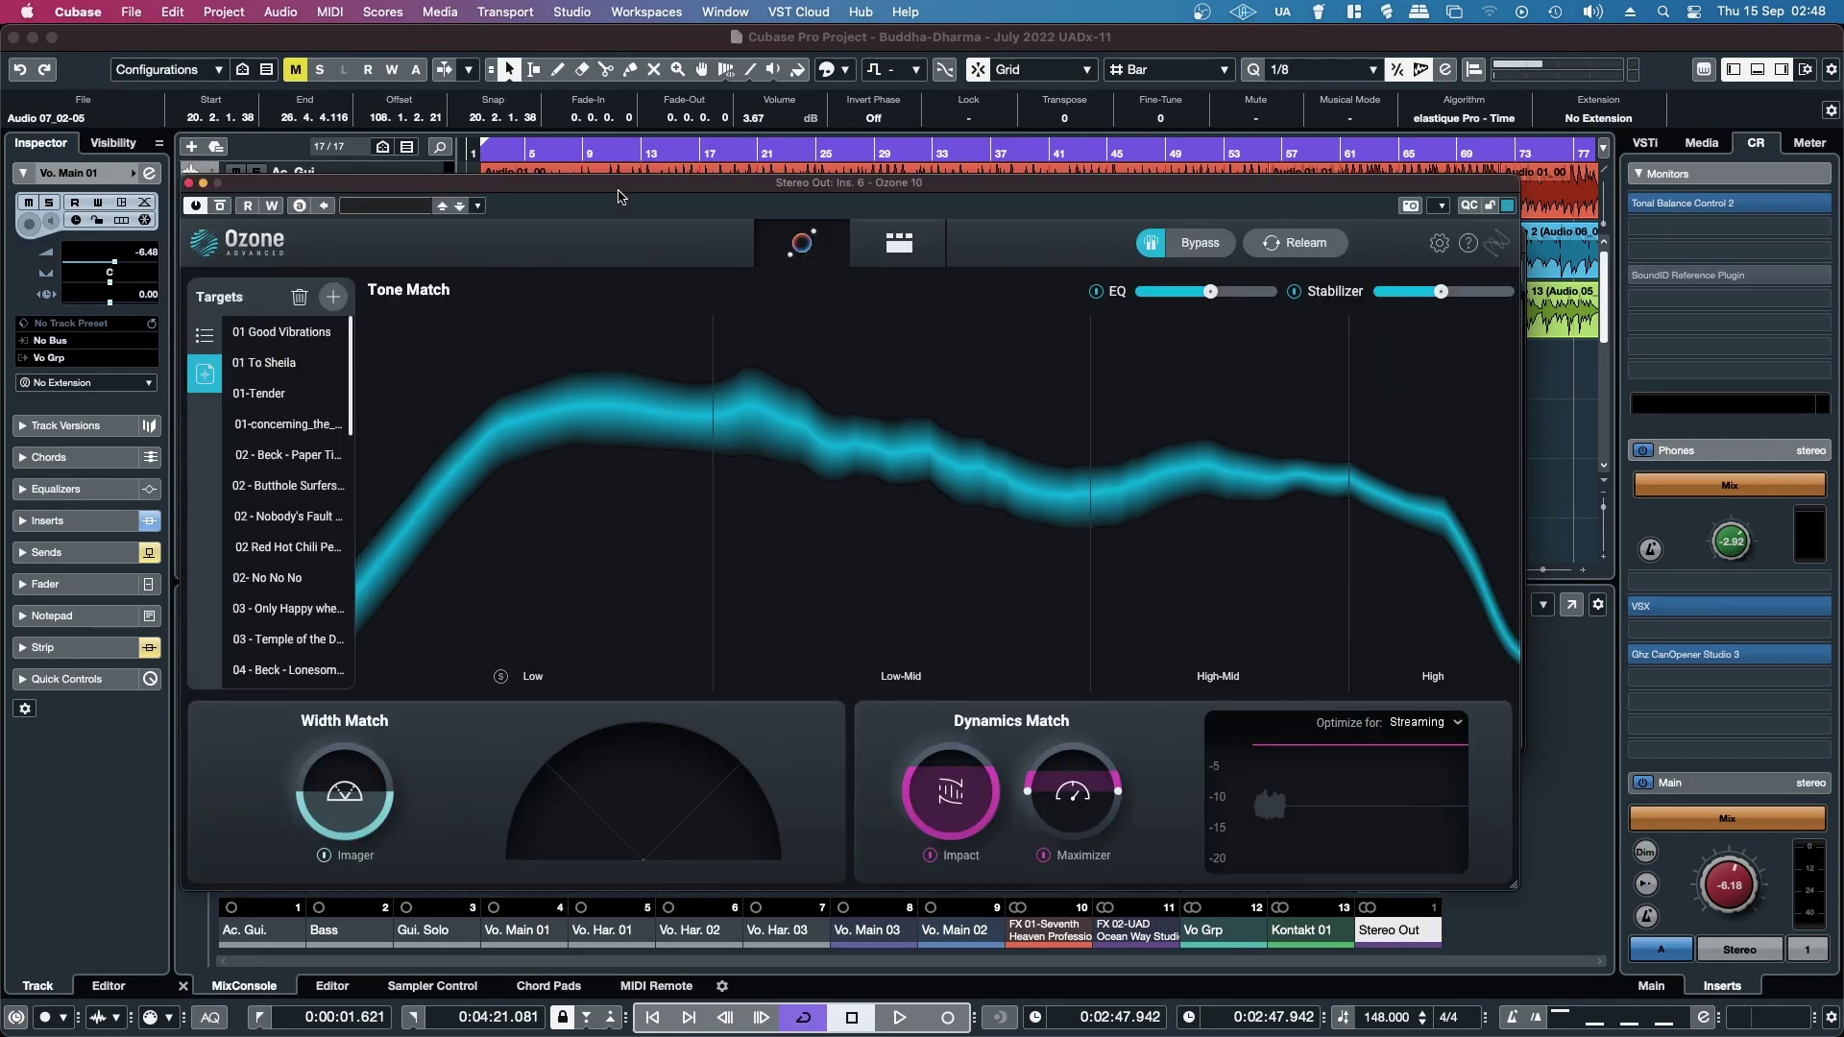
pyautogui.moveTo(620, 189); pyautogui.dragTo(717, 128)
pyautogui.click(465, 242)
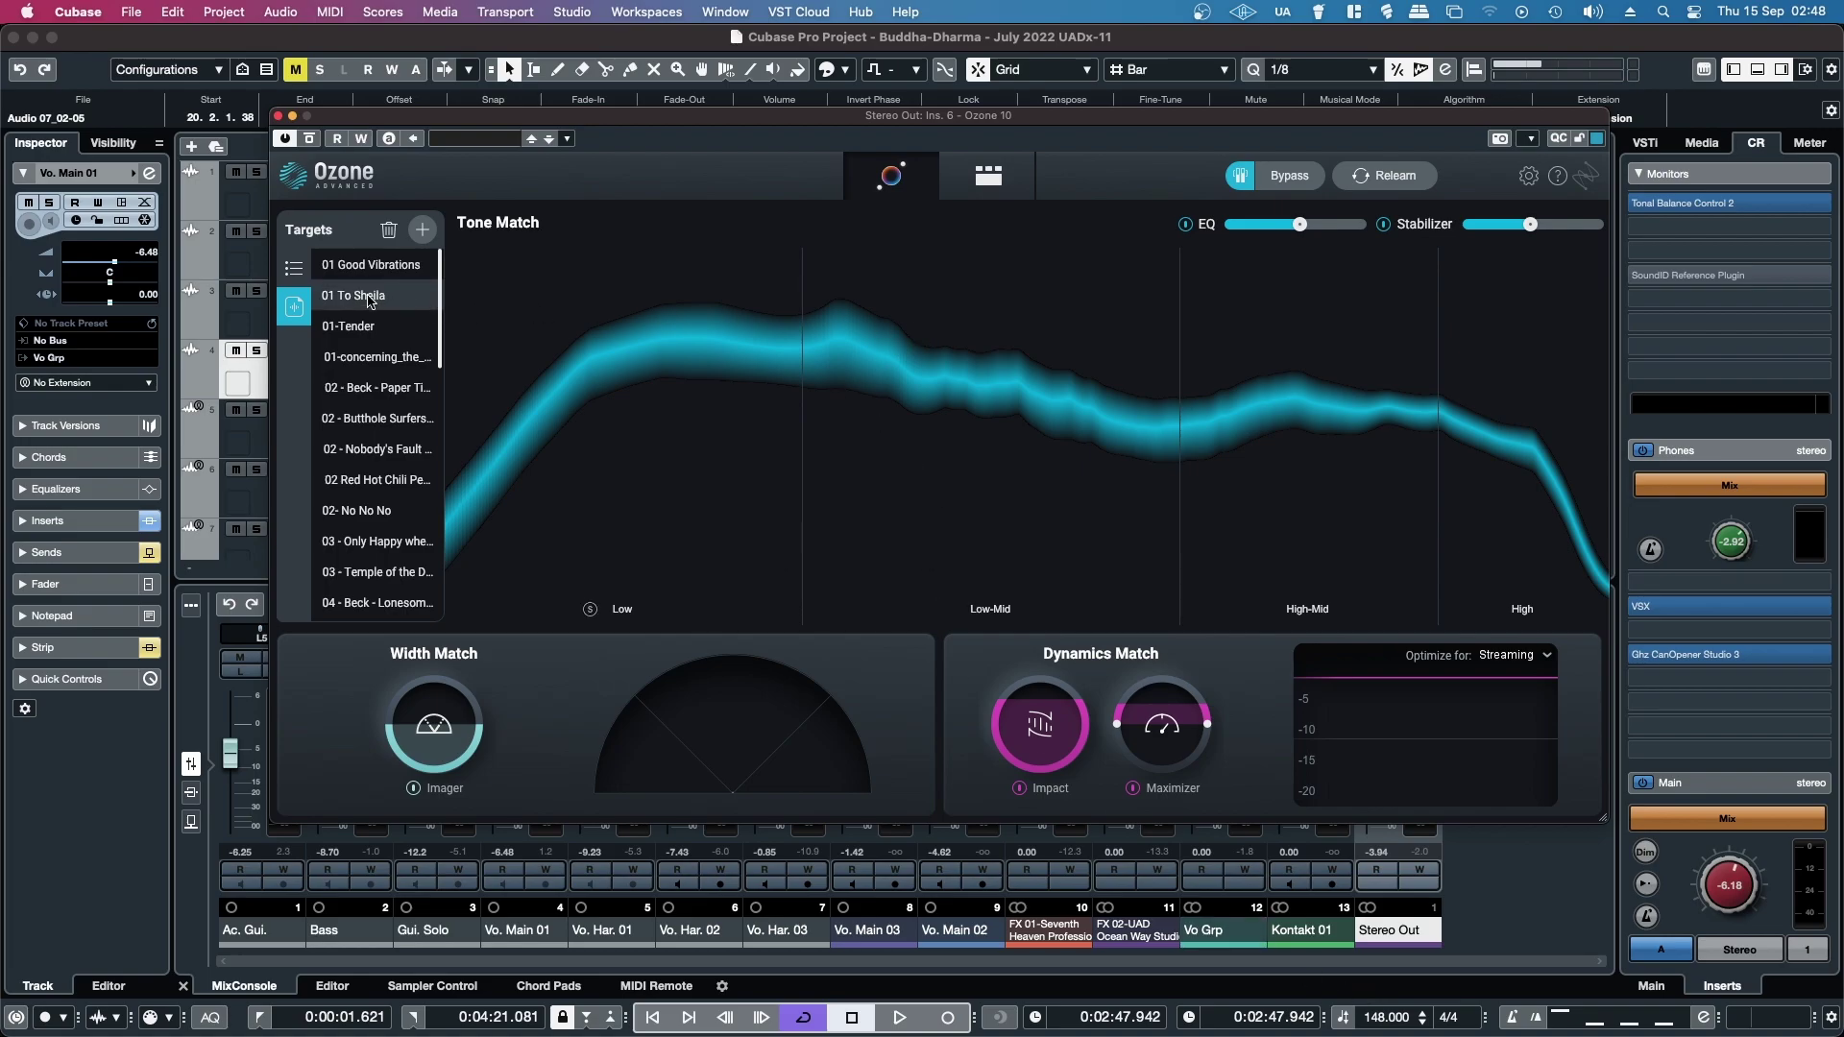
# Browse the Tone Match Targets, trying genre presets before returning to the reference-track targets
pyautogui.scroll(-15, 367, 301)
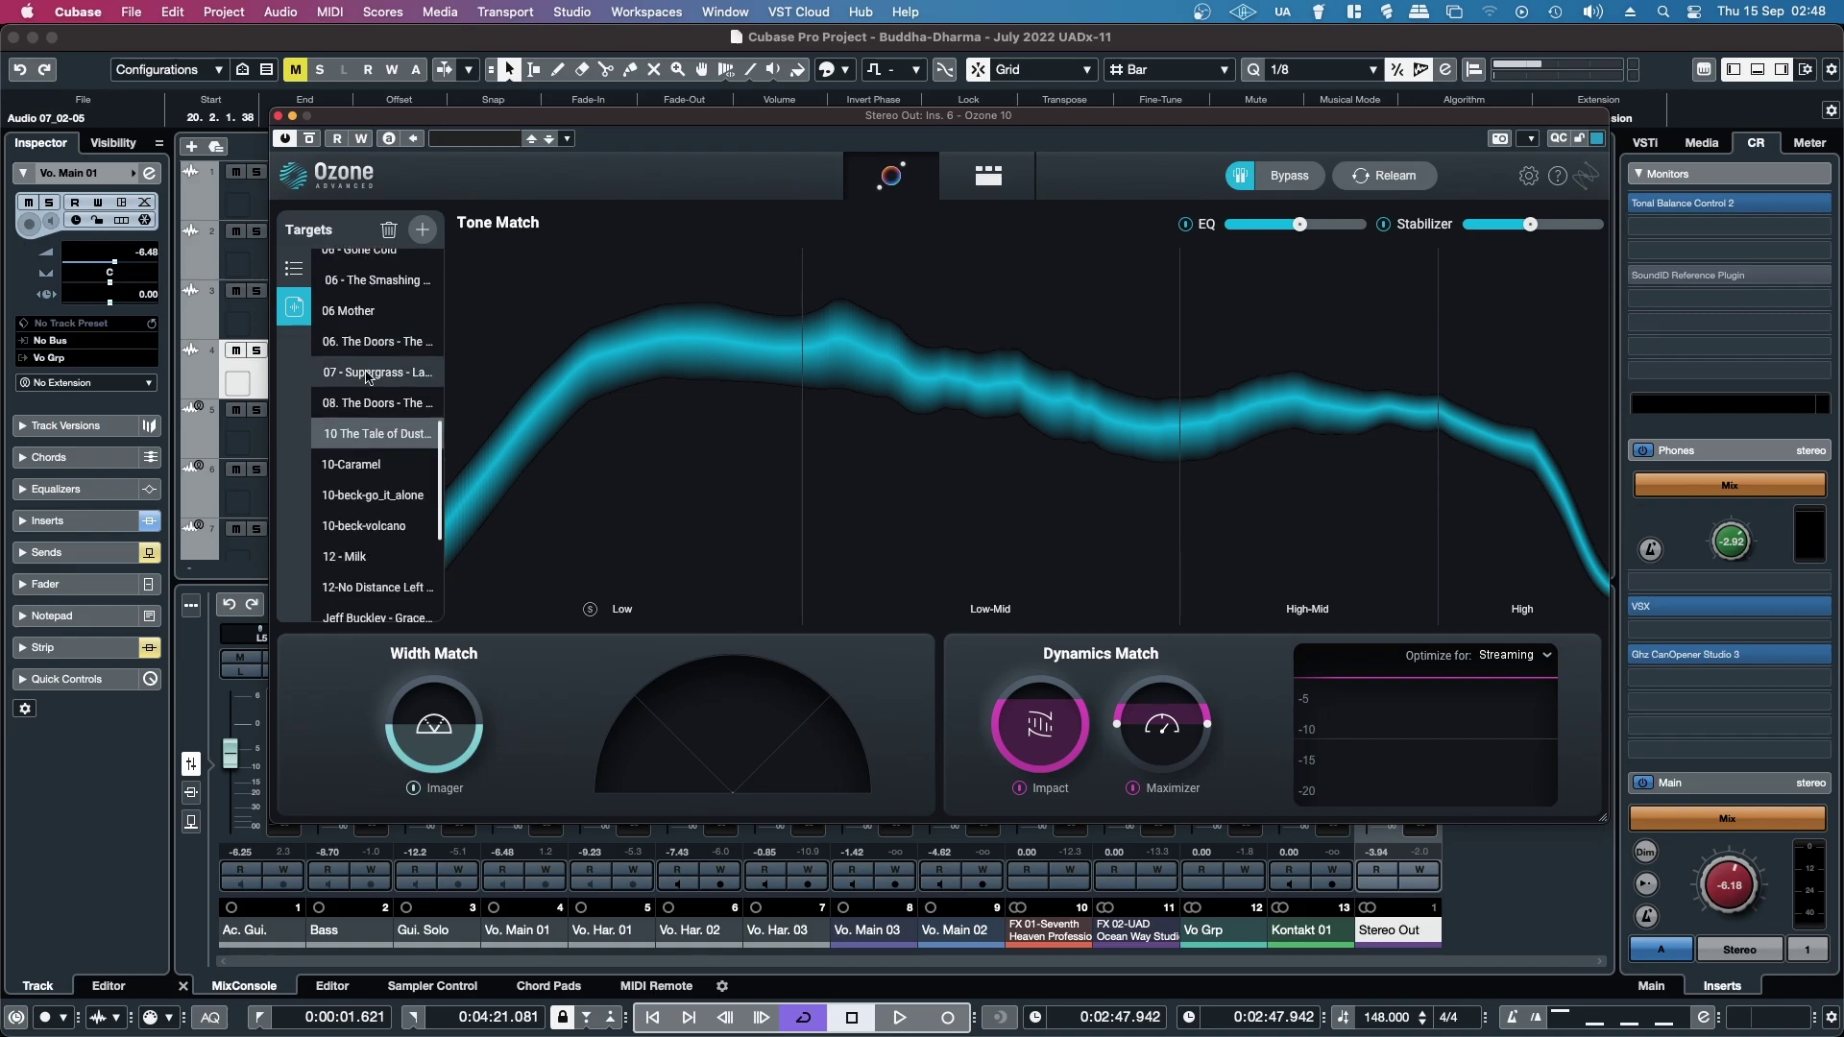
pyautogui.scroll(-3, 368, 376)
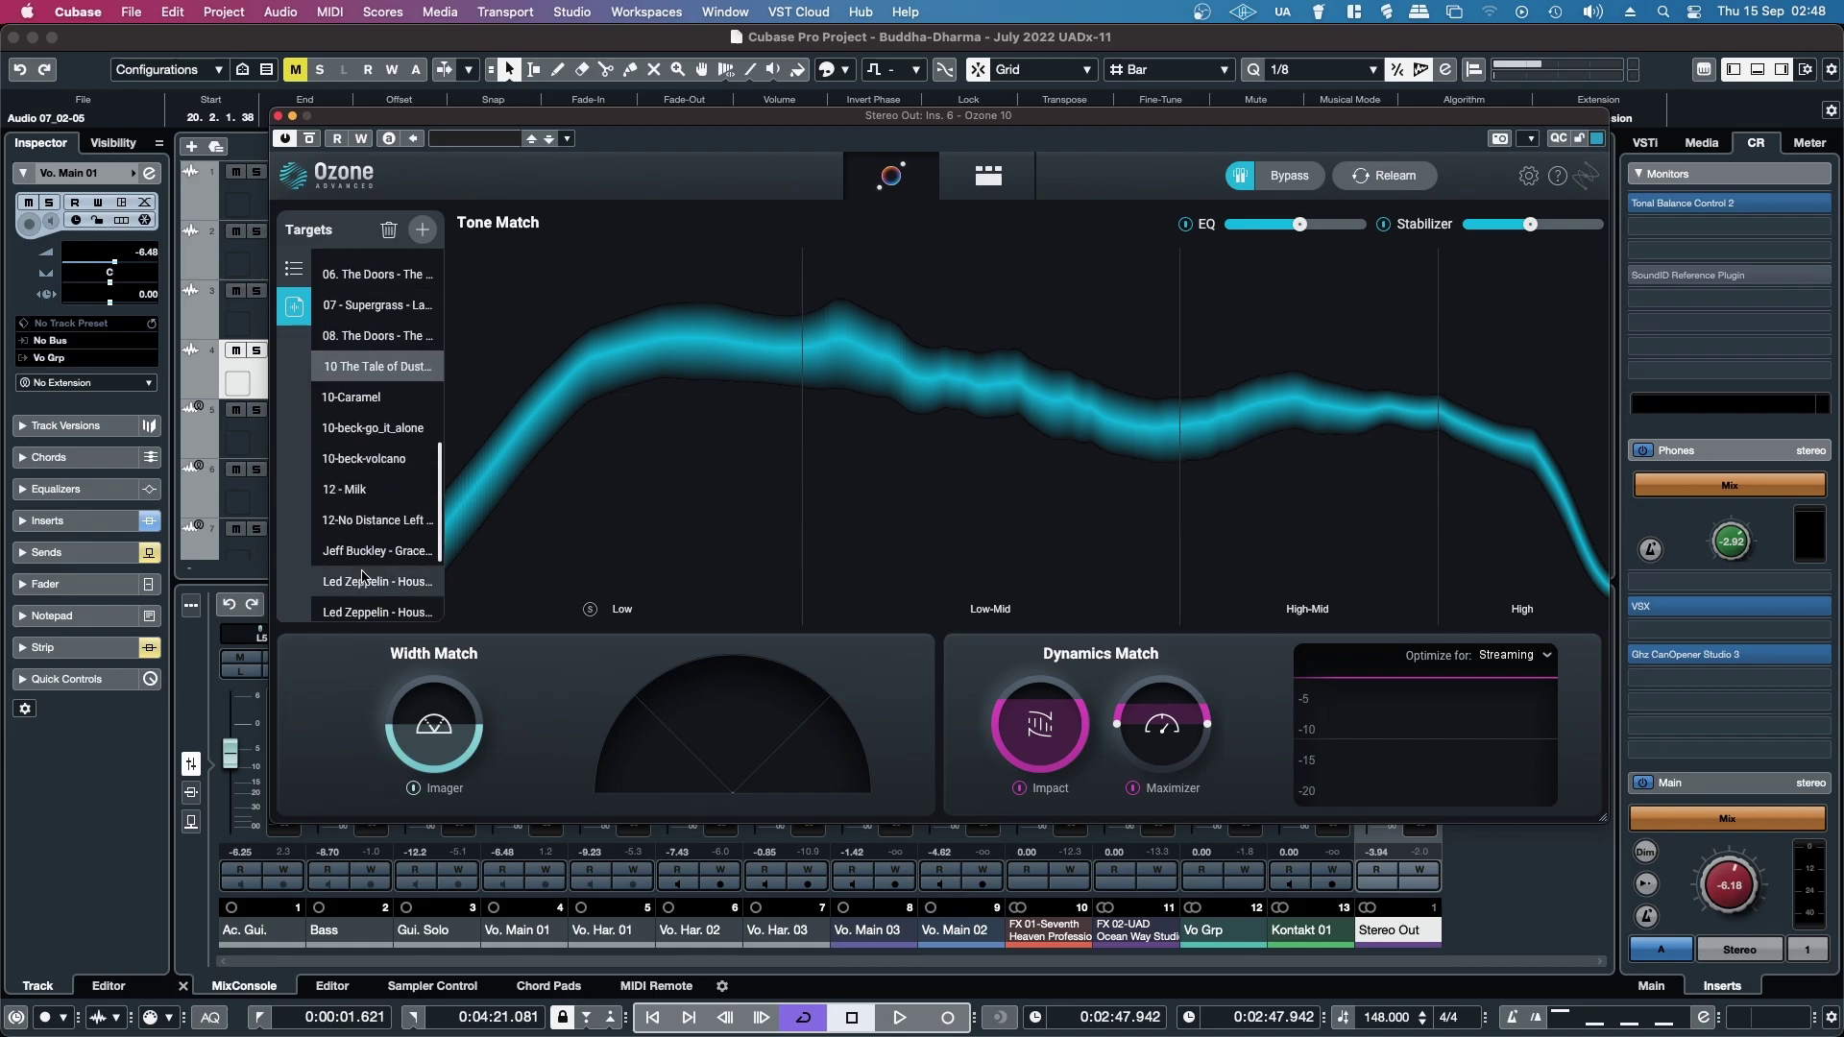
pyautogui.scroll(15, 362, 578)
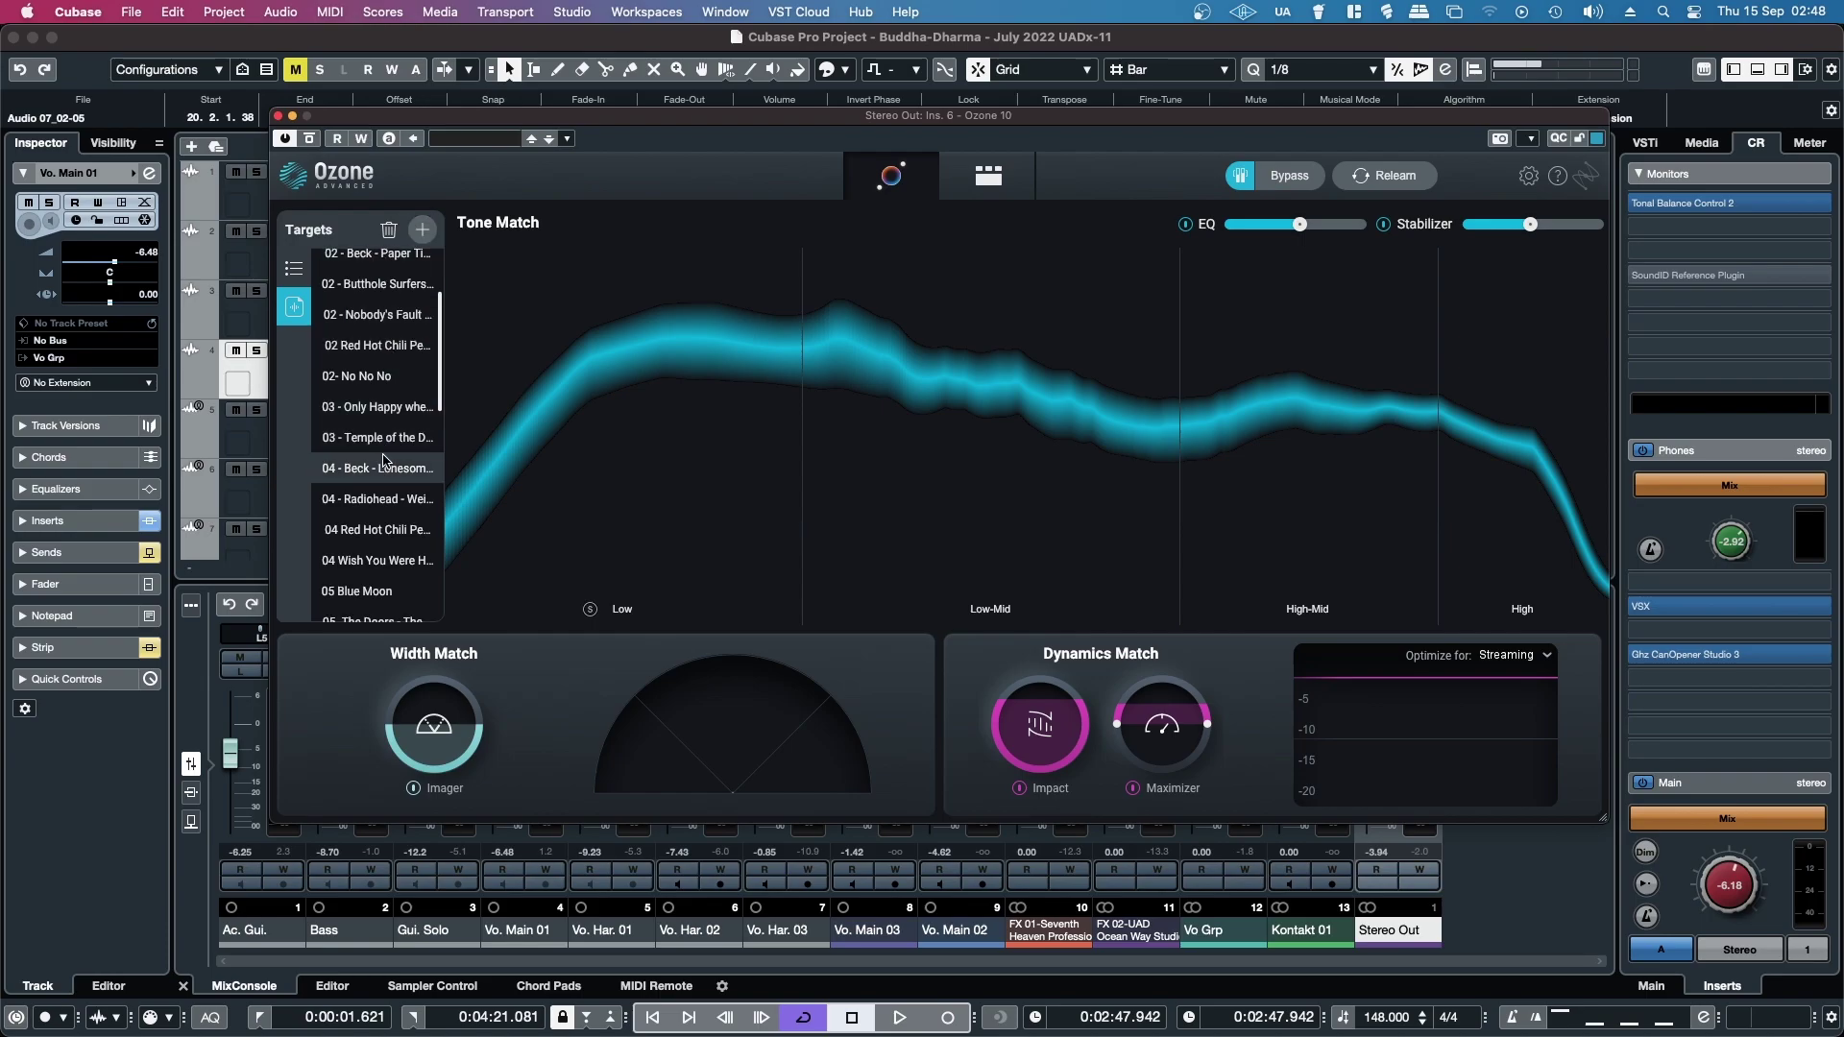
pyautogui.scroll(-13, 384, 446)
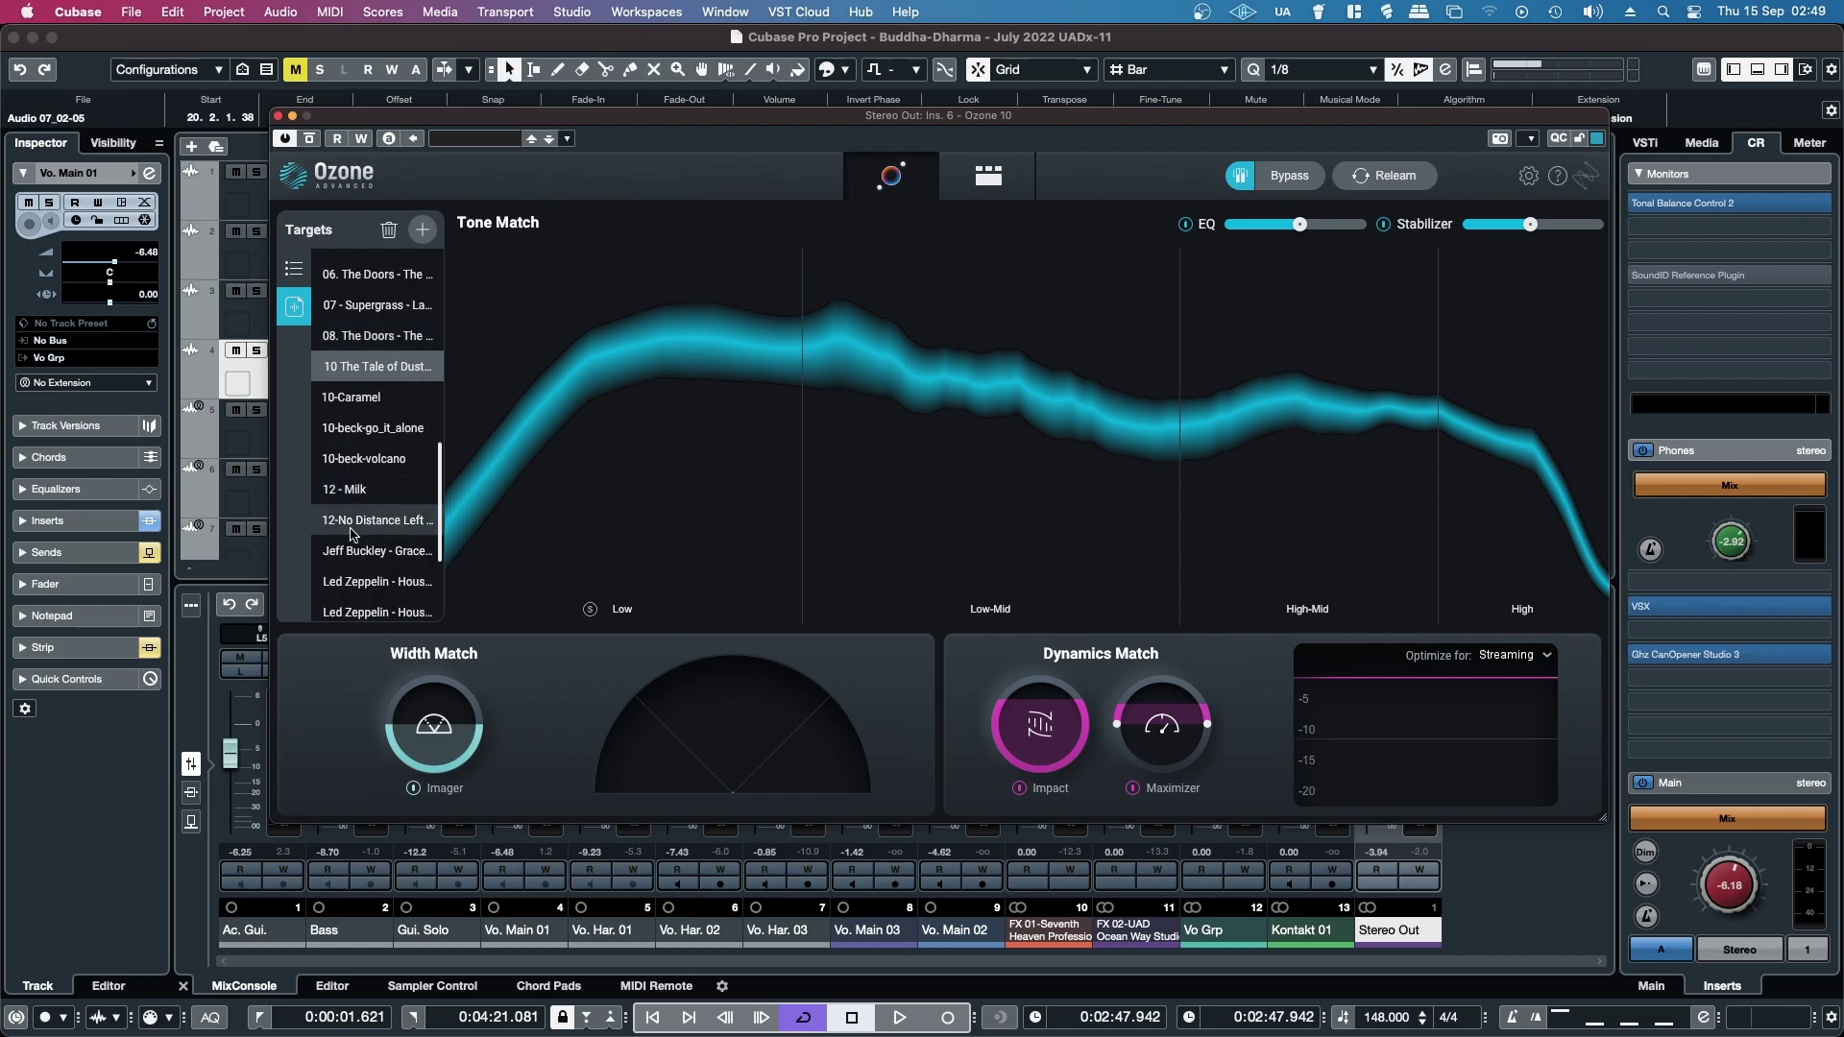
pyautogui.click(285, 271)
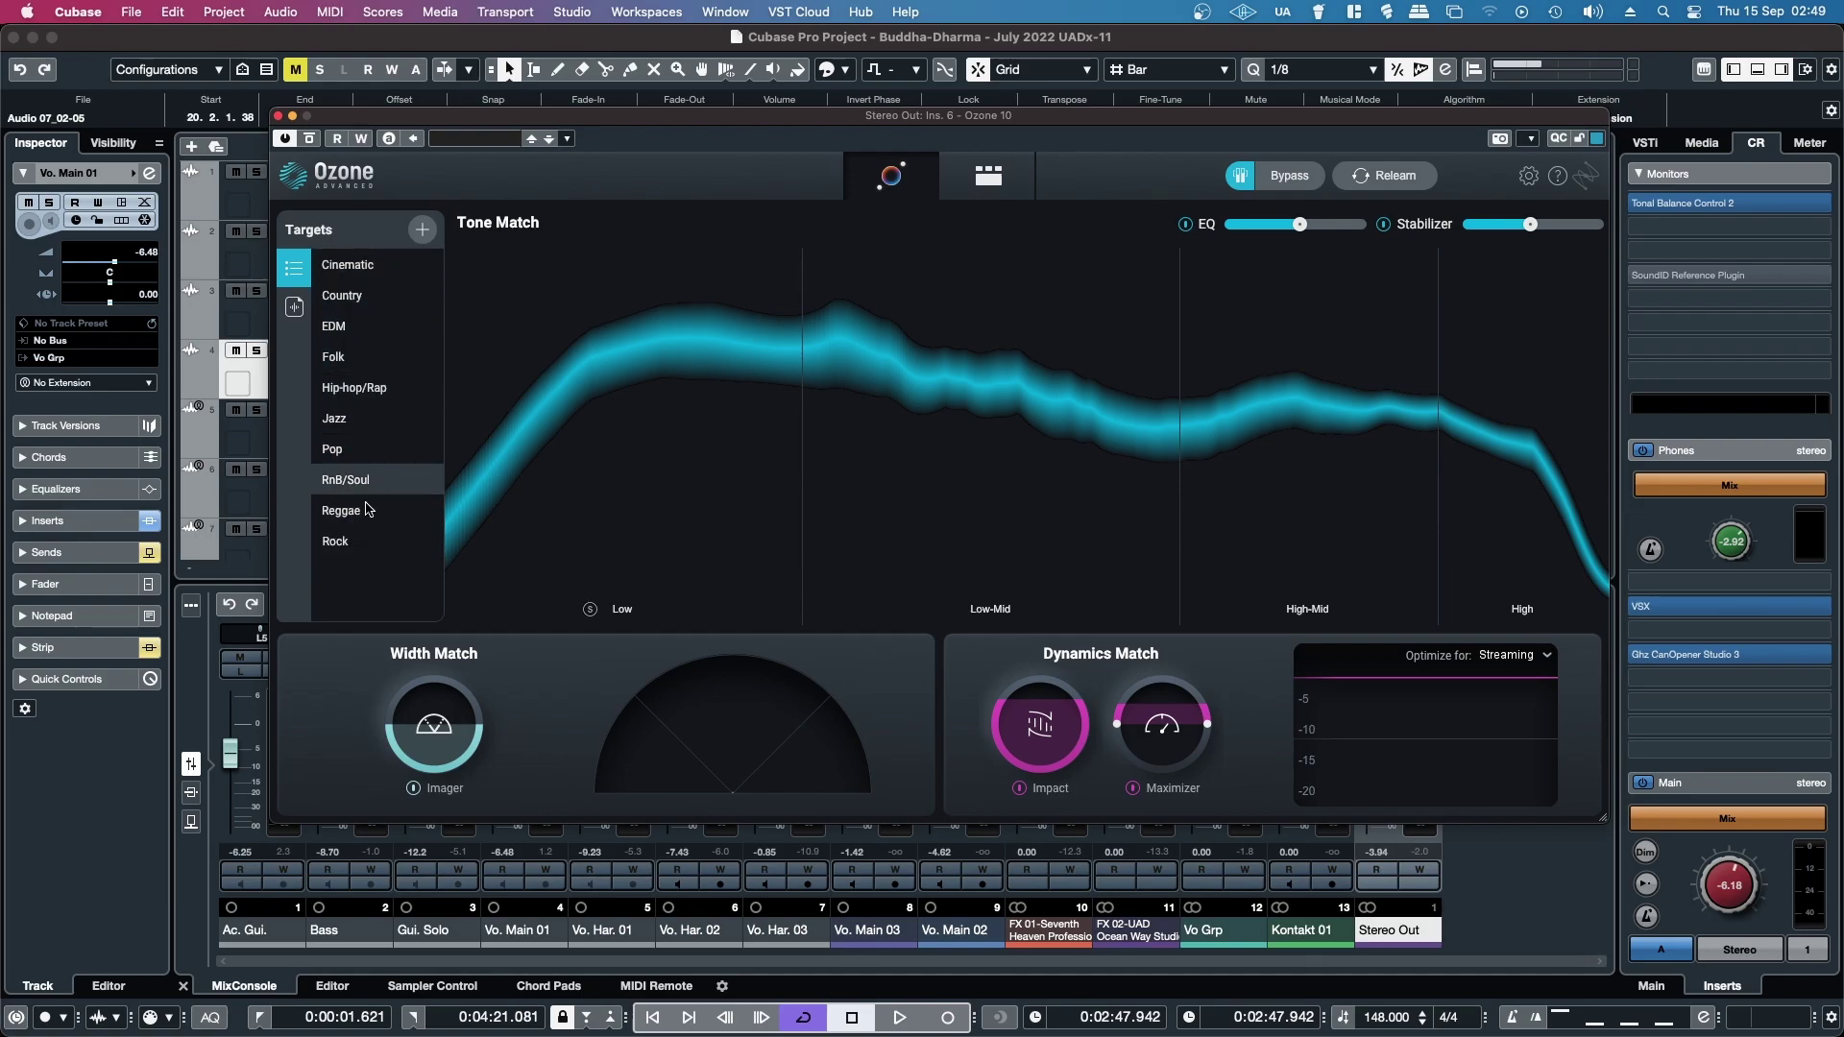
pyautogui.click(294, 315)
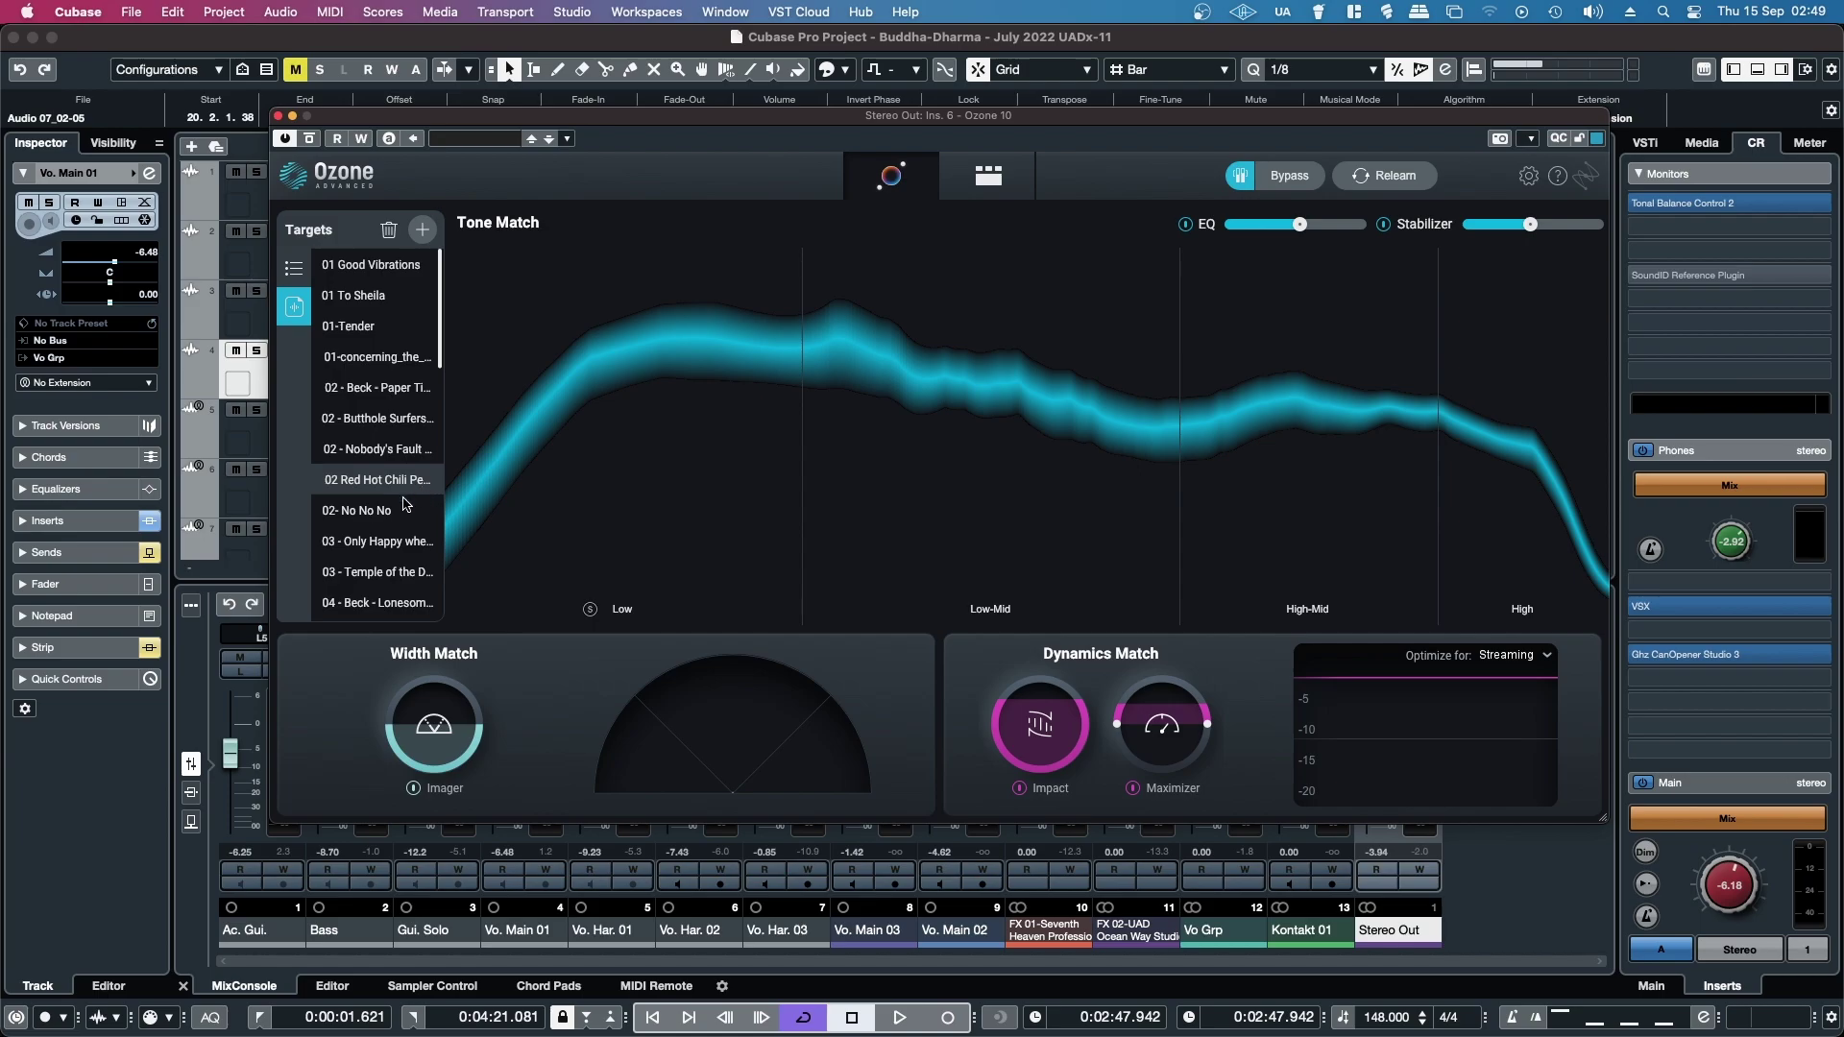
pyautogui.scroll(-4, 384, 517)
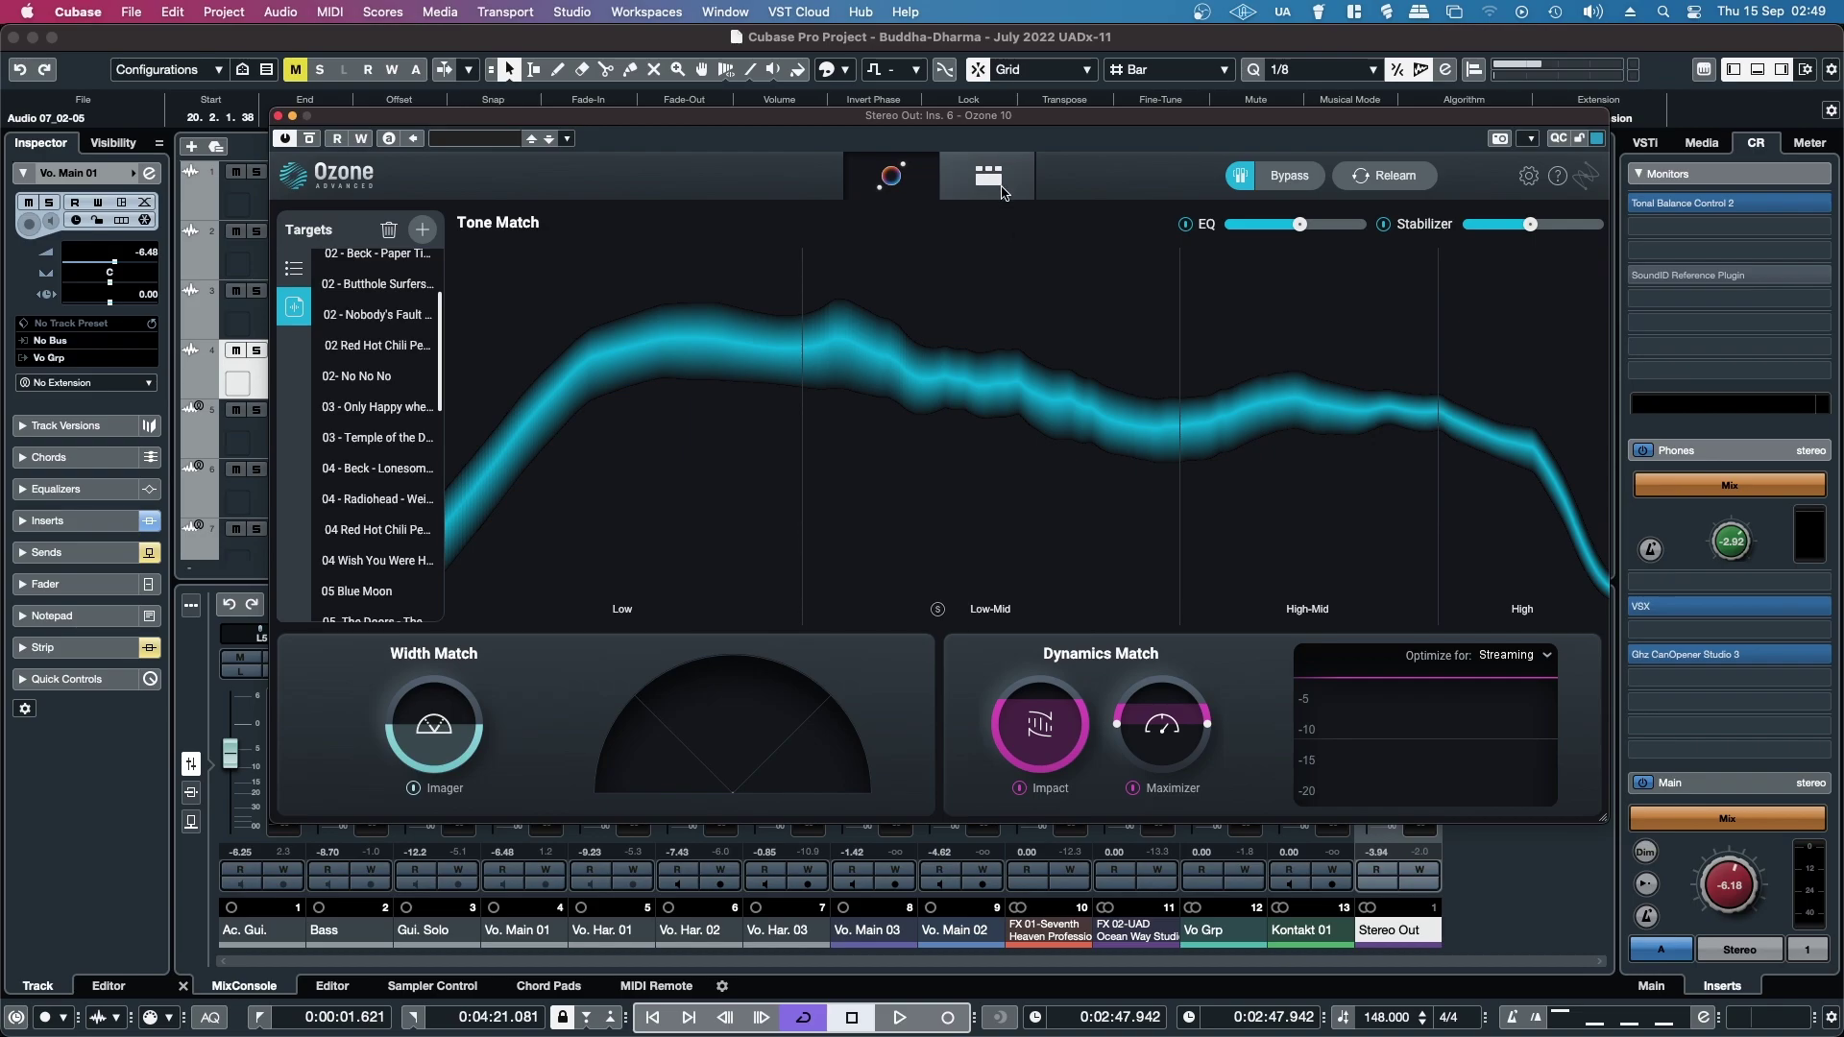
pyautogui.click(1002, 192)
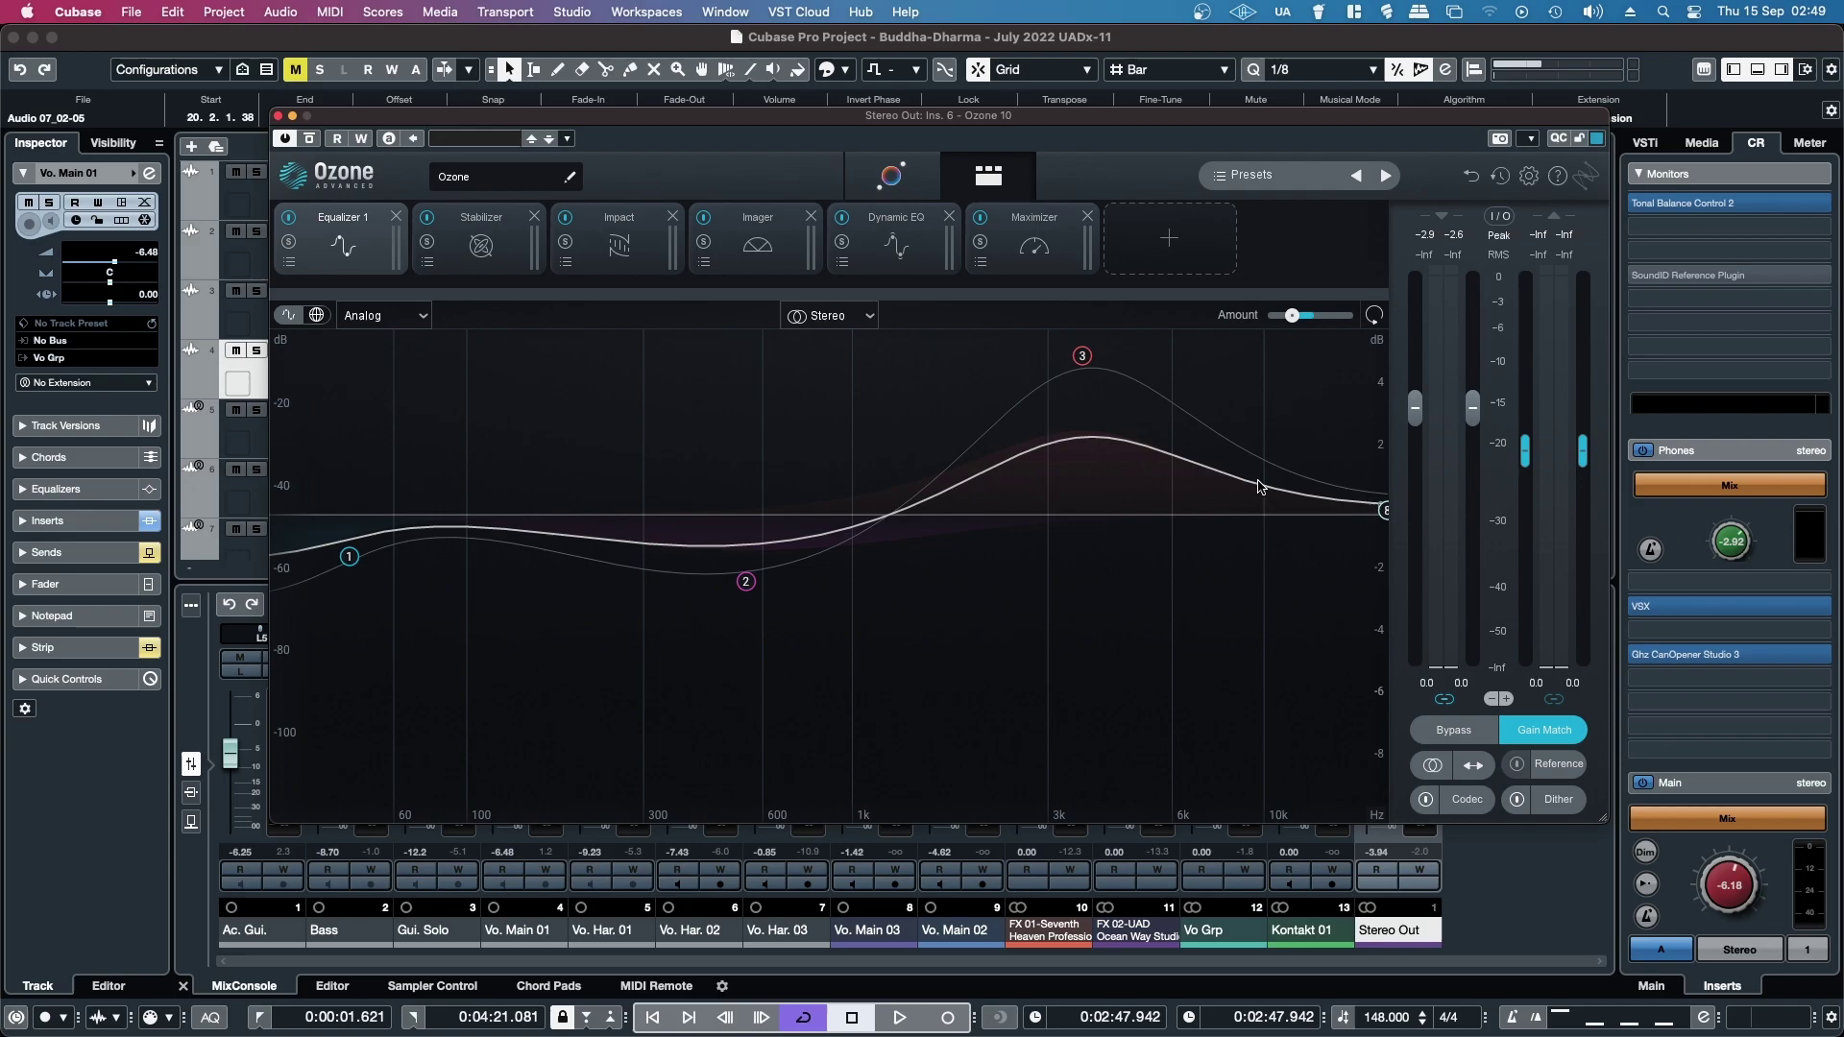
pyautogui.click(479, 240)
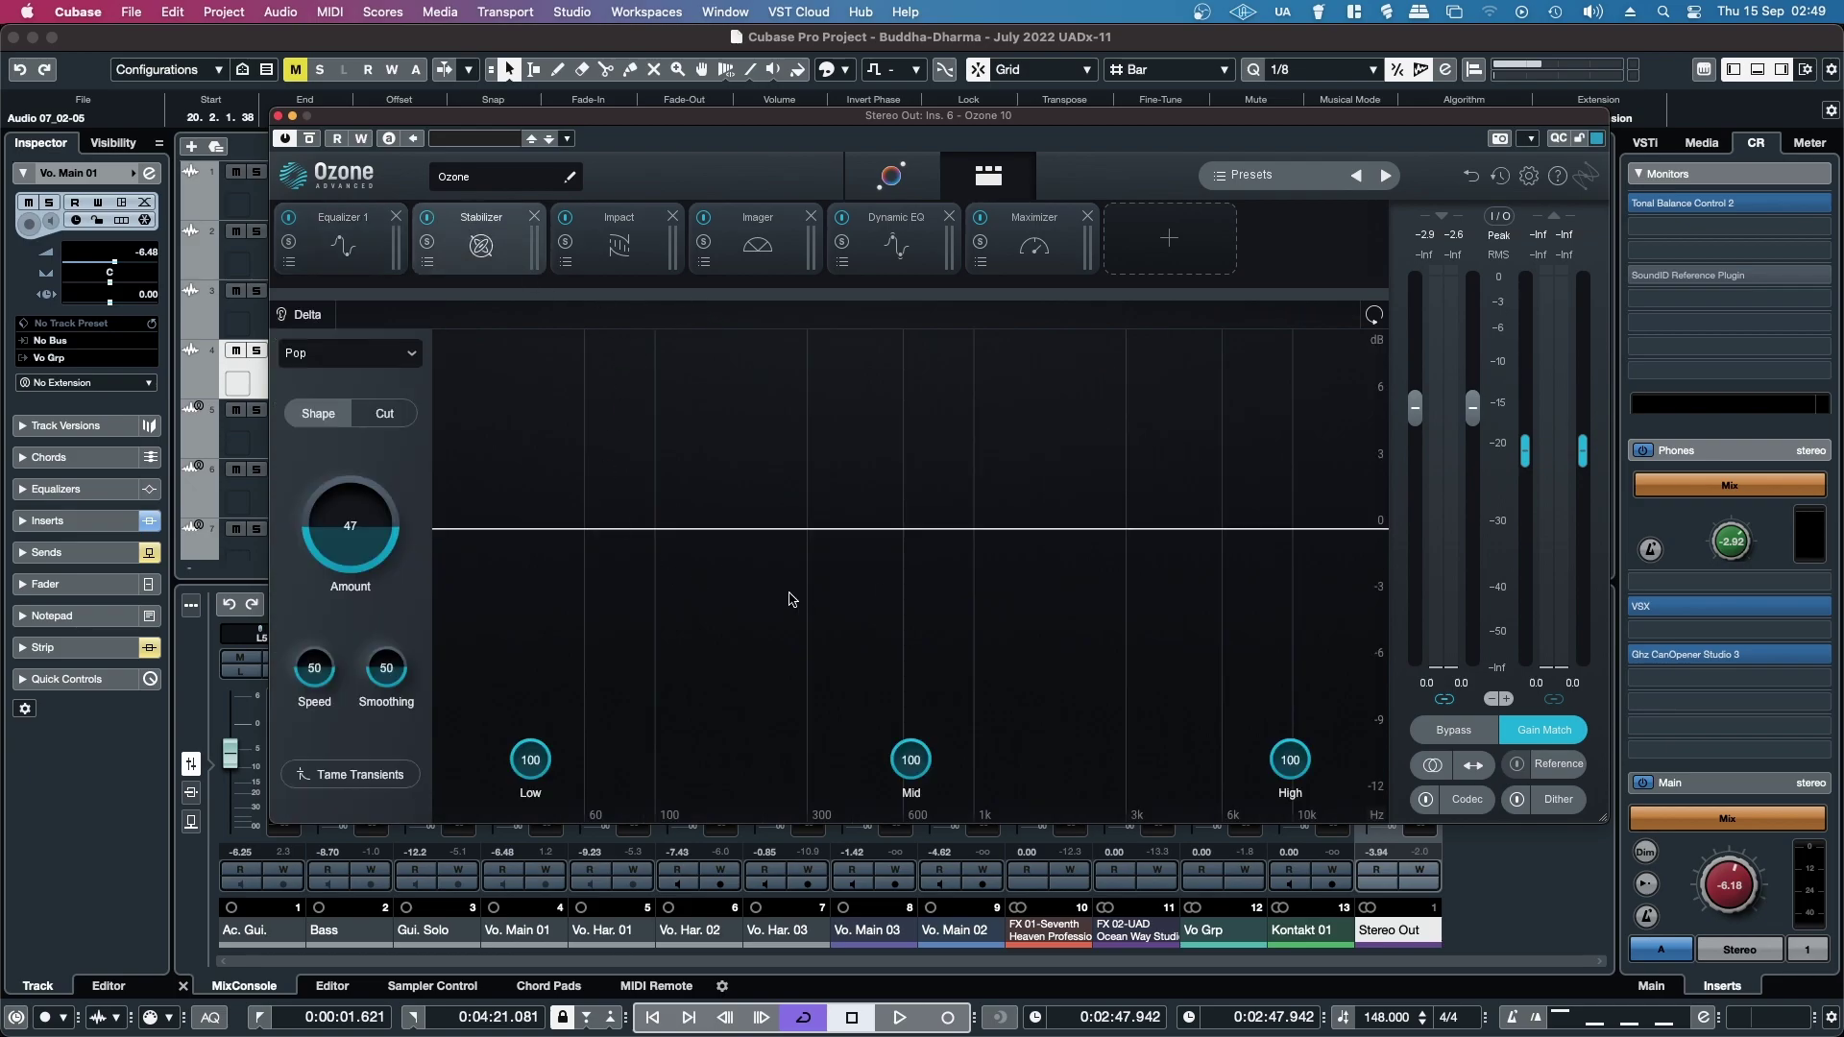
pyautogui.click(629, 240)
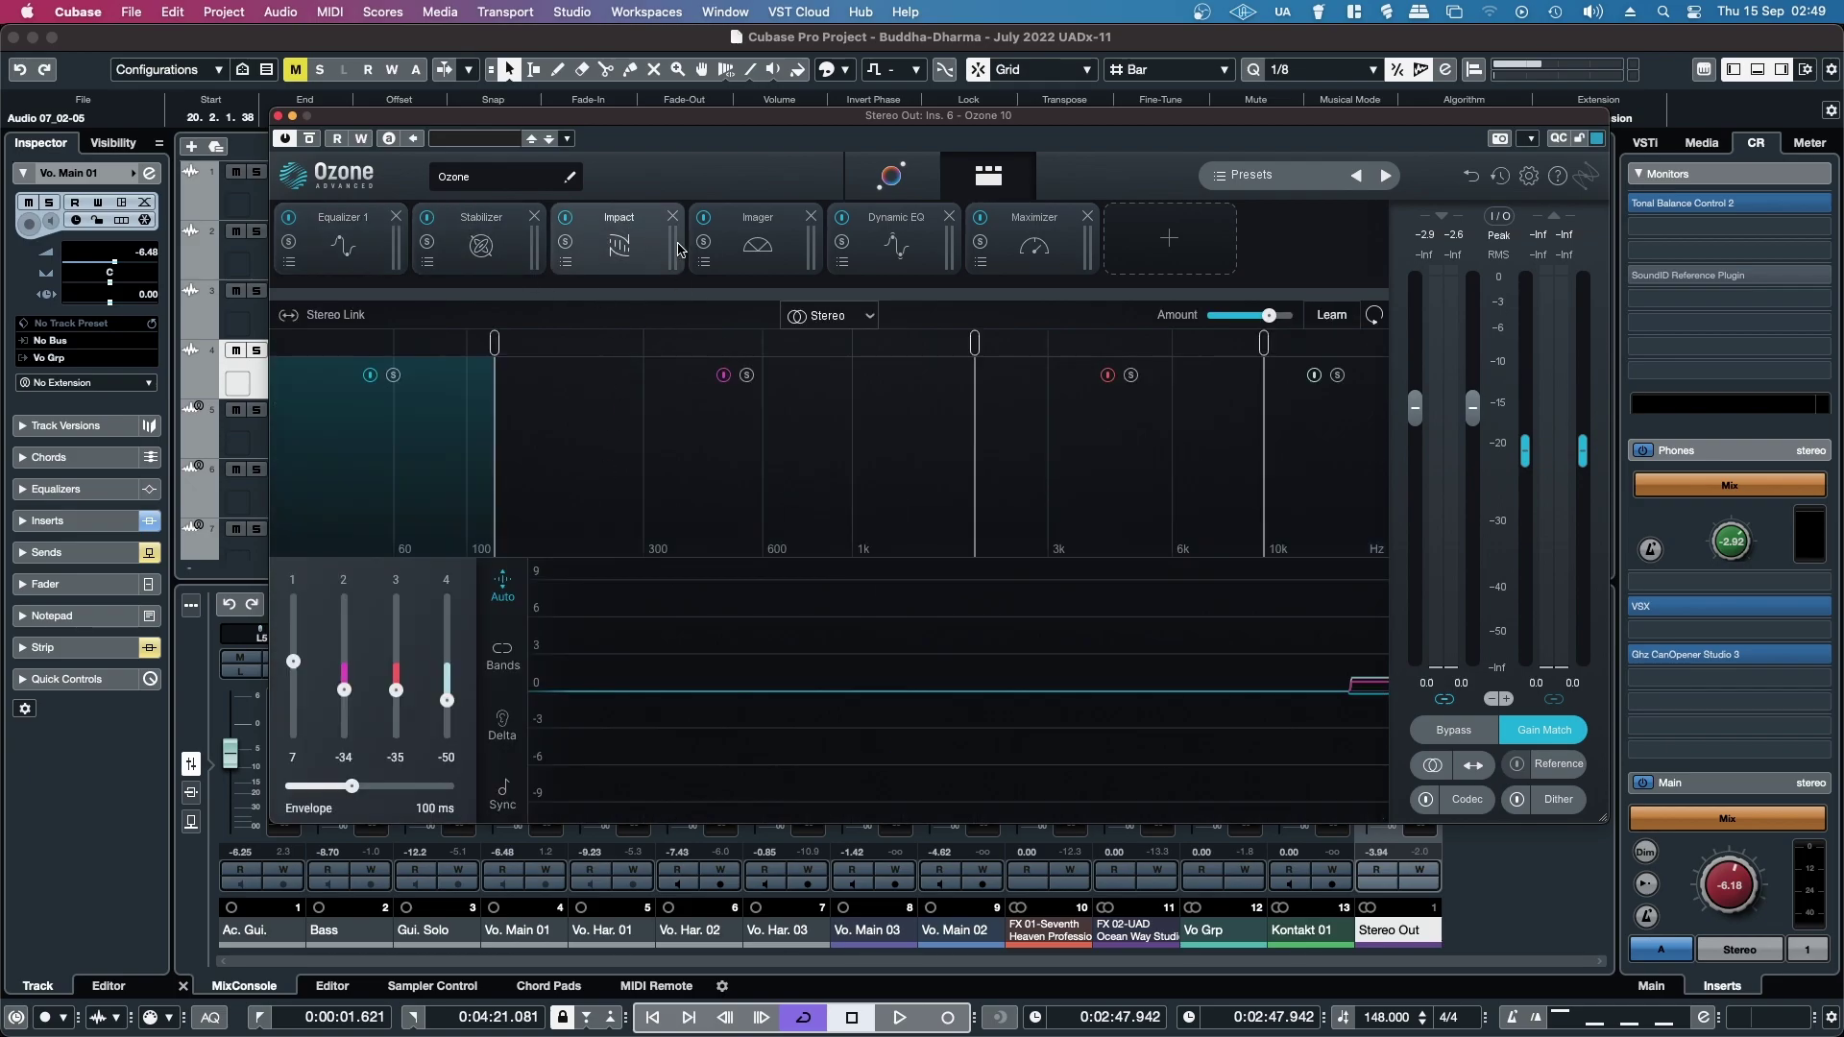
pyautogui.click(776, 246)
pyautogui.click(881, 248)
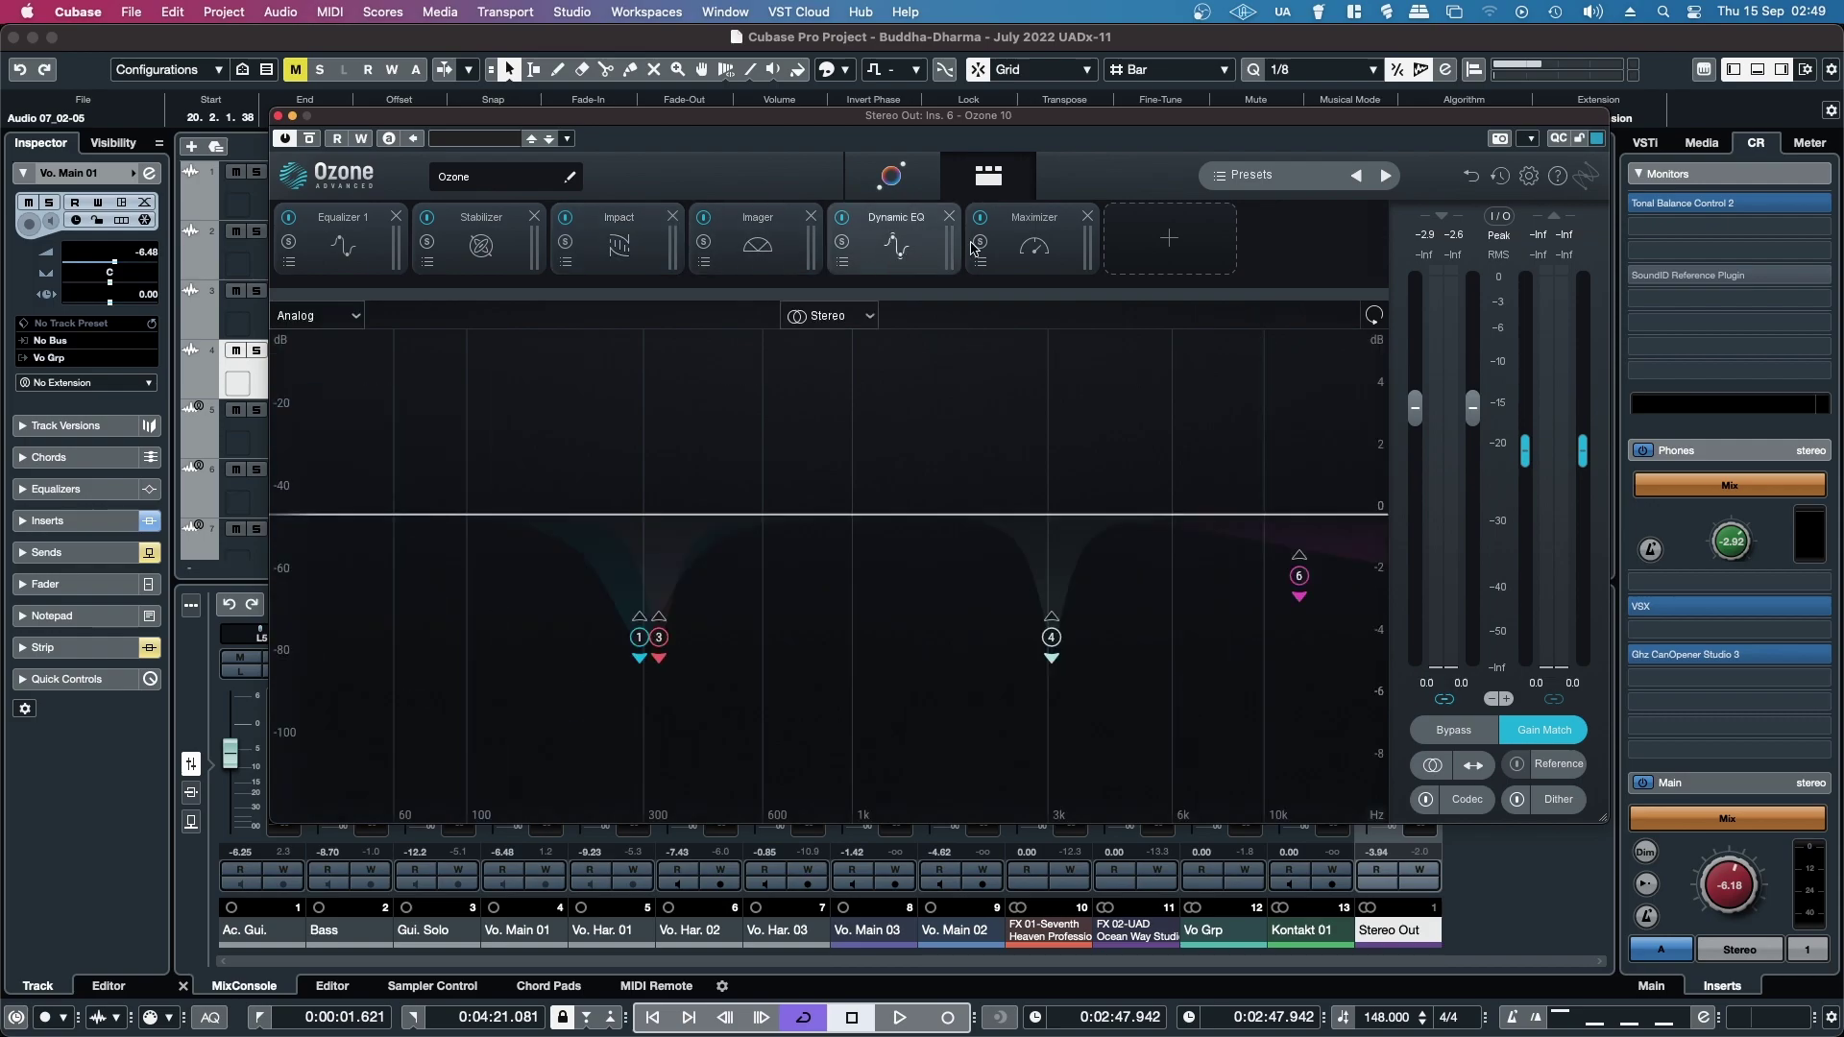
pyautogui.click(1053, 248)
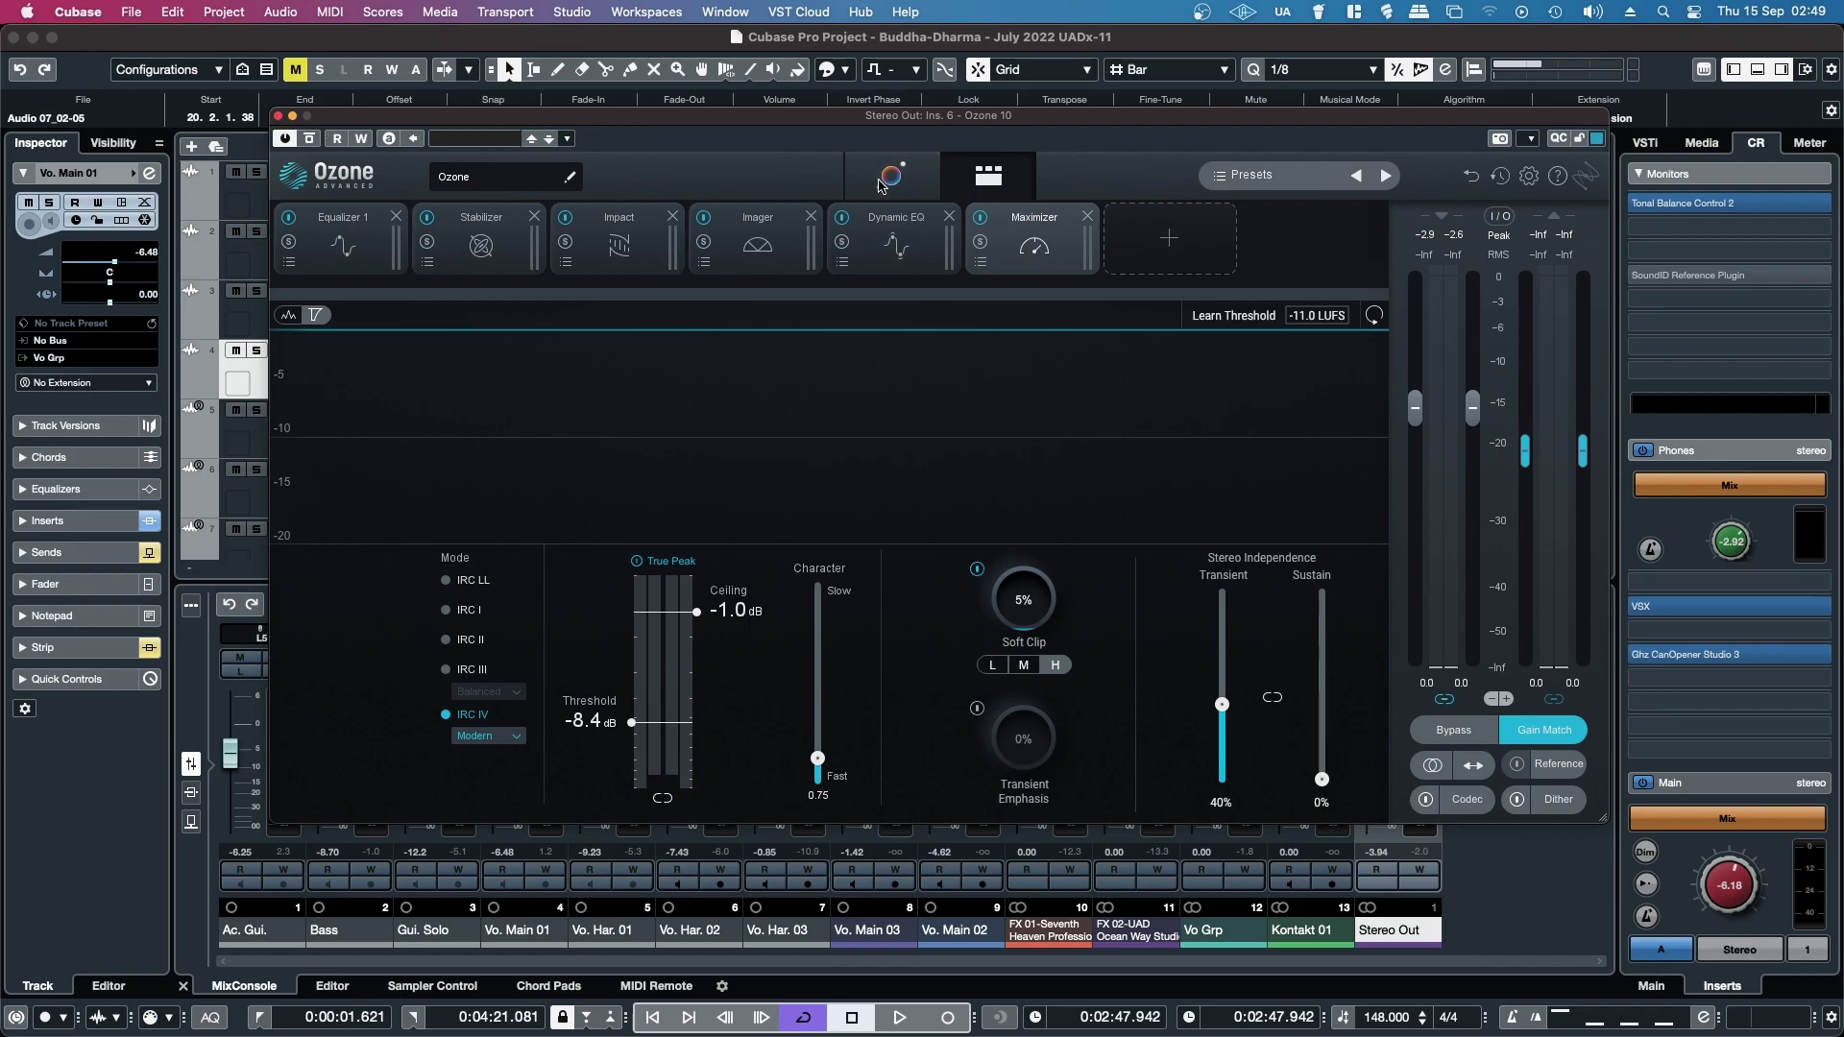
pyautogui.click(891, 176)
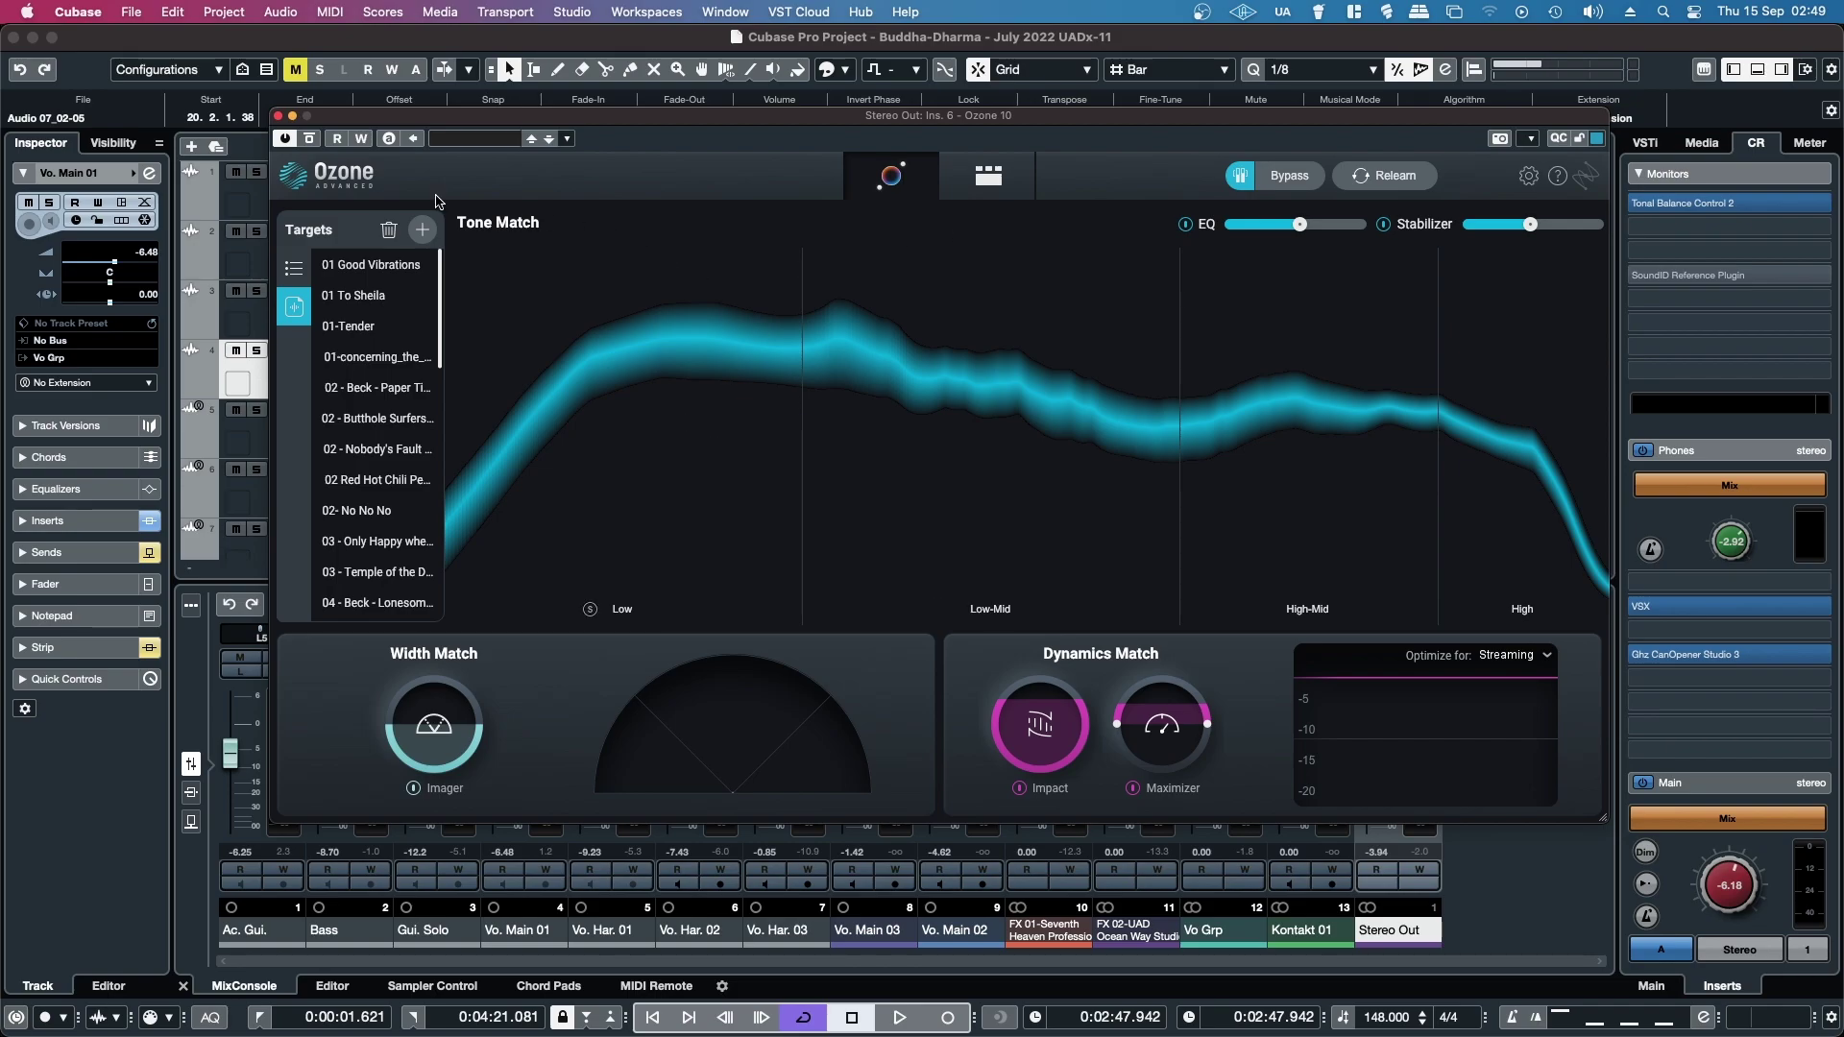
pyautogui.scroll(-10, 369, 498)
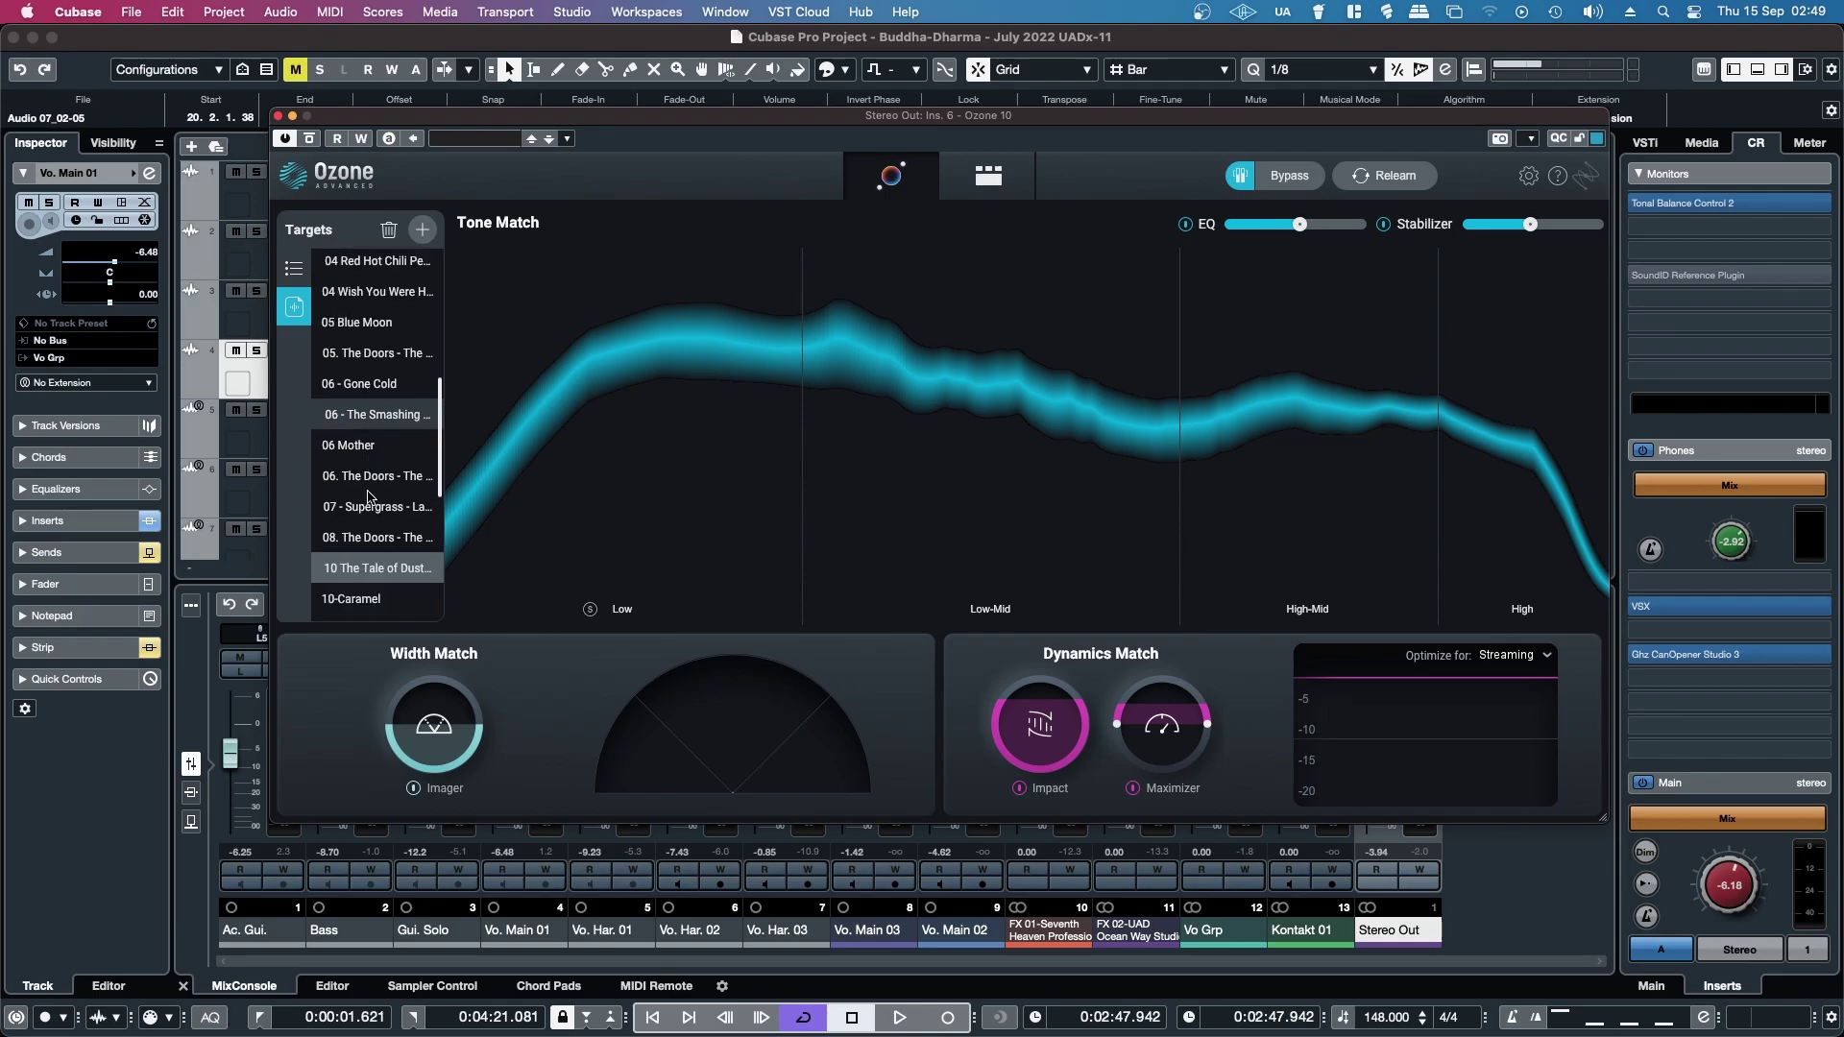
pyautogui.scroll(-1, 370, 498)
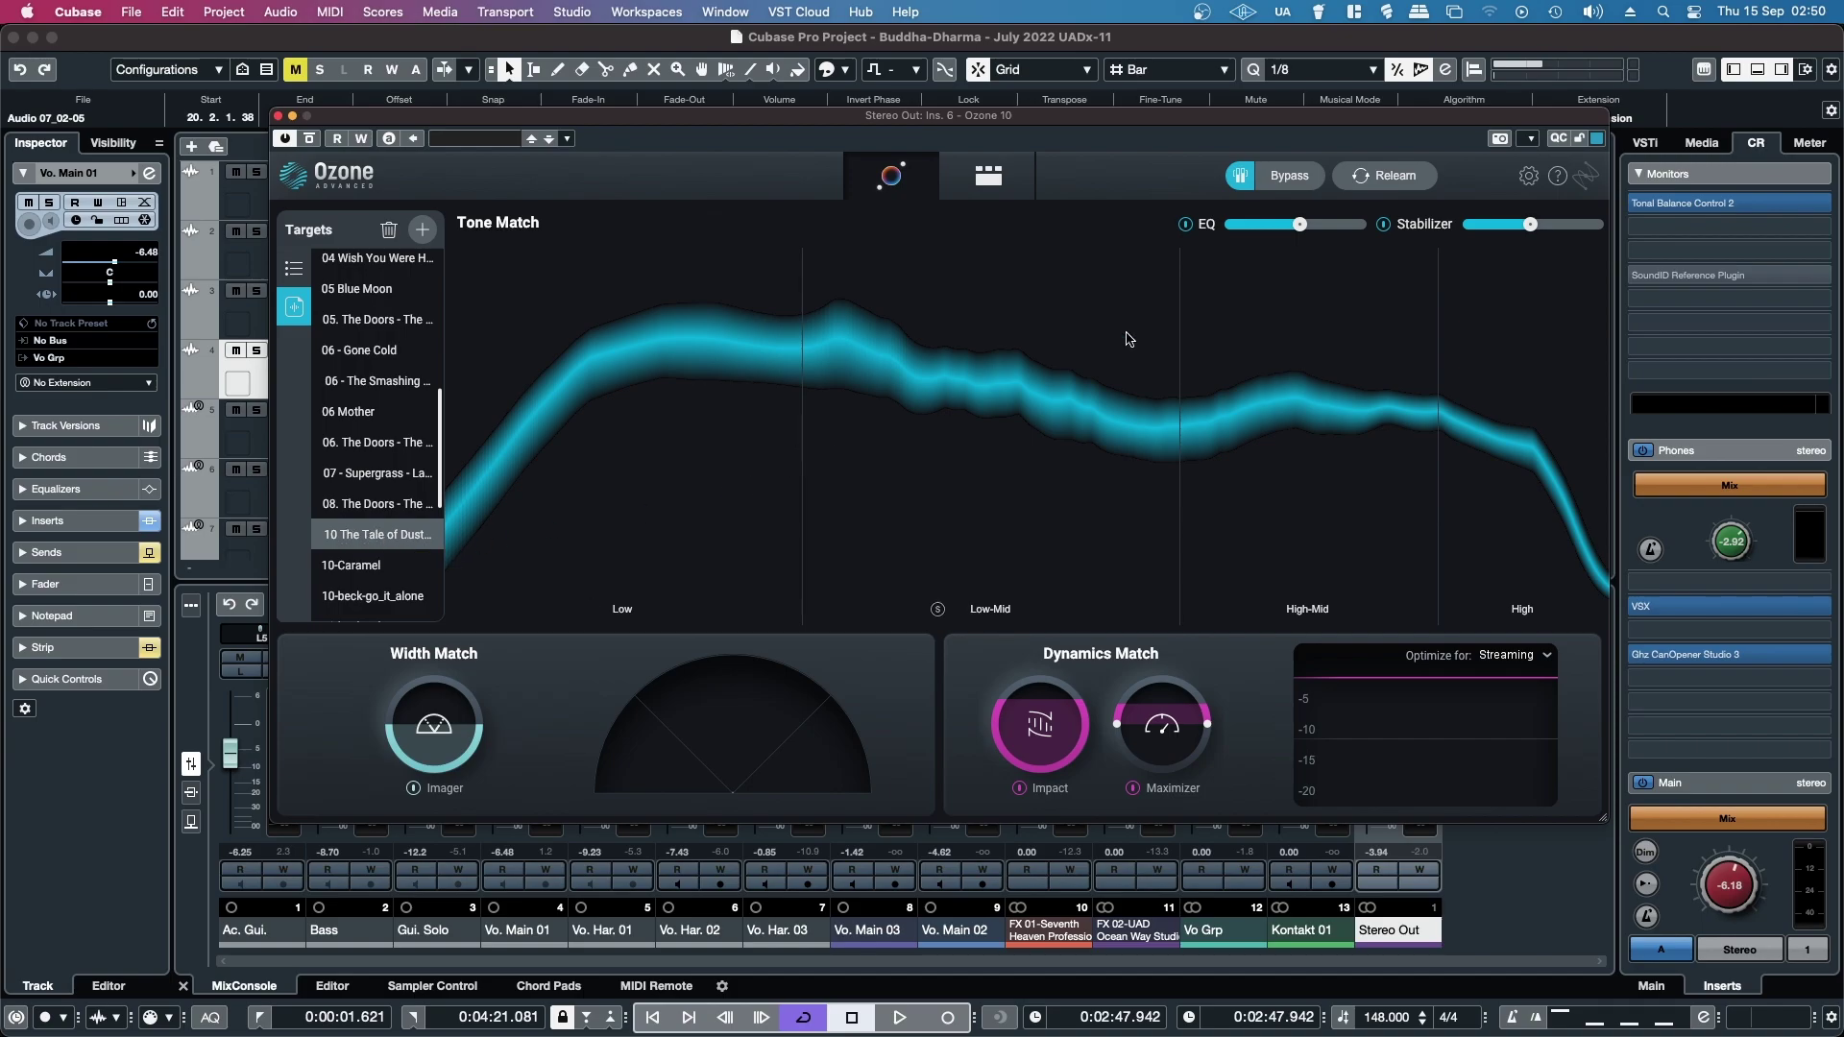
pyautogui.moveTo(909, 120); pyautogui.dragTo(874, 341)
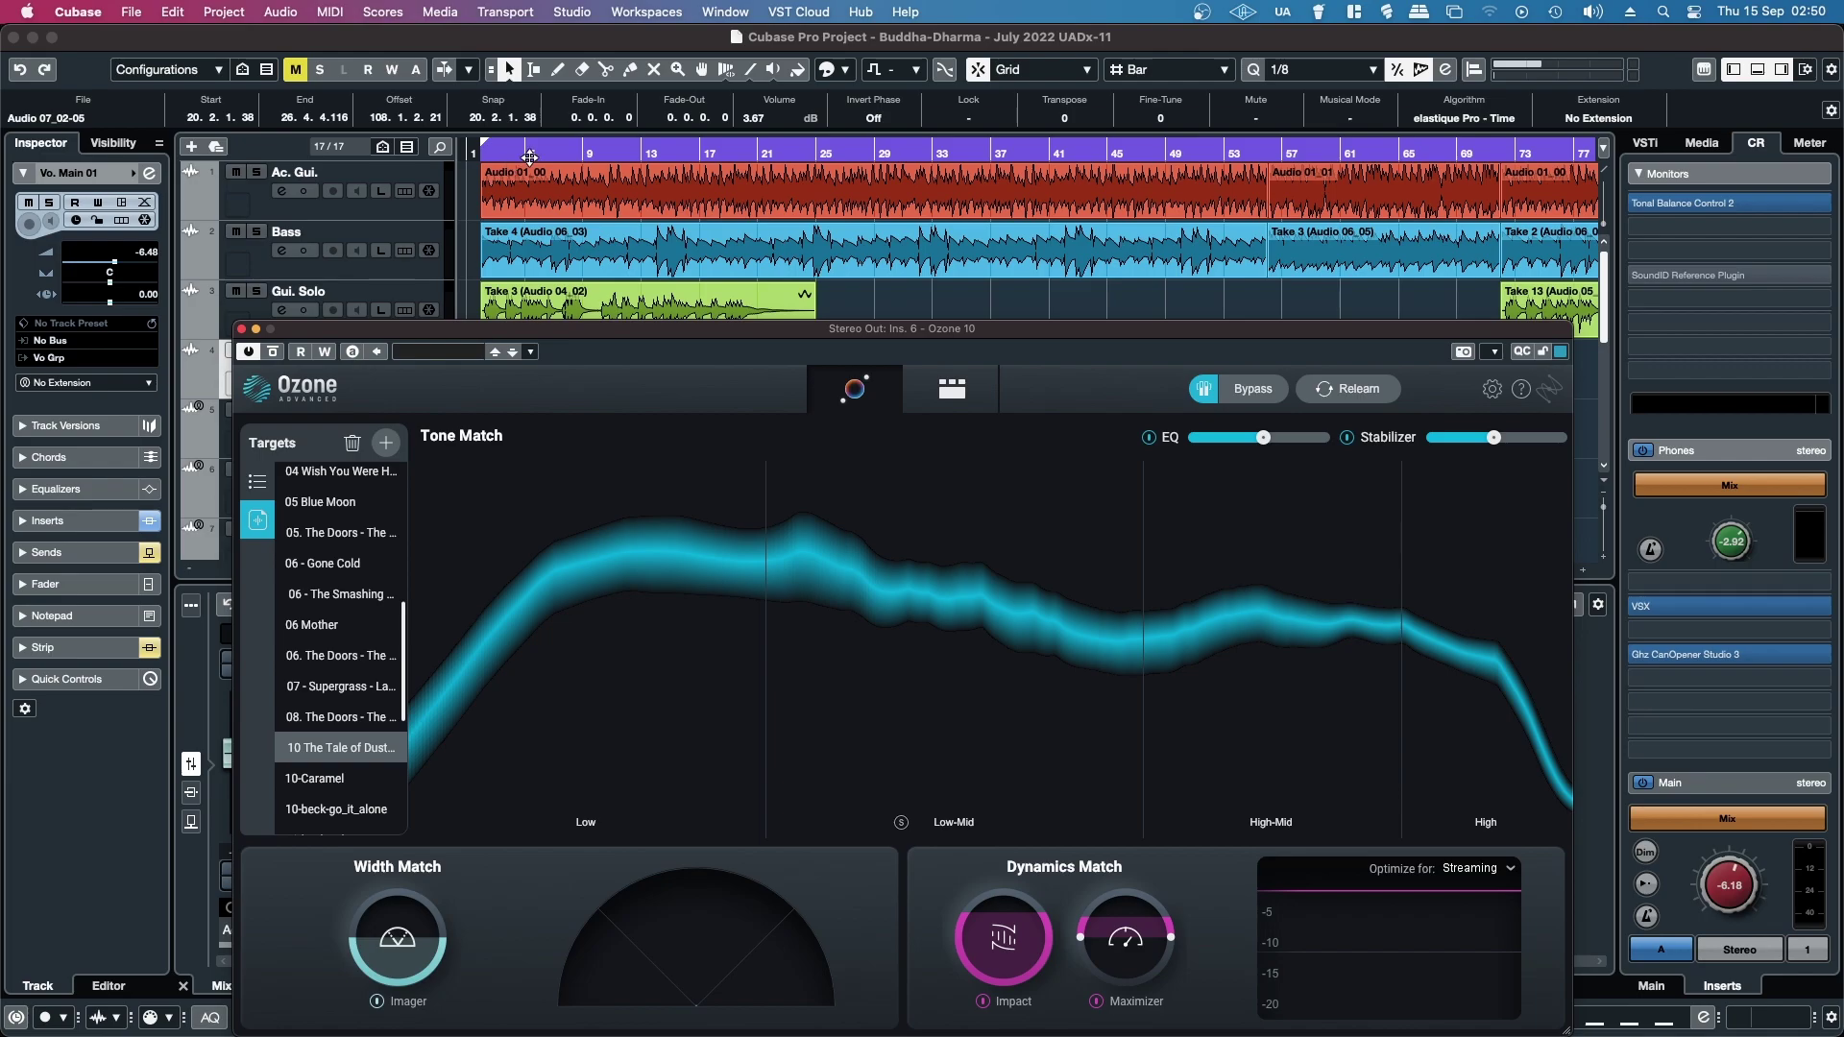
# Start the song and A/B the dry mix by toggling Ozone's Bypass on and off
pyautogui.moveTo(676, 330); pyautogui.dragTo(653, 166)
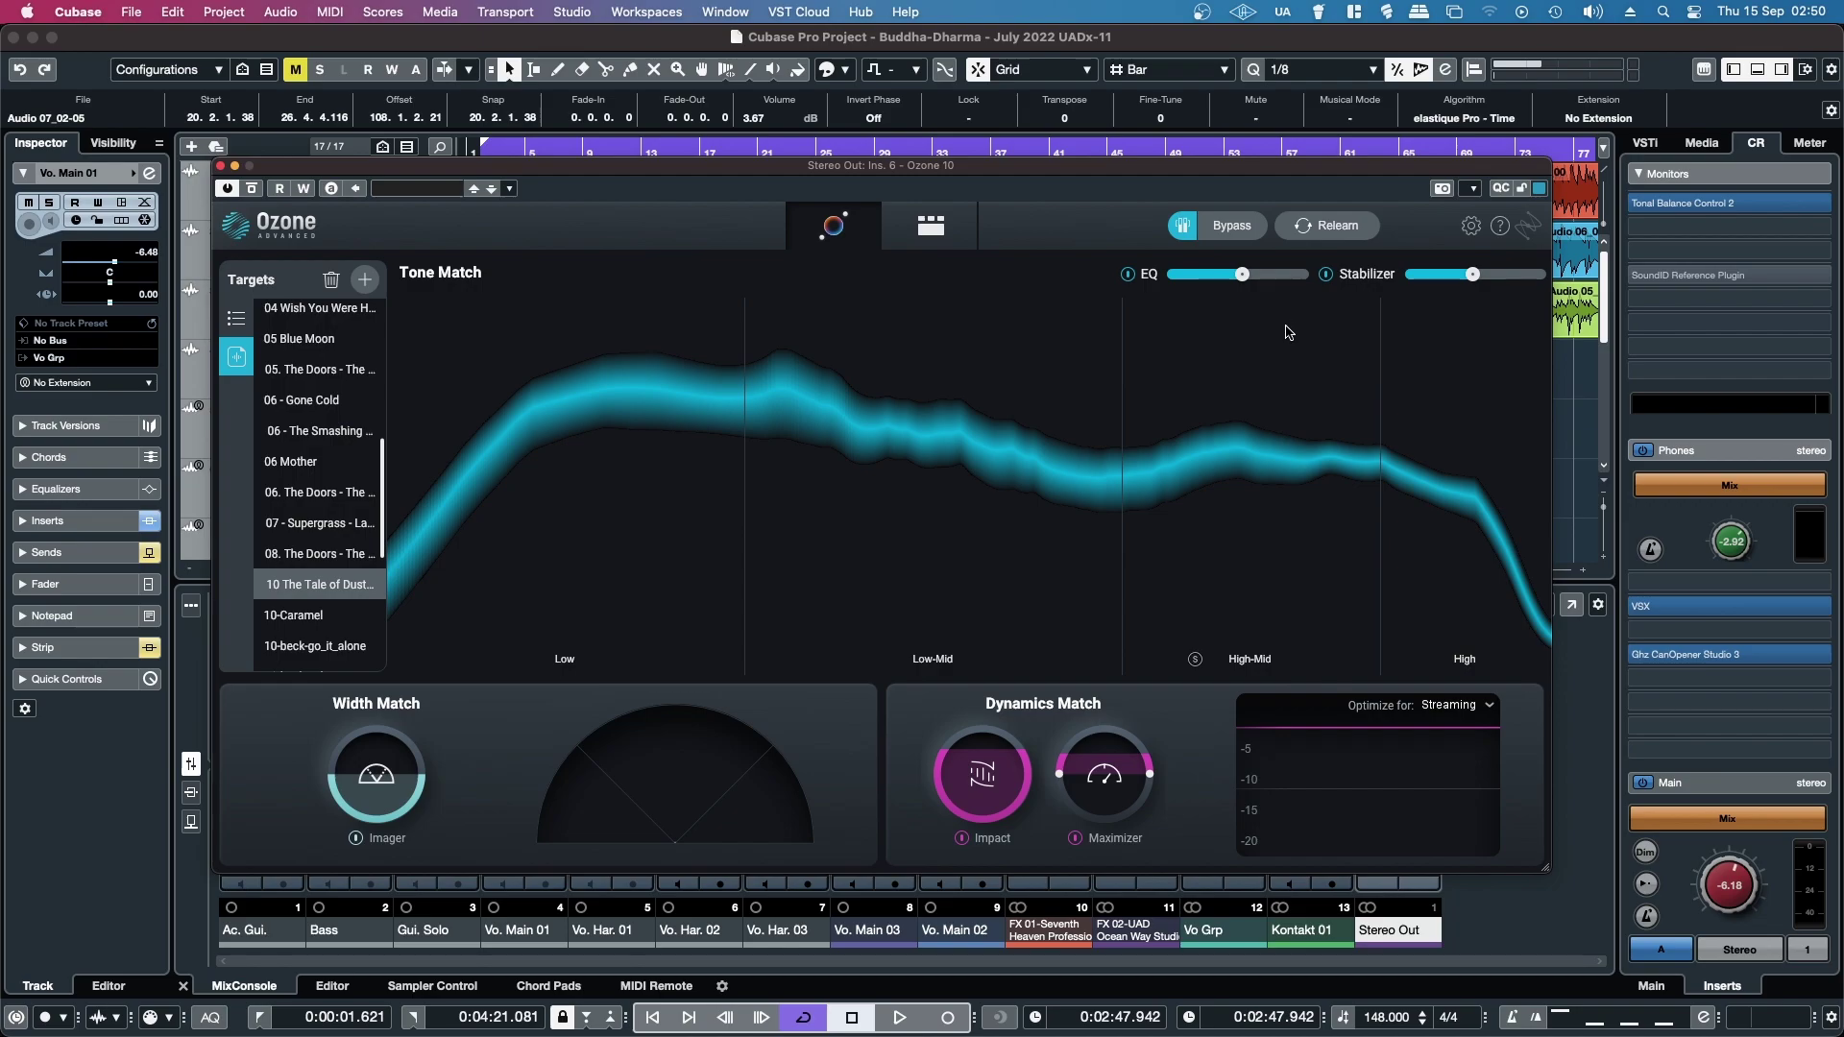
pyautogui.press('space')
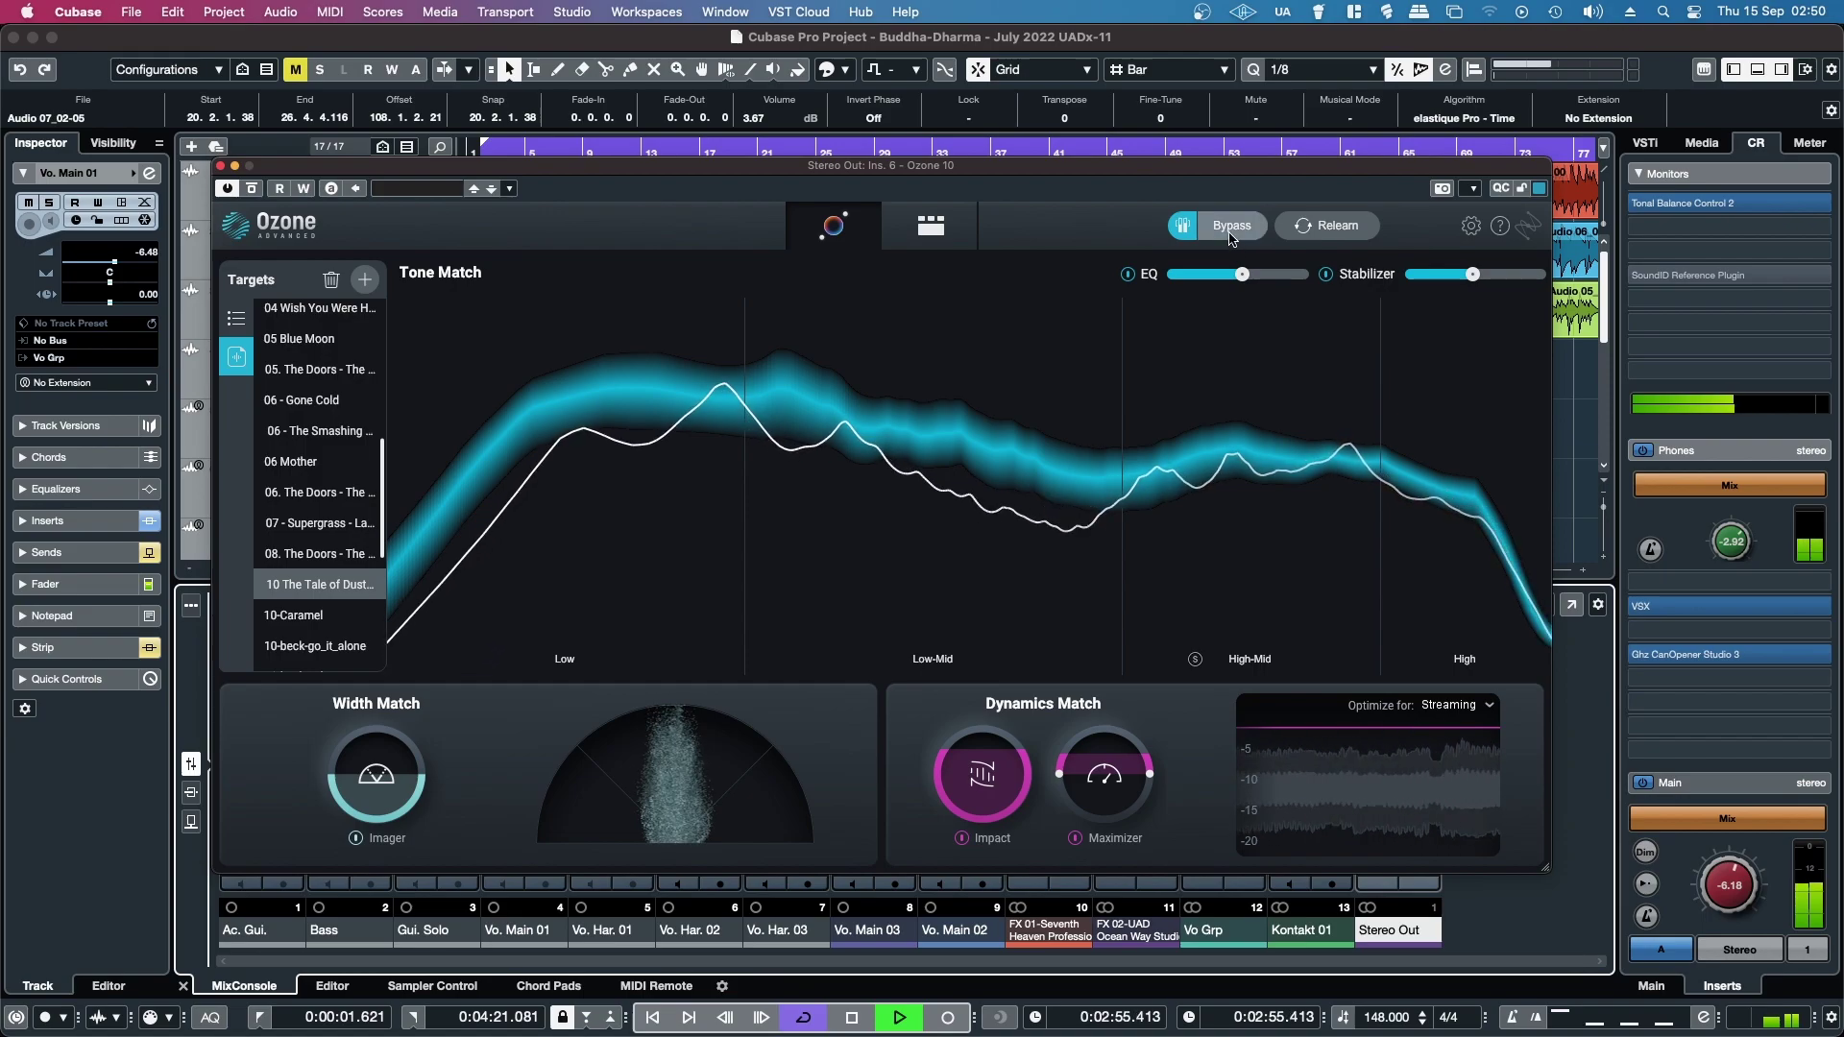
pyautogui.click(1233, 225)
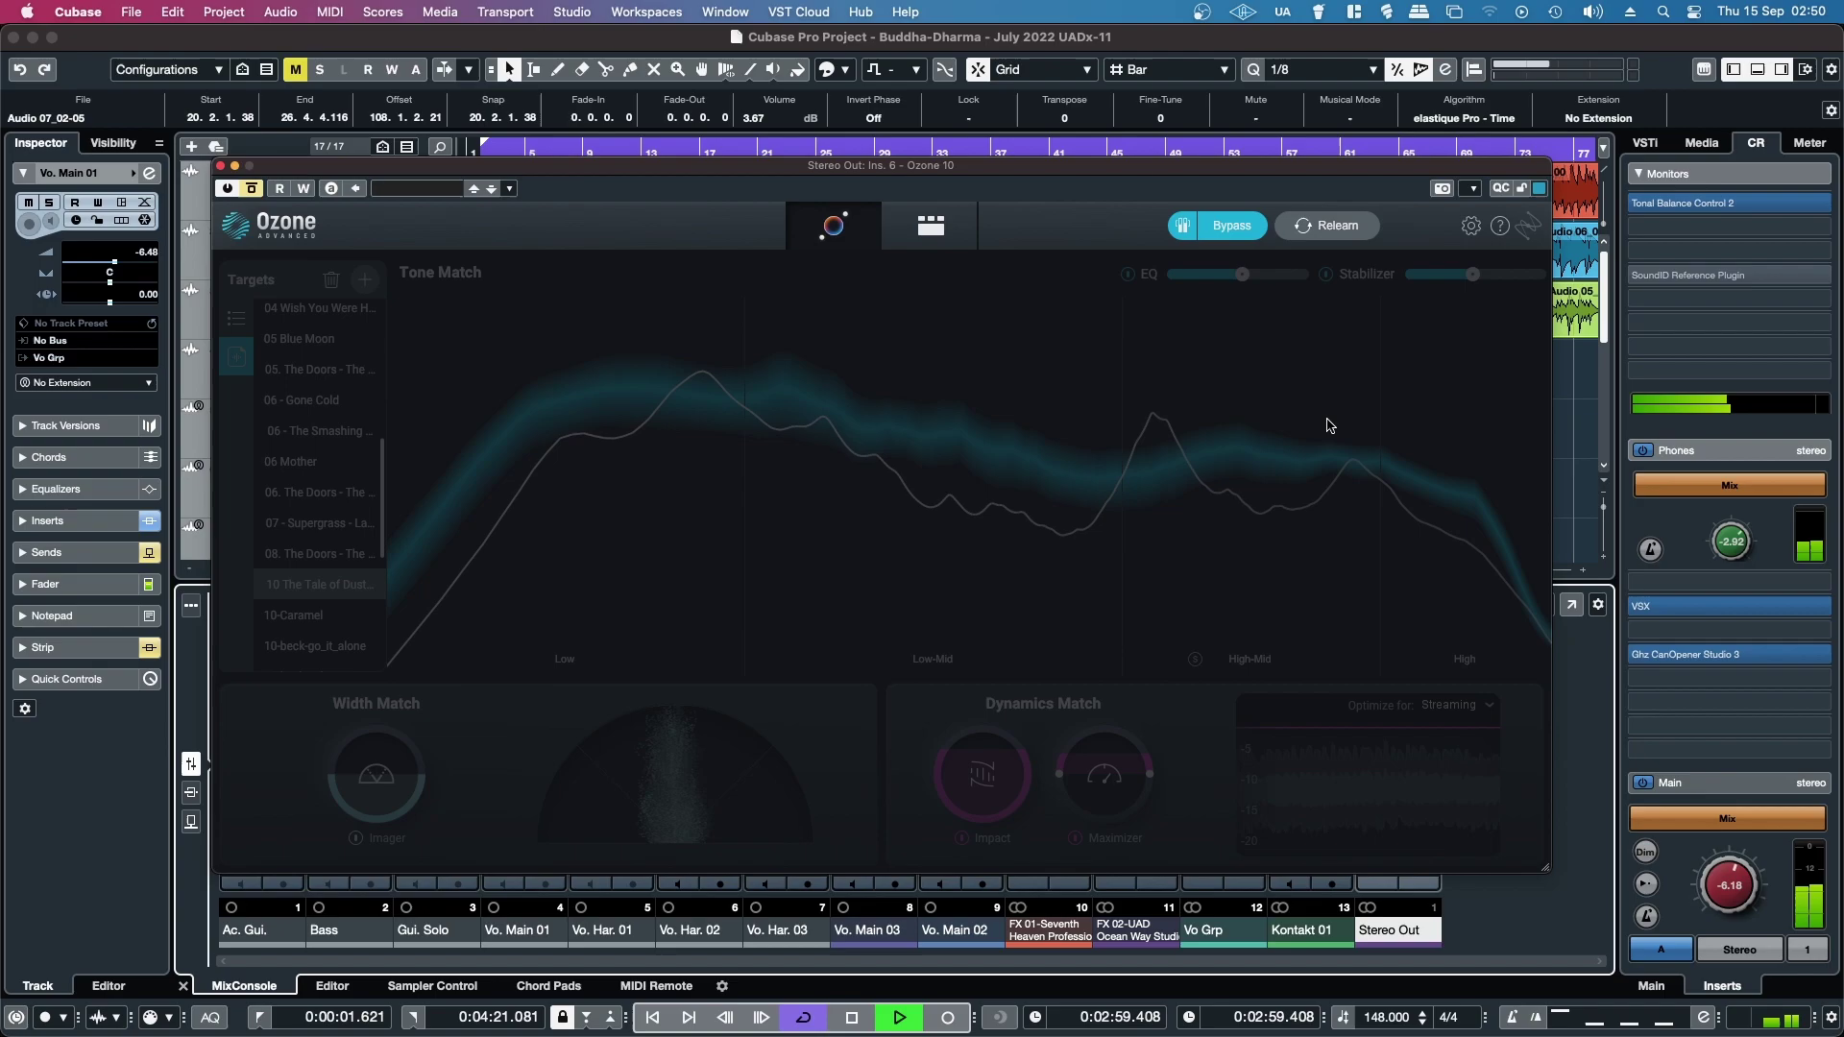
pyautogui.click(1236, 228)
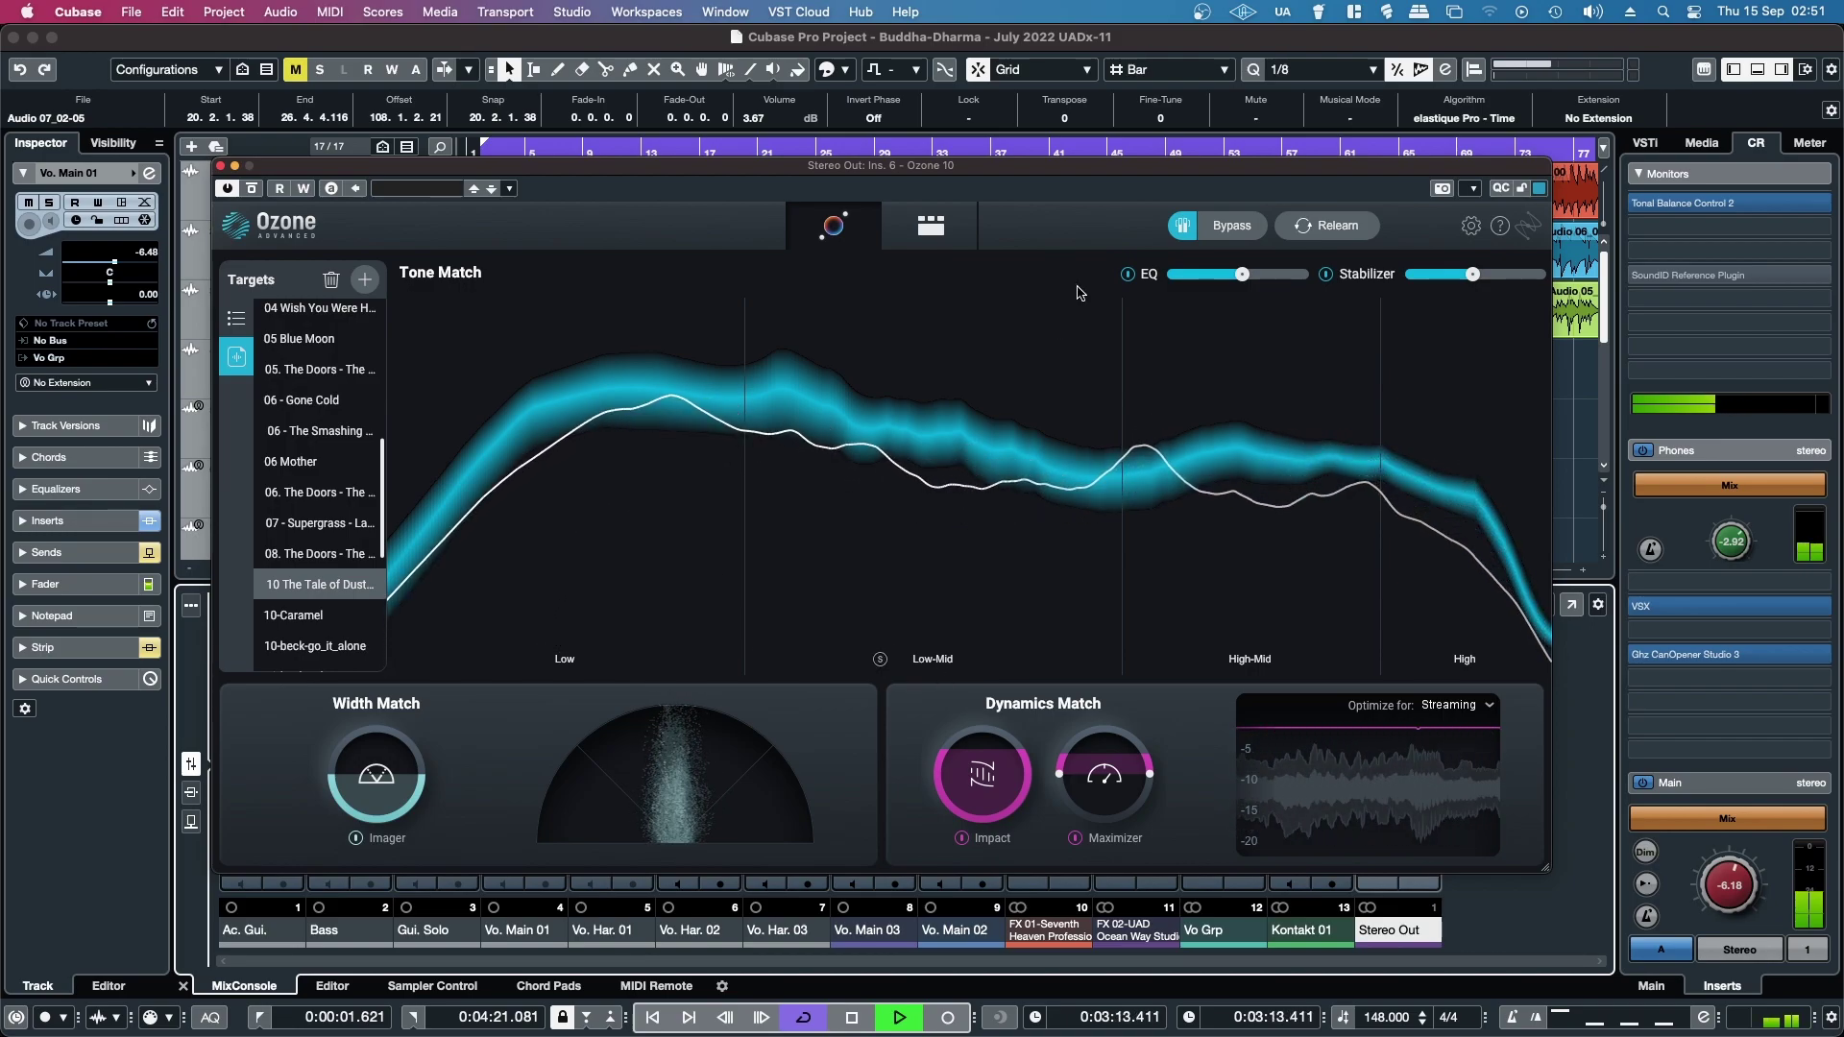
# Check the Equalizer and Stabilizer modules in Detailed View, return to Tone Match, then bypass Ozone
pyautogui.click(919, 240)
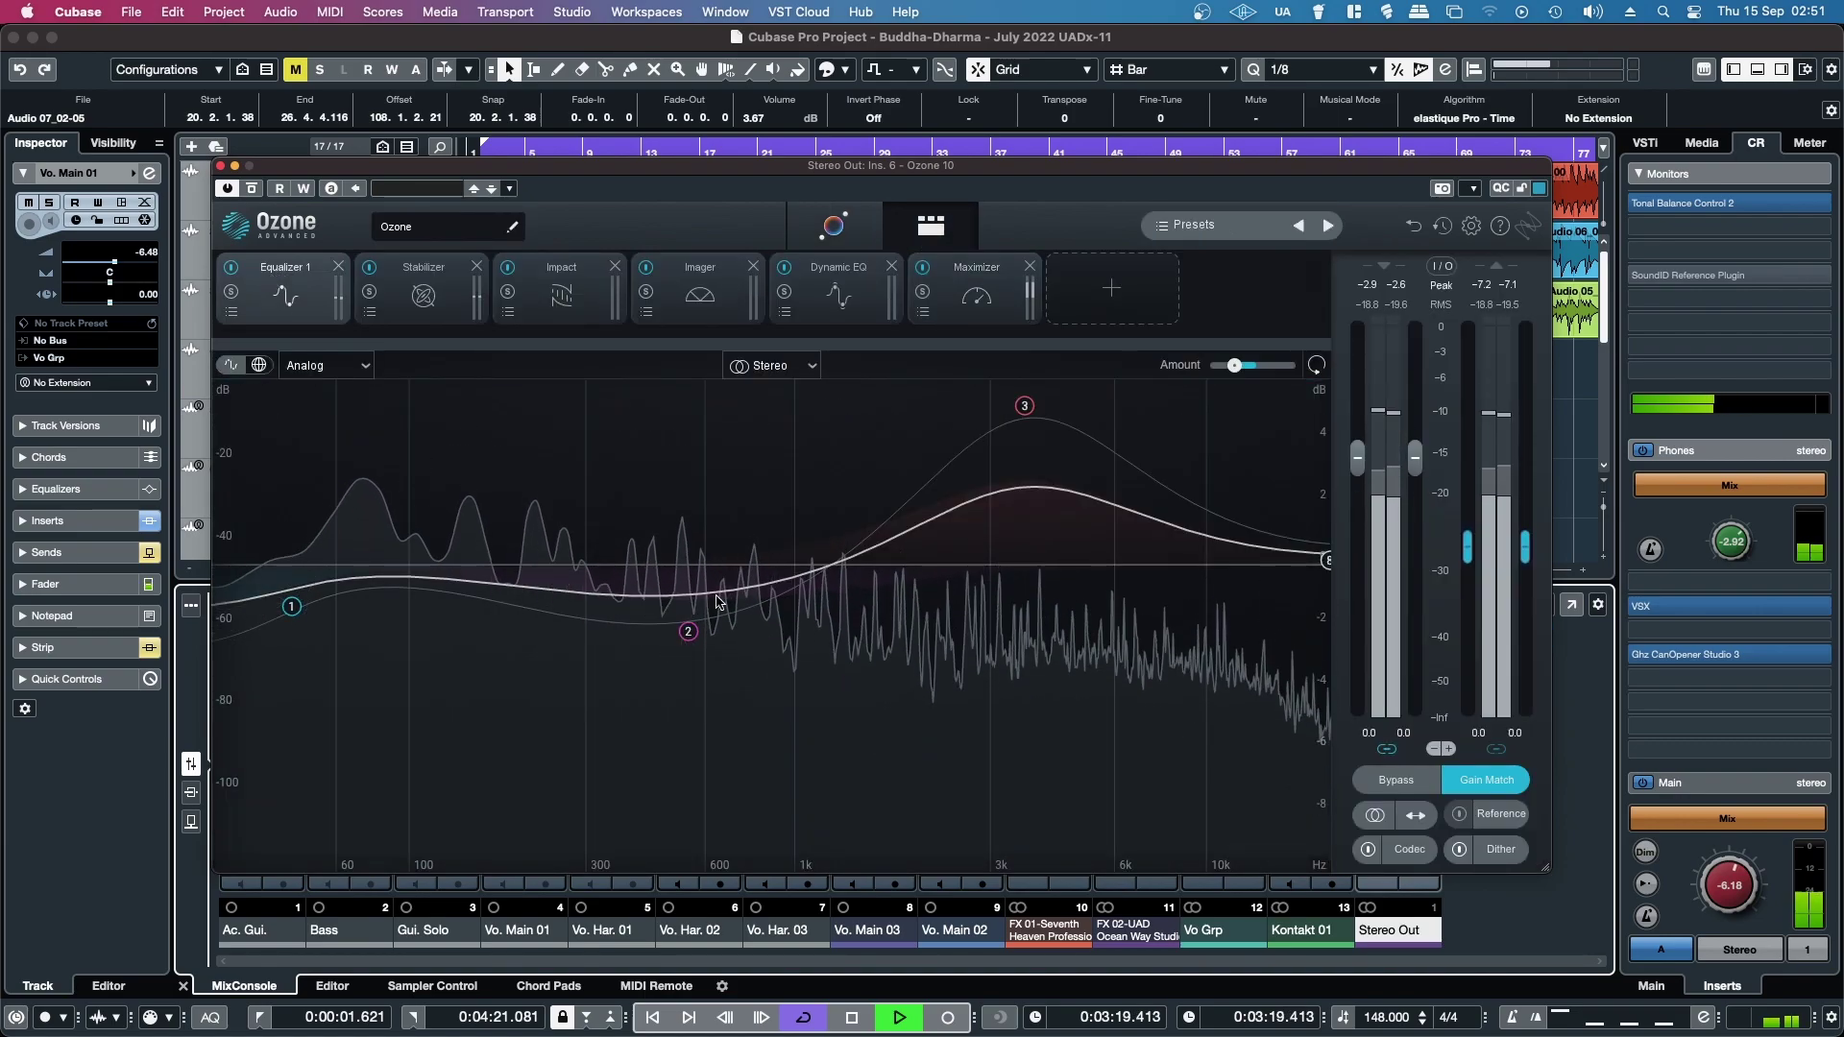
pyautogui.click(423, 288)
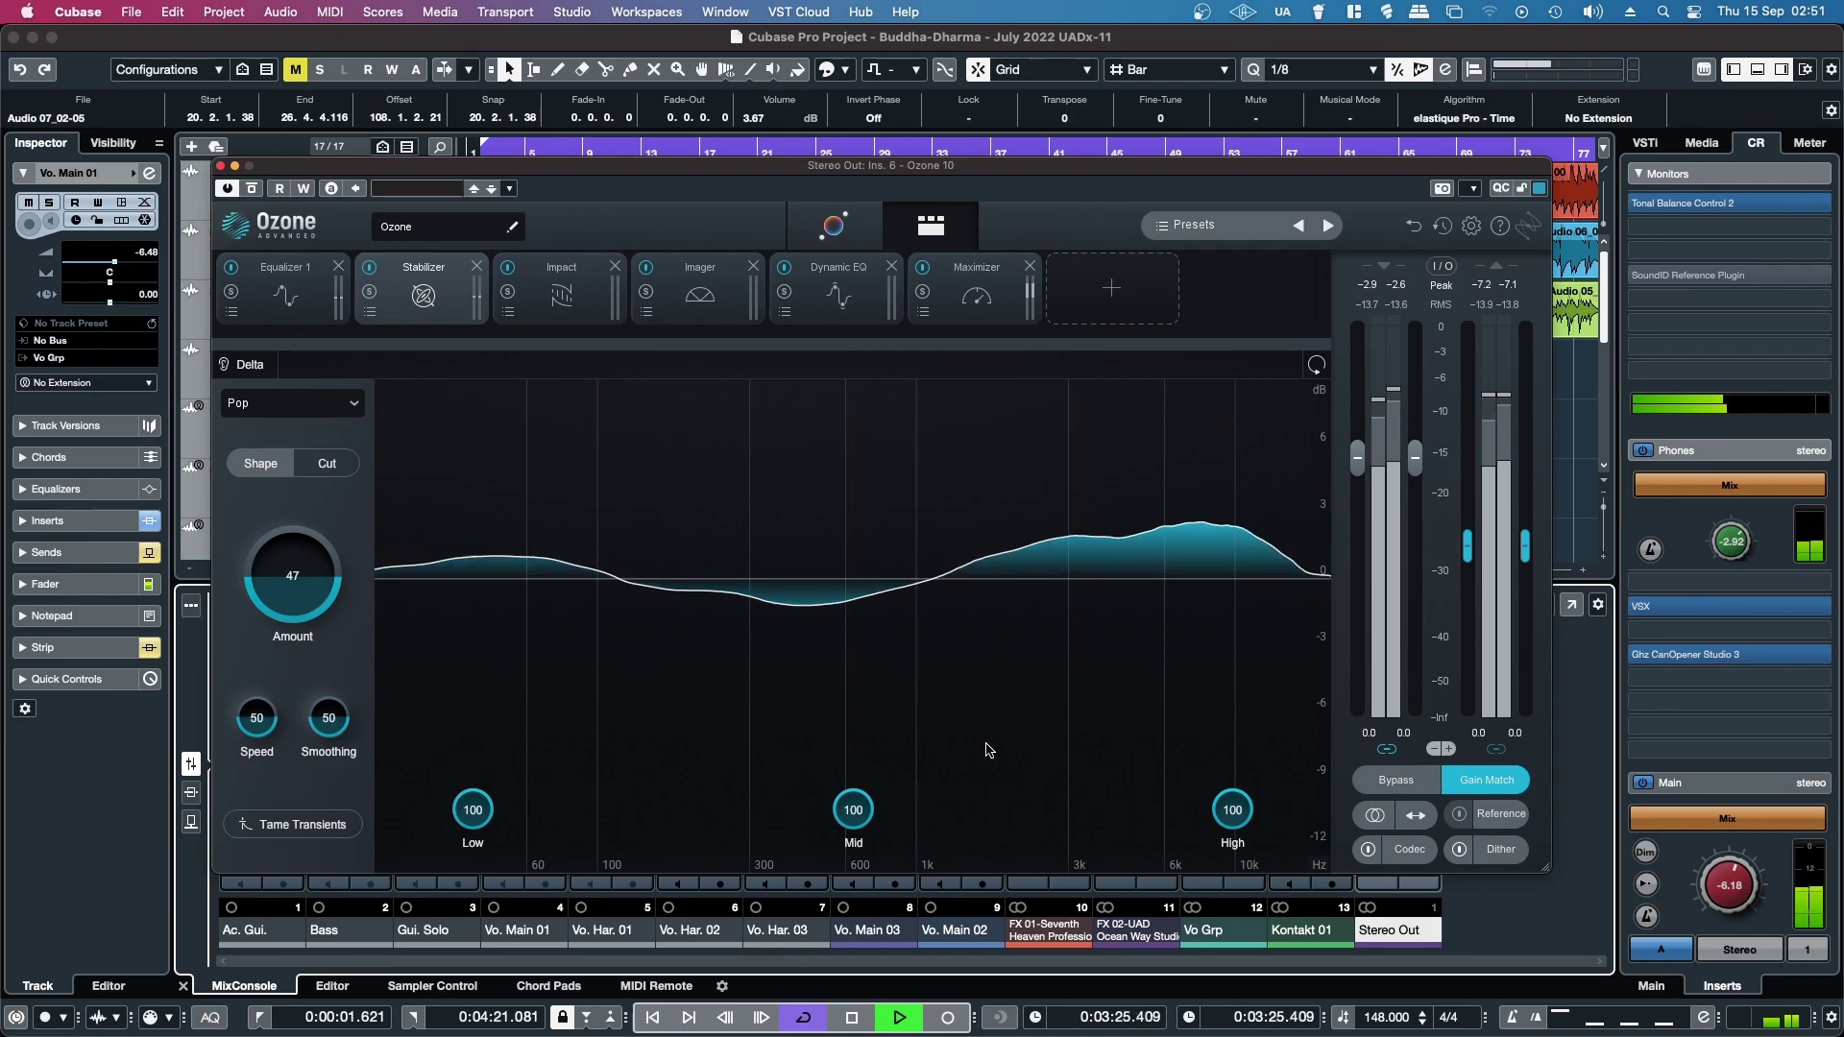
pyautogui.click(833, 224)
pyautogui.click(1235, 231)
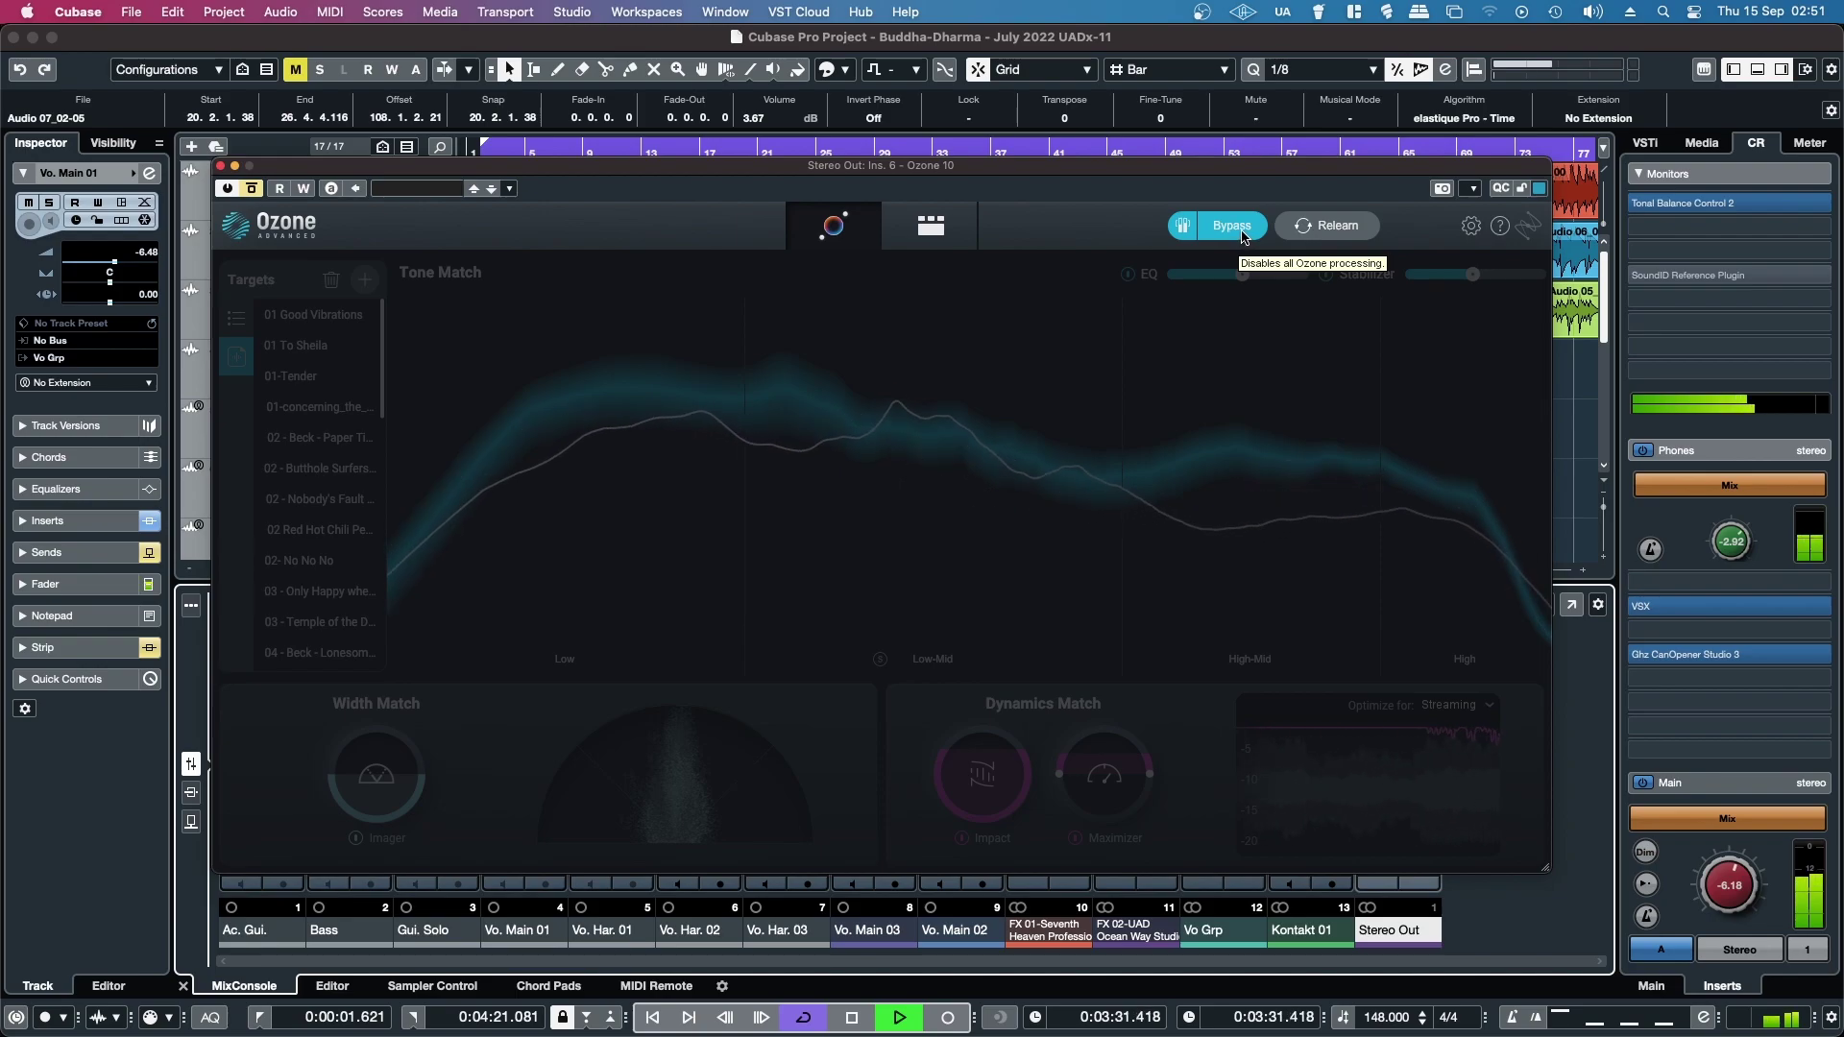
# Re-enable Ozone, tone-match to the 02- No No No target, and A/B it with Bypass
pyautogui.click(1241, 233)
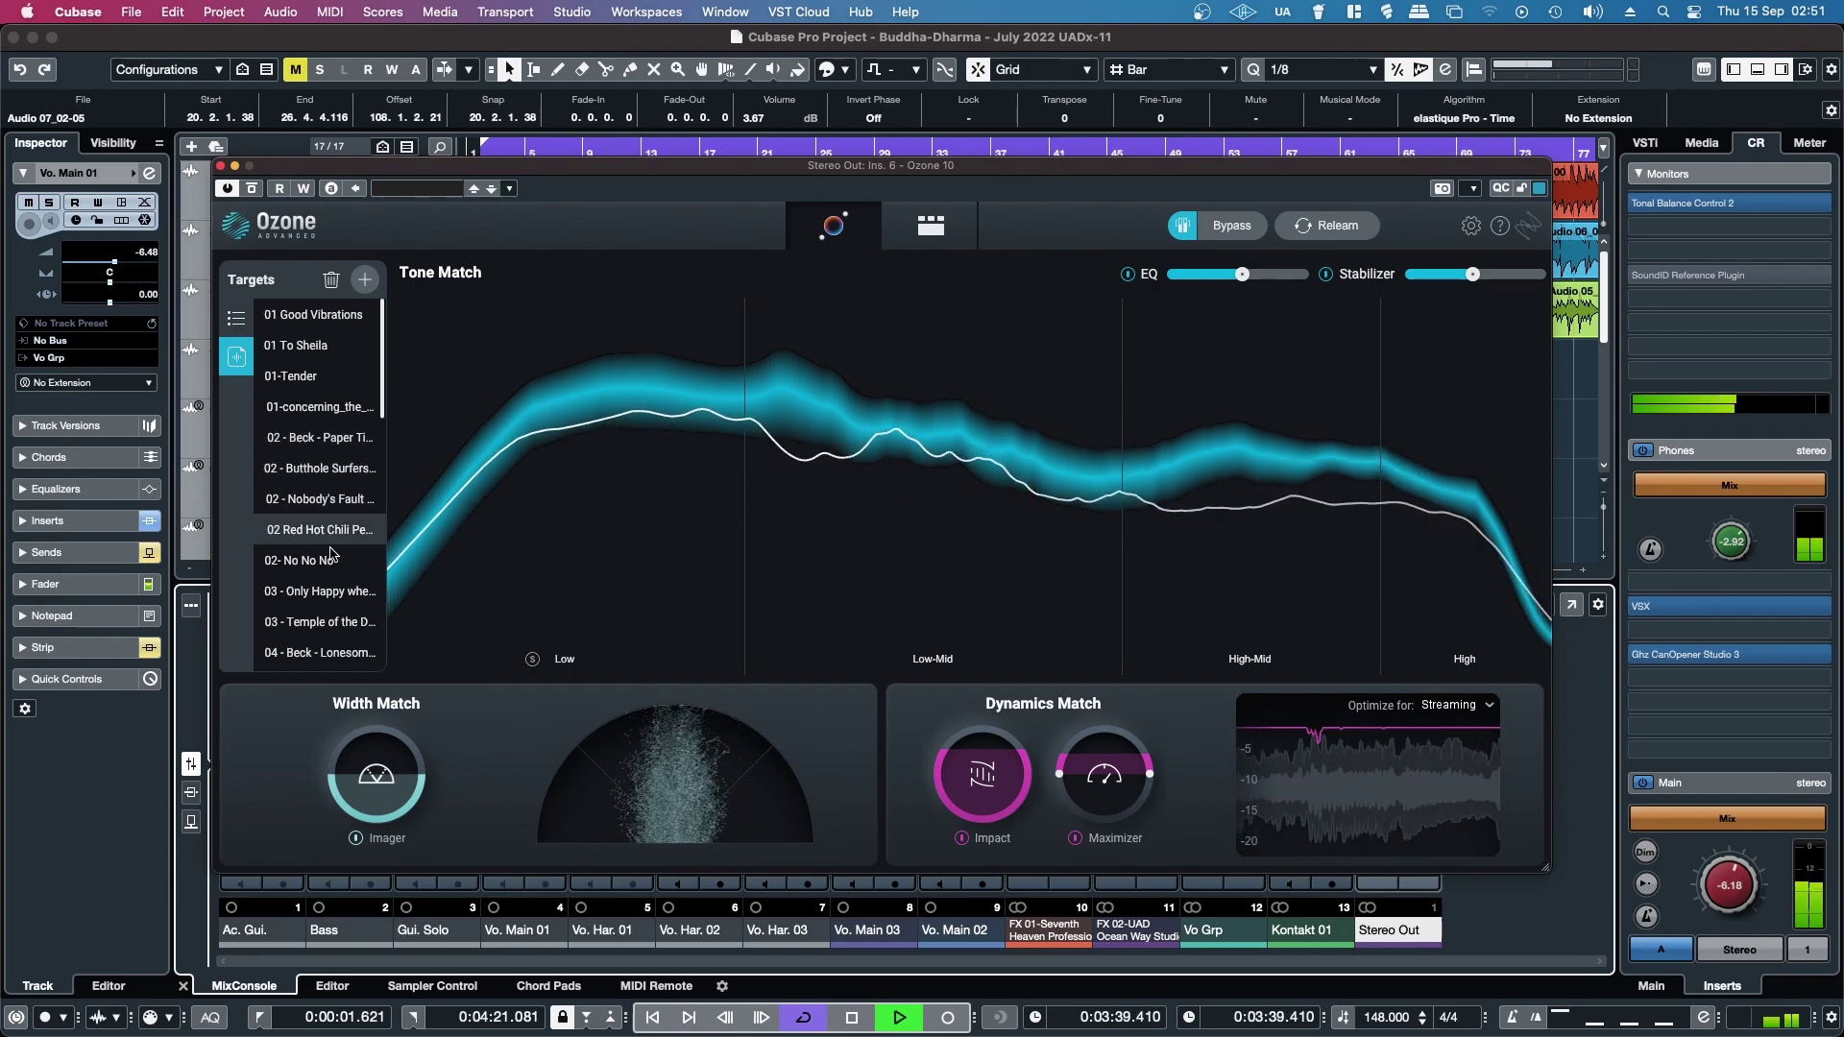
pyautogui.scroll(-1, 326, 547)
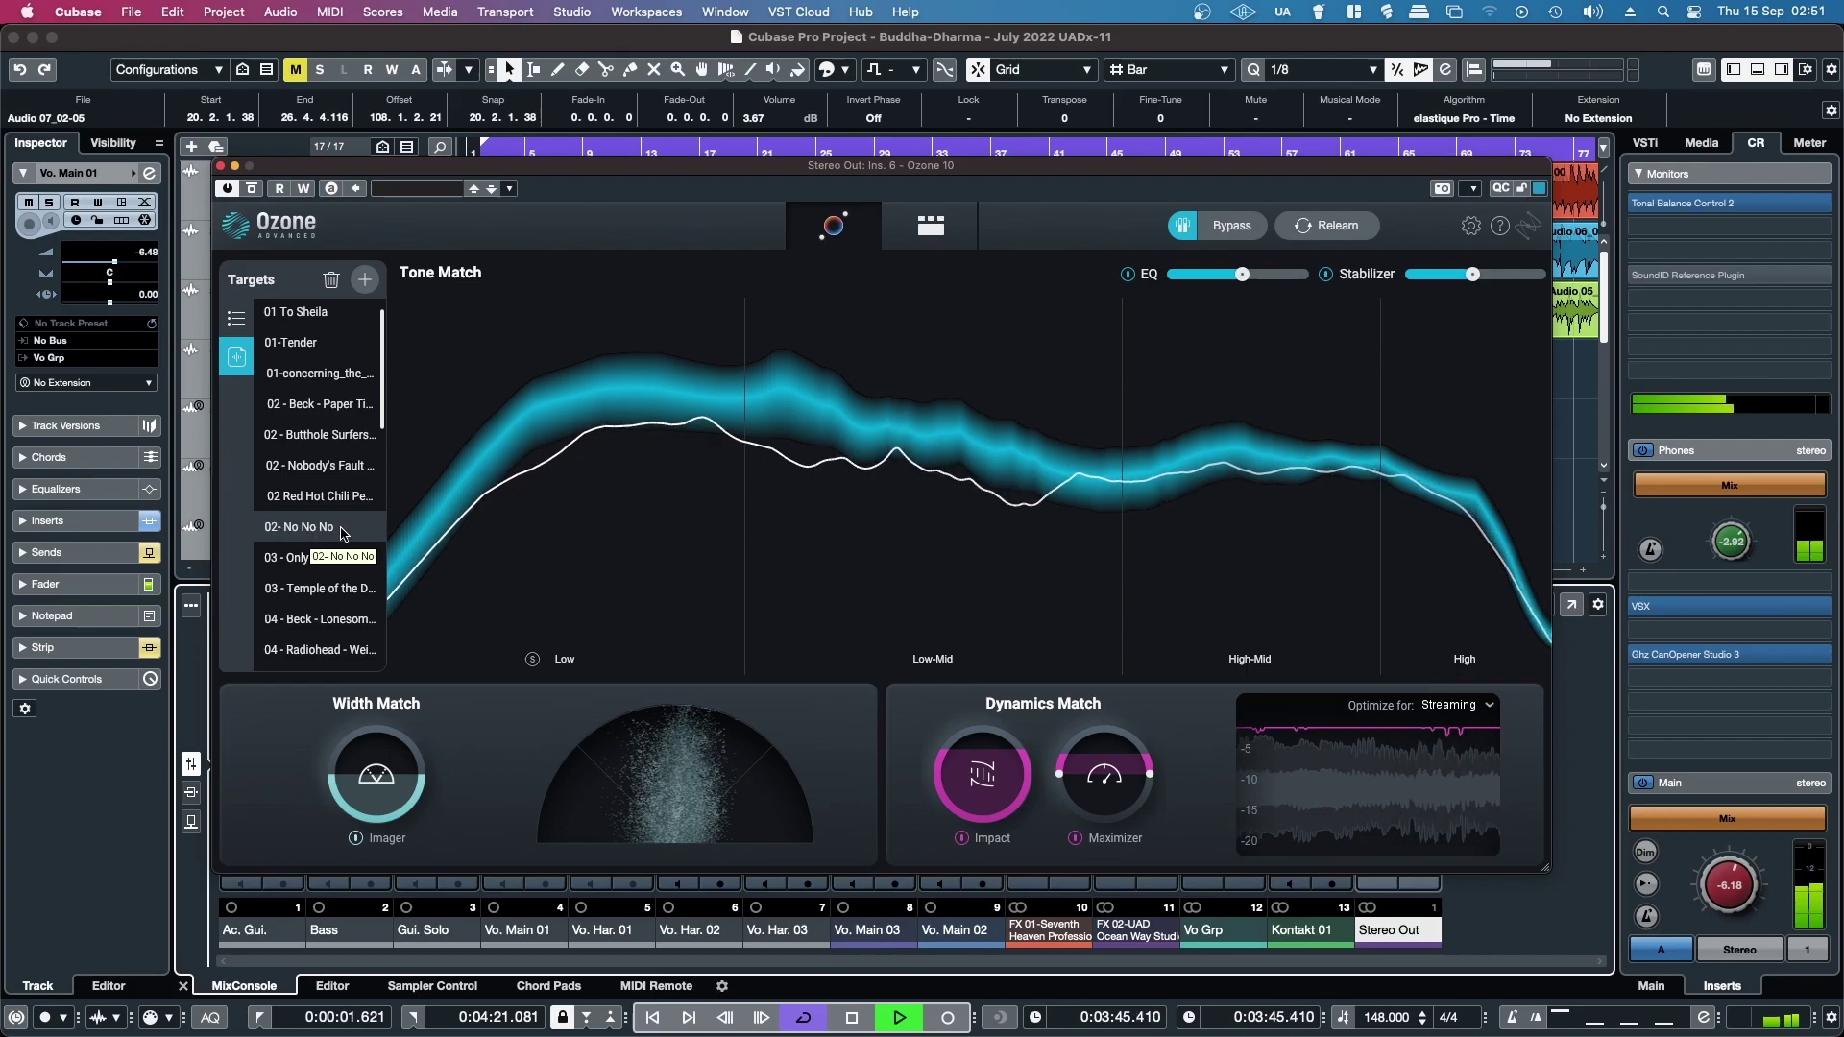
pyautogui.click(291, 527)
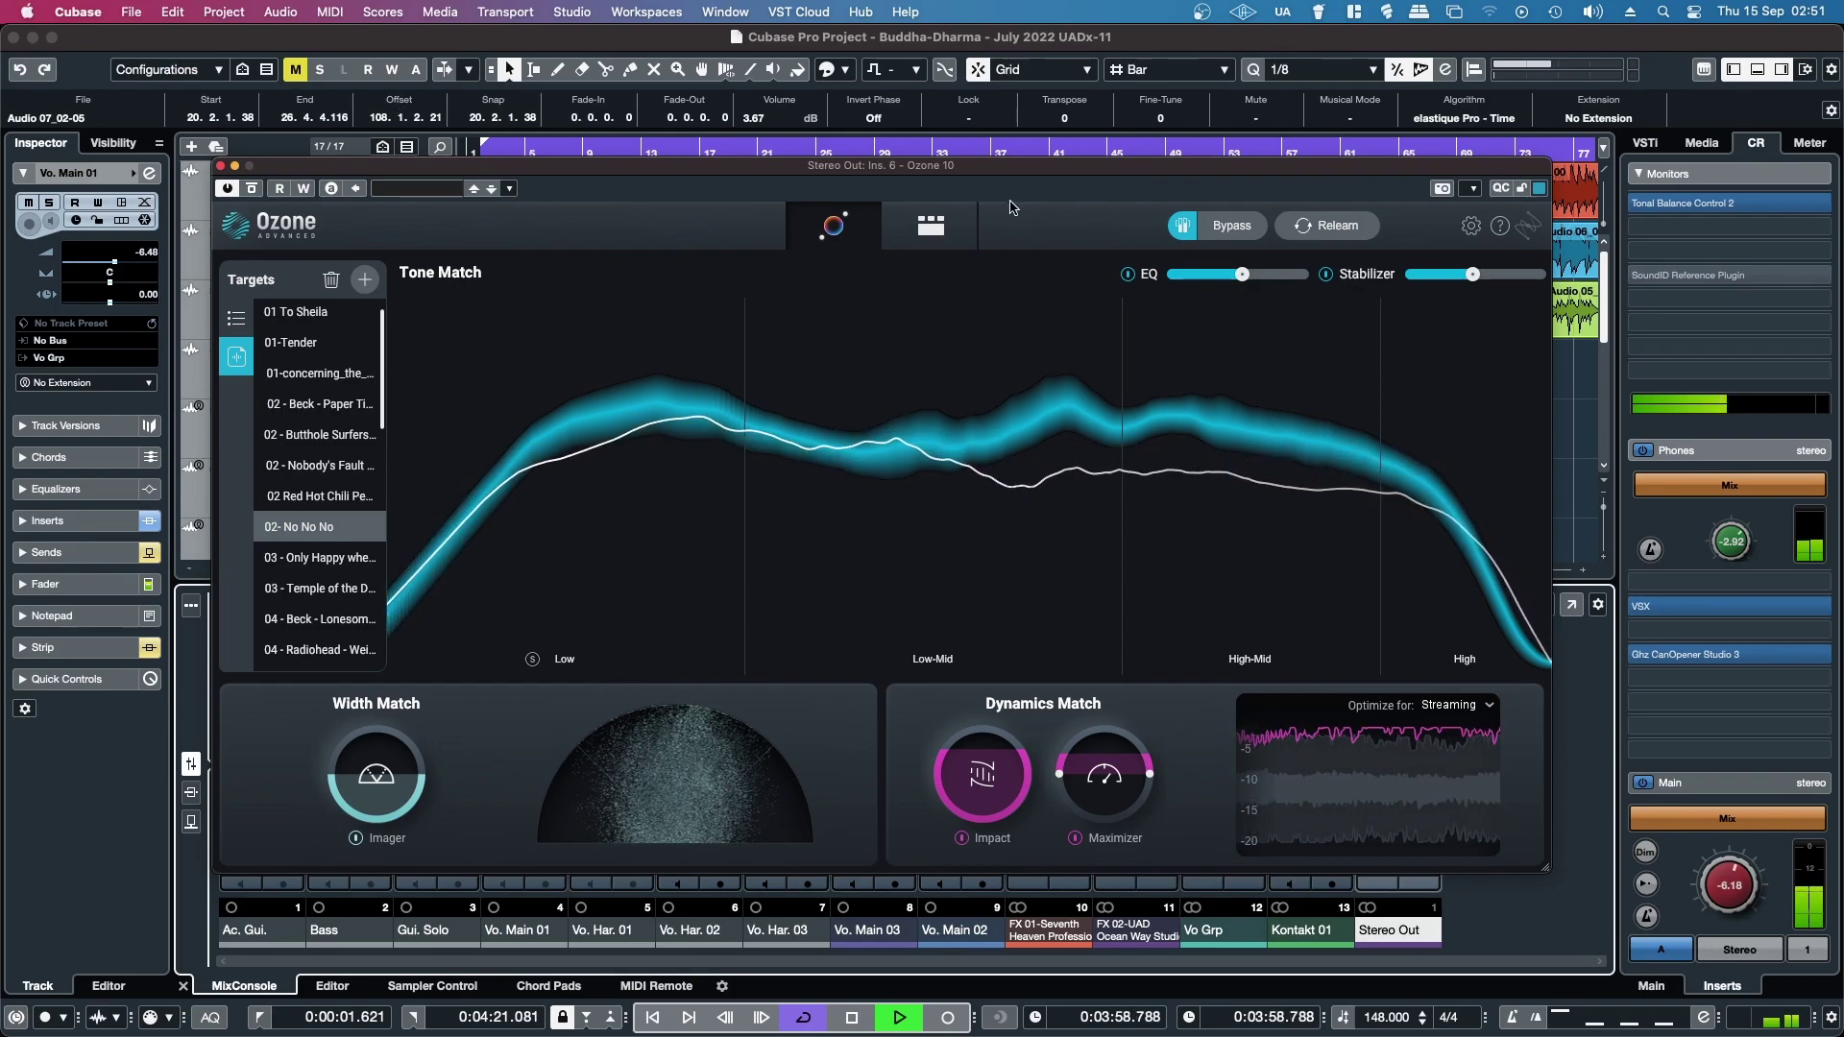
pyautogui.click(1237, 236)
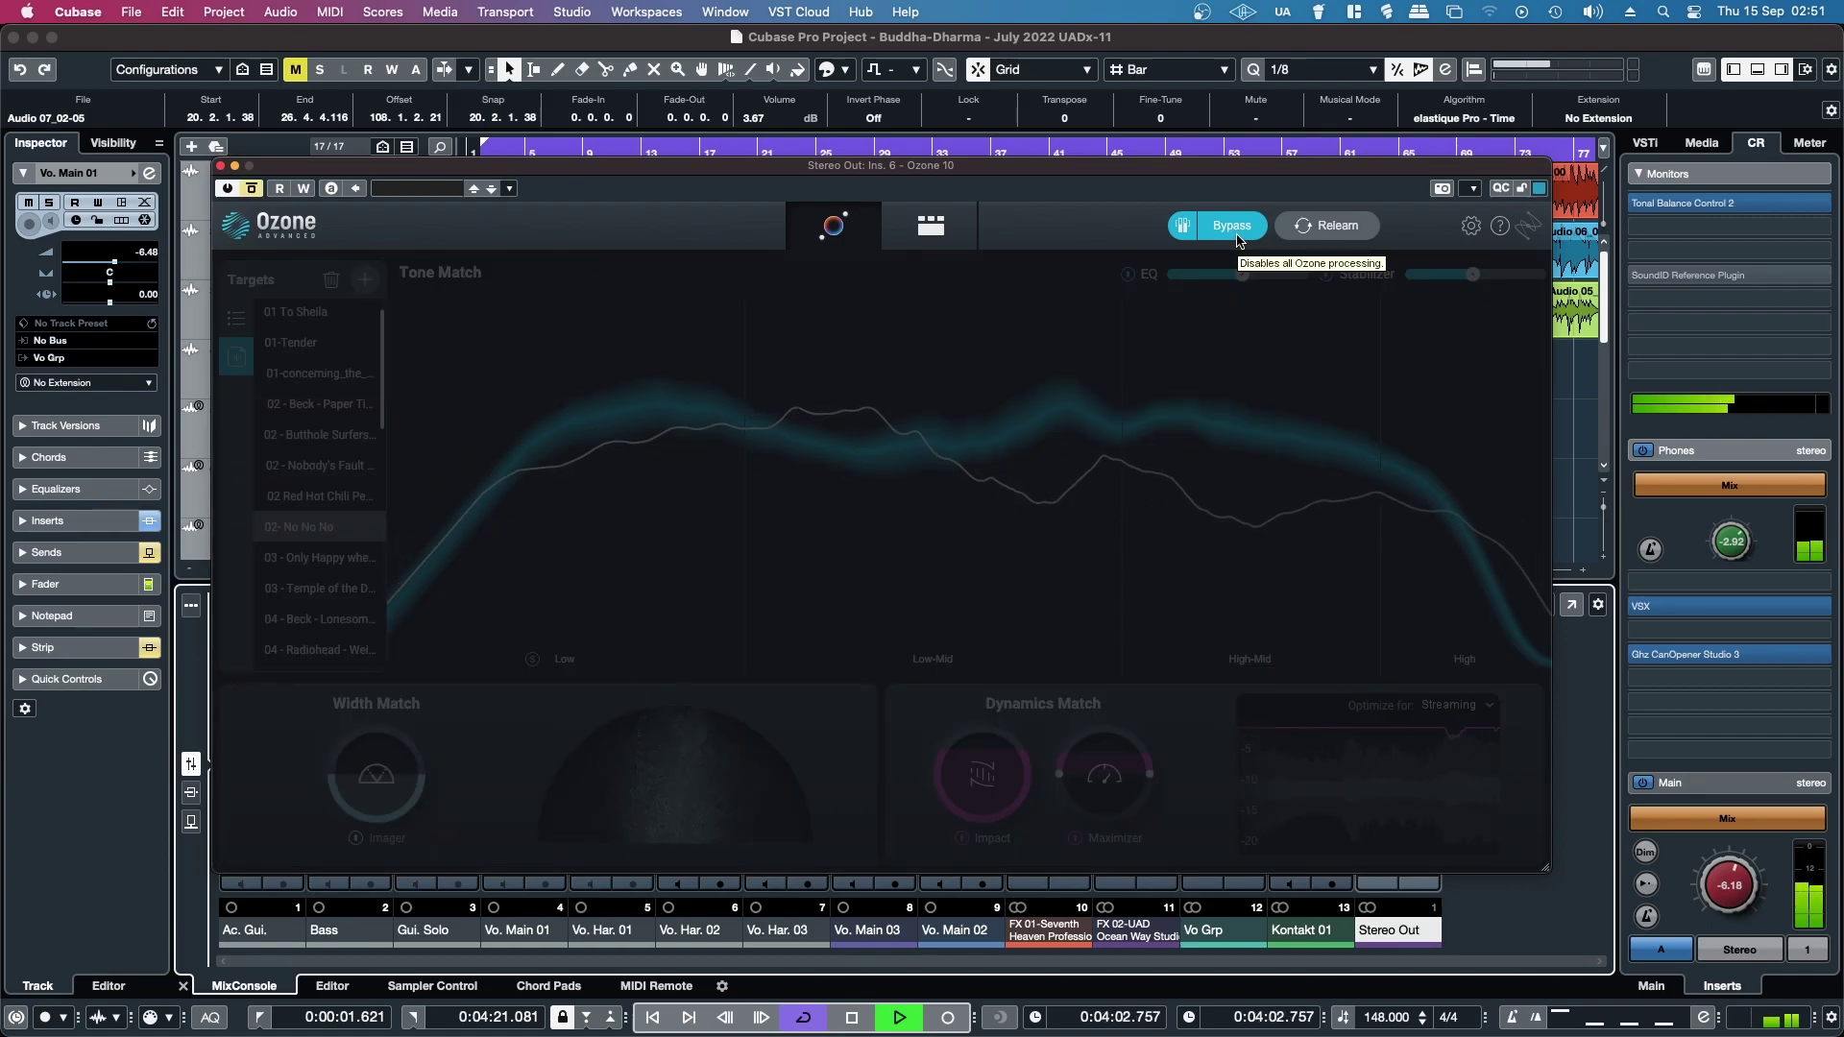
pyautogui.click(1237, 238)
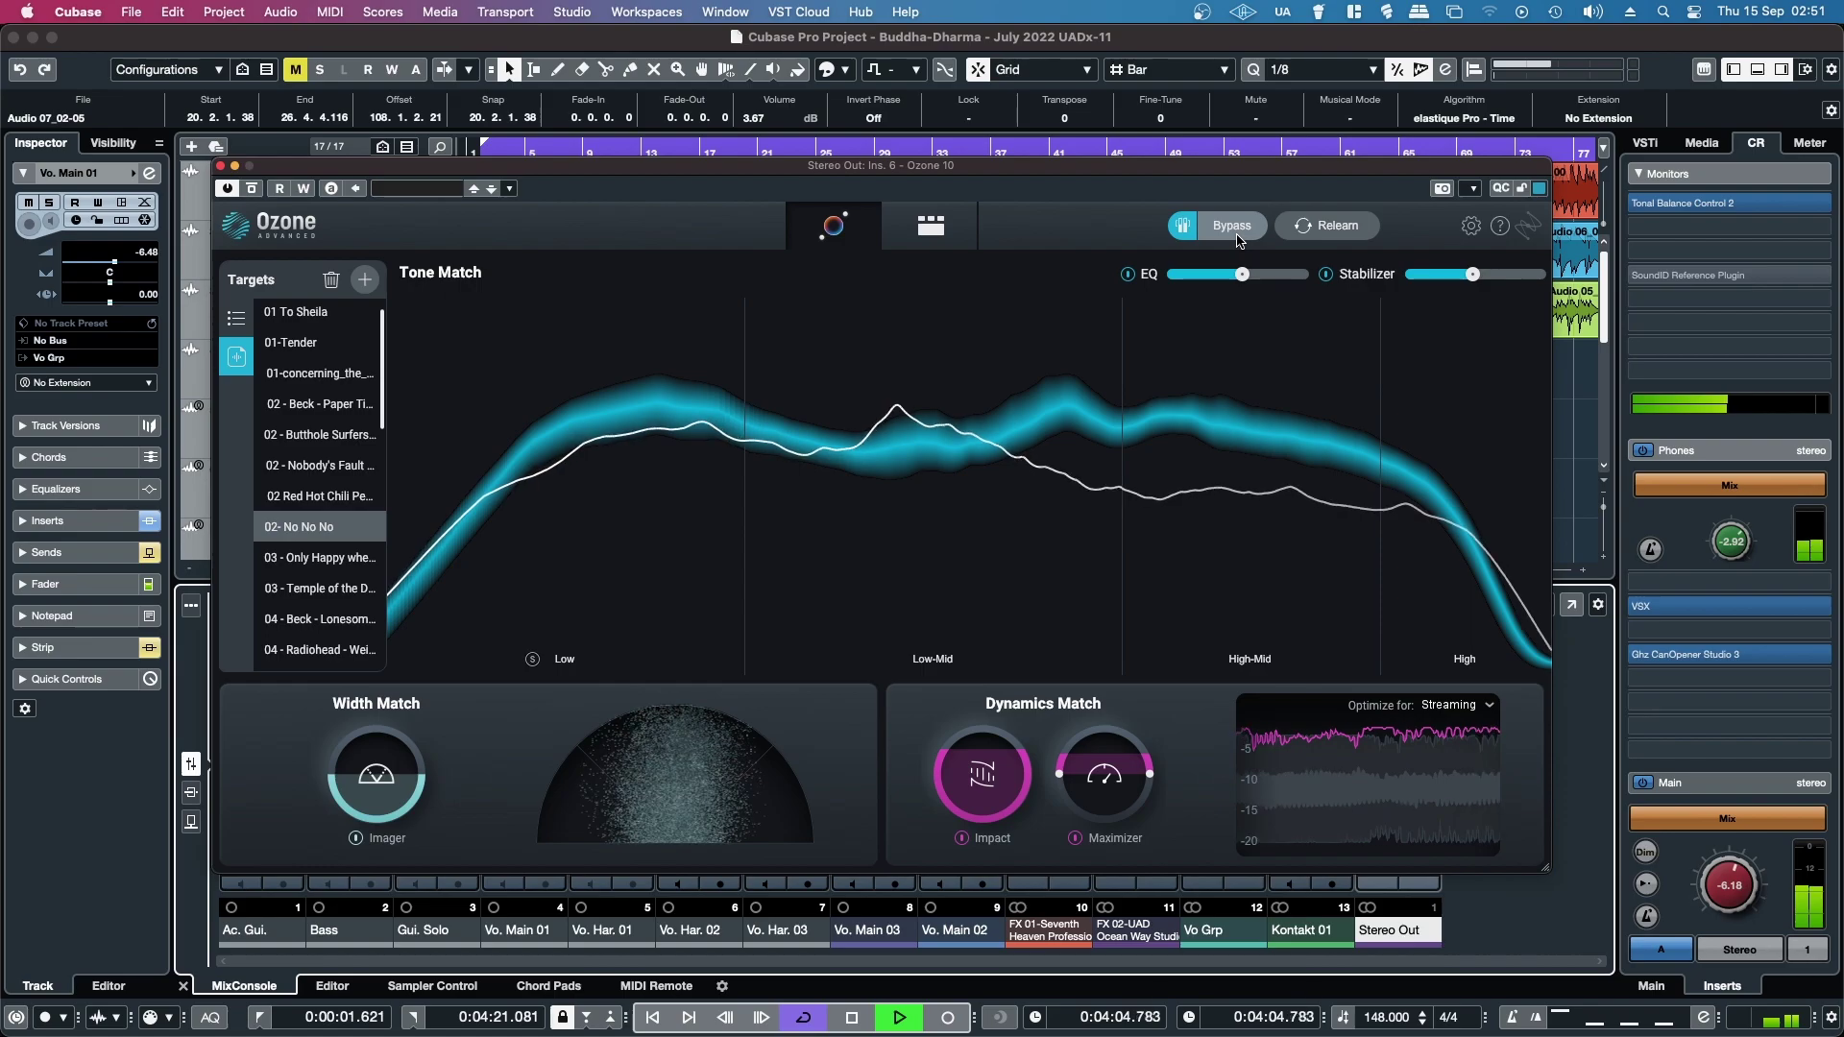
# Jump playback to around bar 125 and A/B Ozone by toggling Bypass off and on
pyautogui.moveTo(1104, 176); pyautogui.dragTo(914, 246)
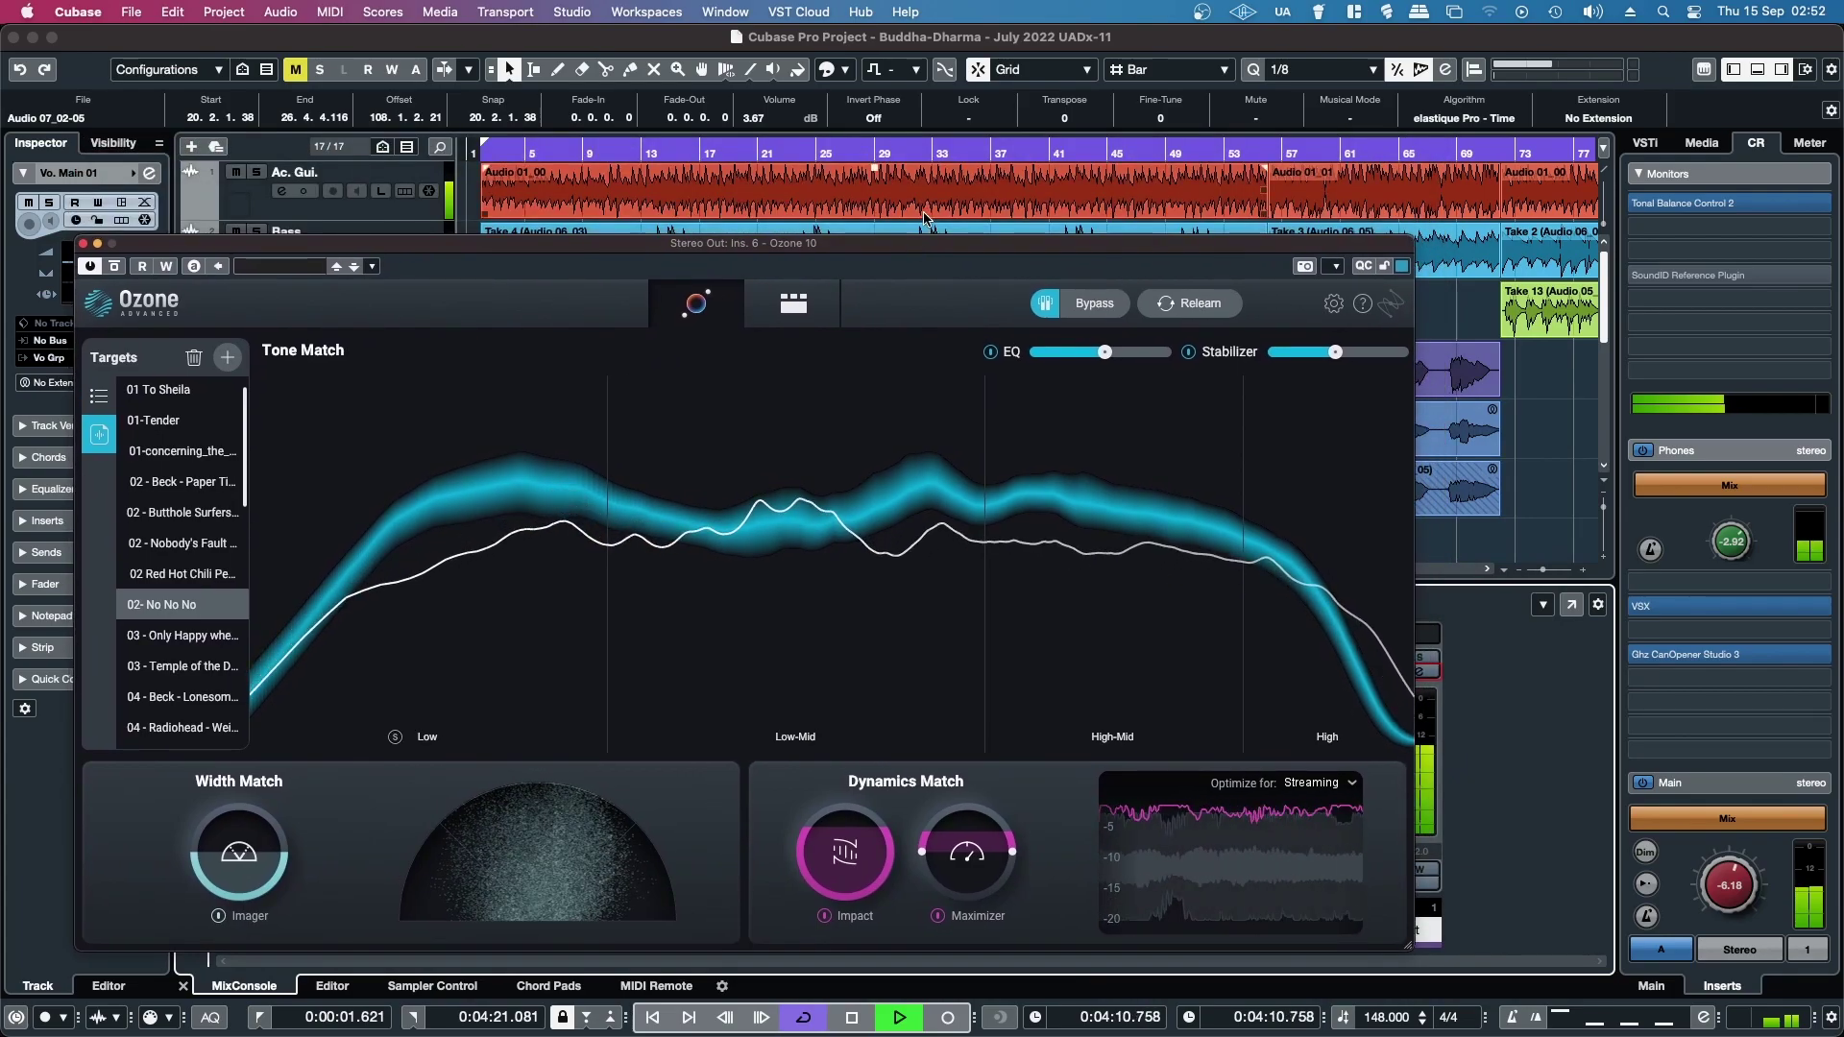
pyautogui.hscroll(10, 918, 203)
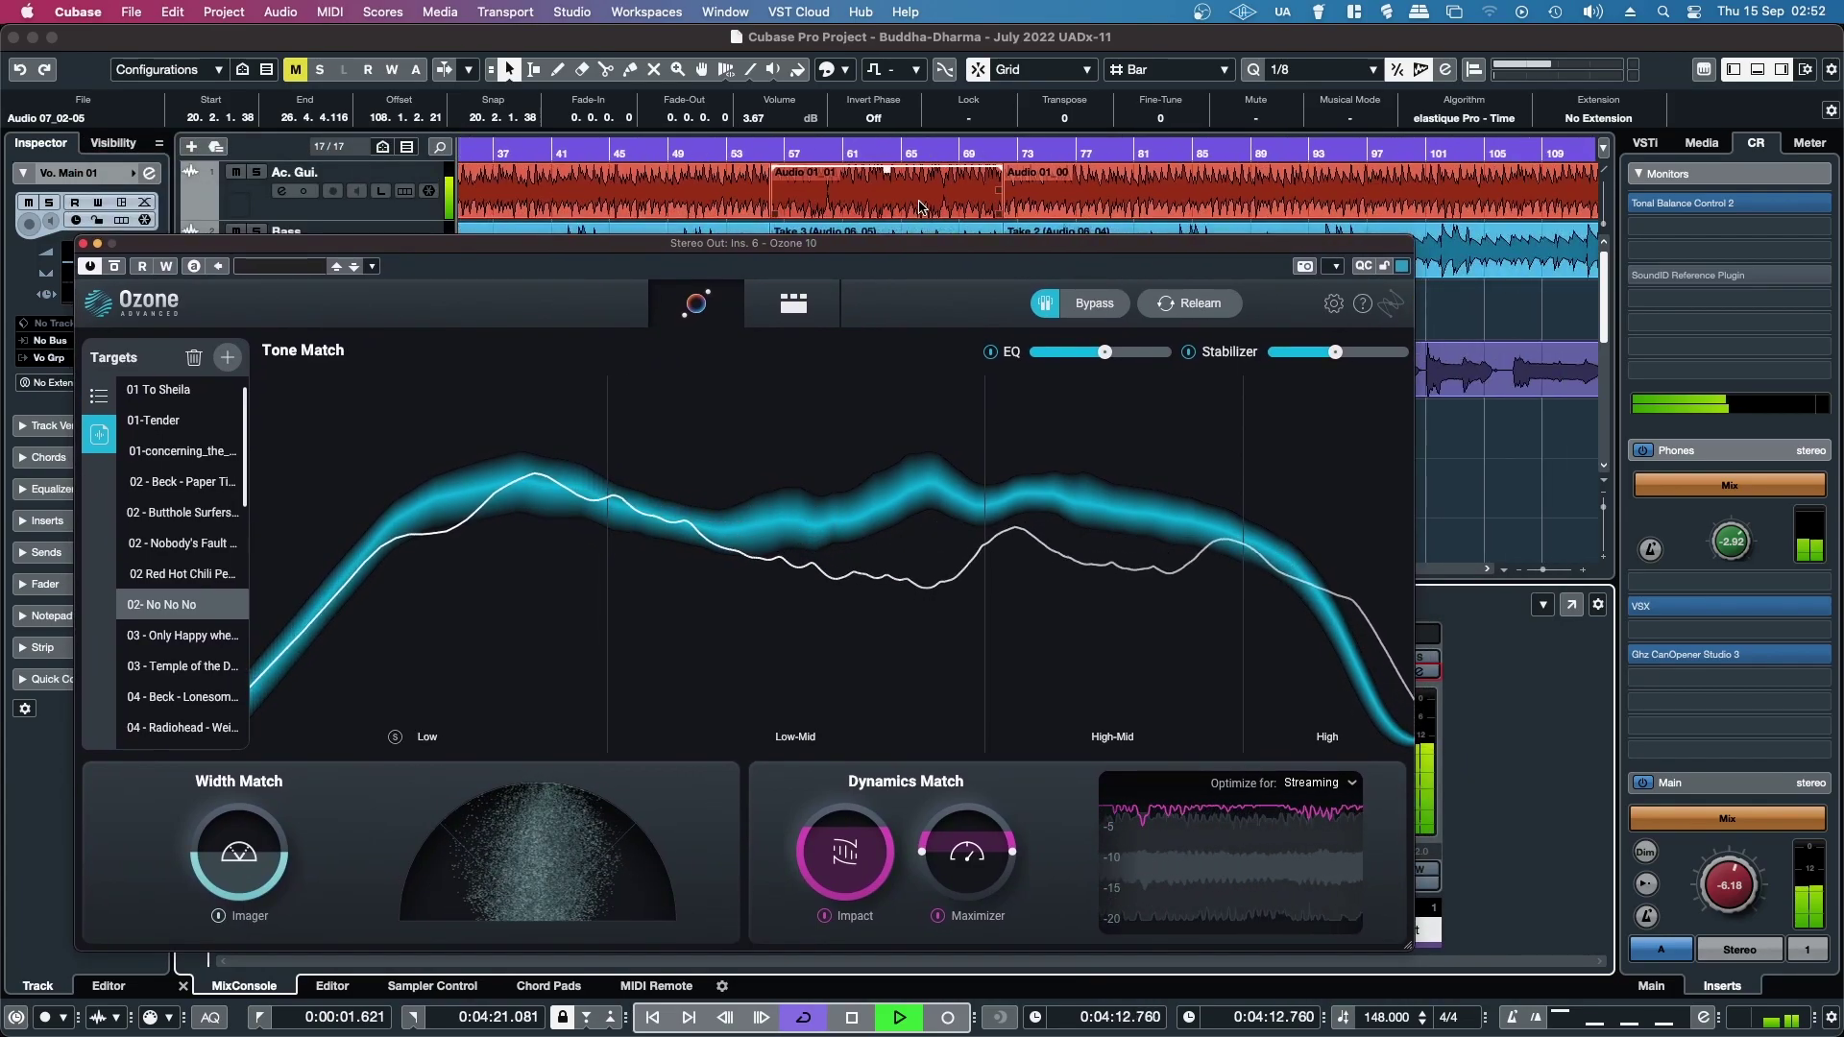
pyautogui.hscroll(7, 922, 201)
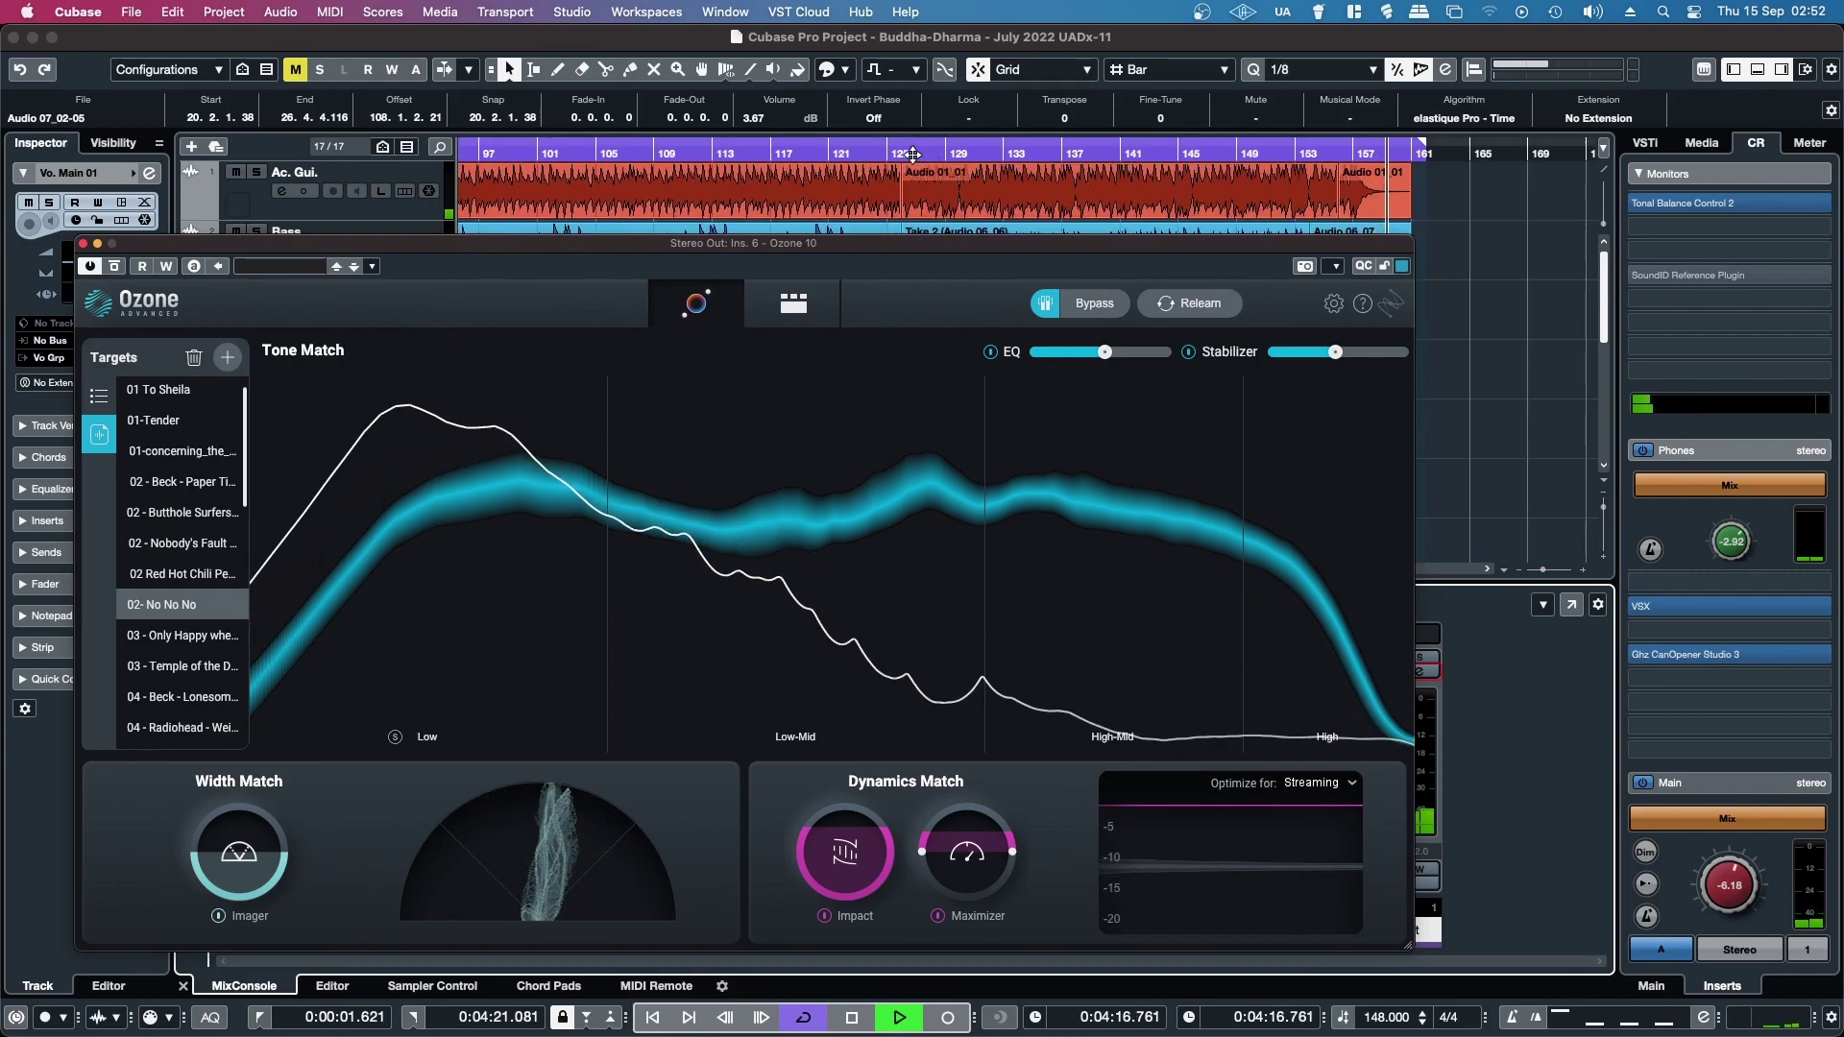
pyautogui.click(900, 152)
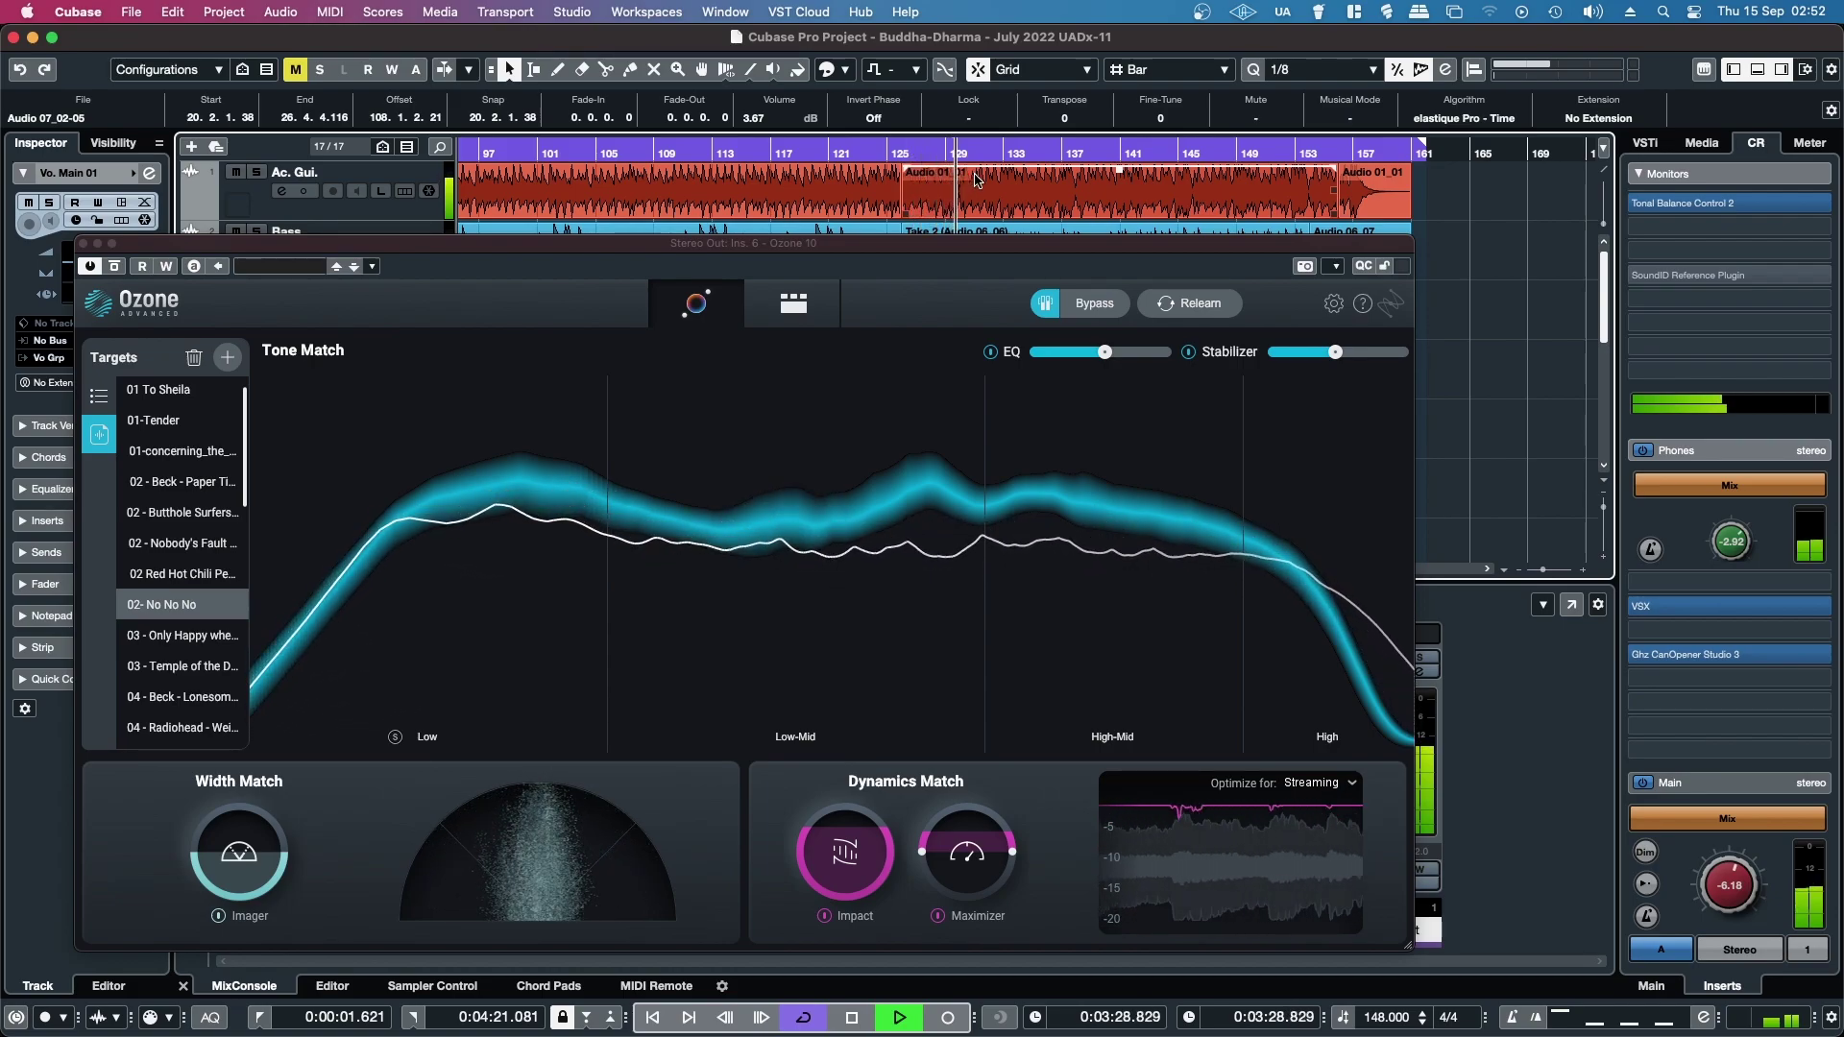
pyautogui.click(1090, 300)
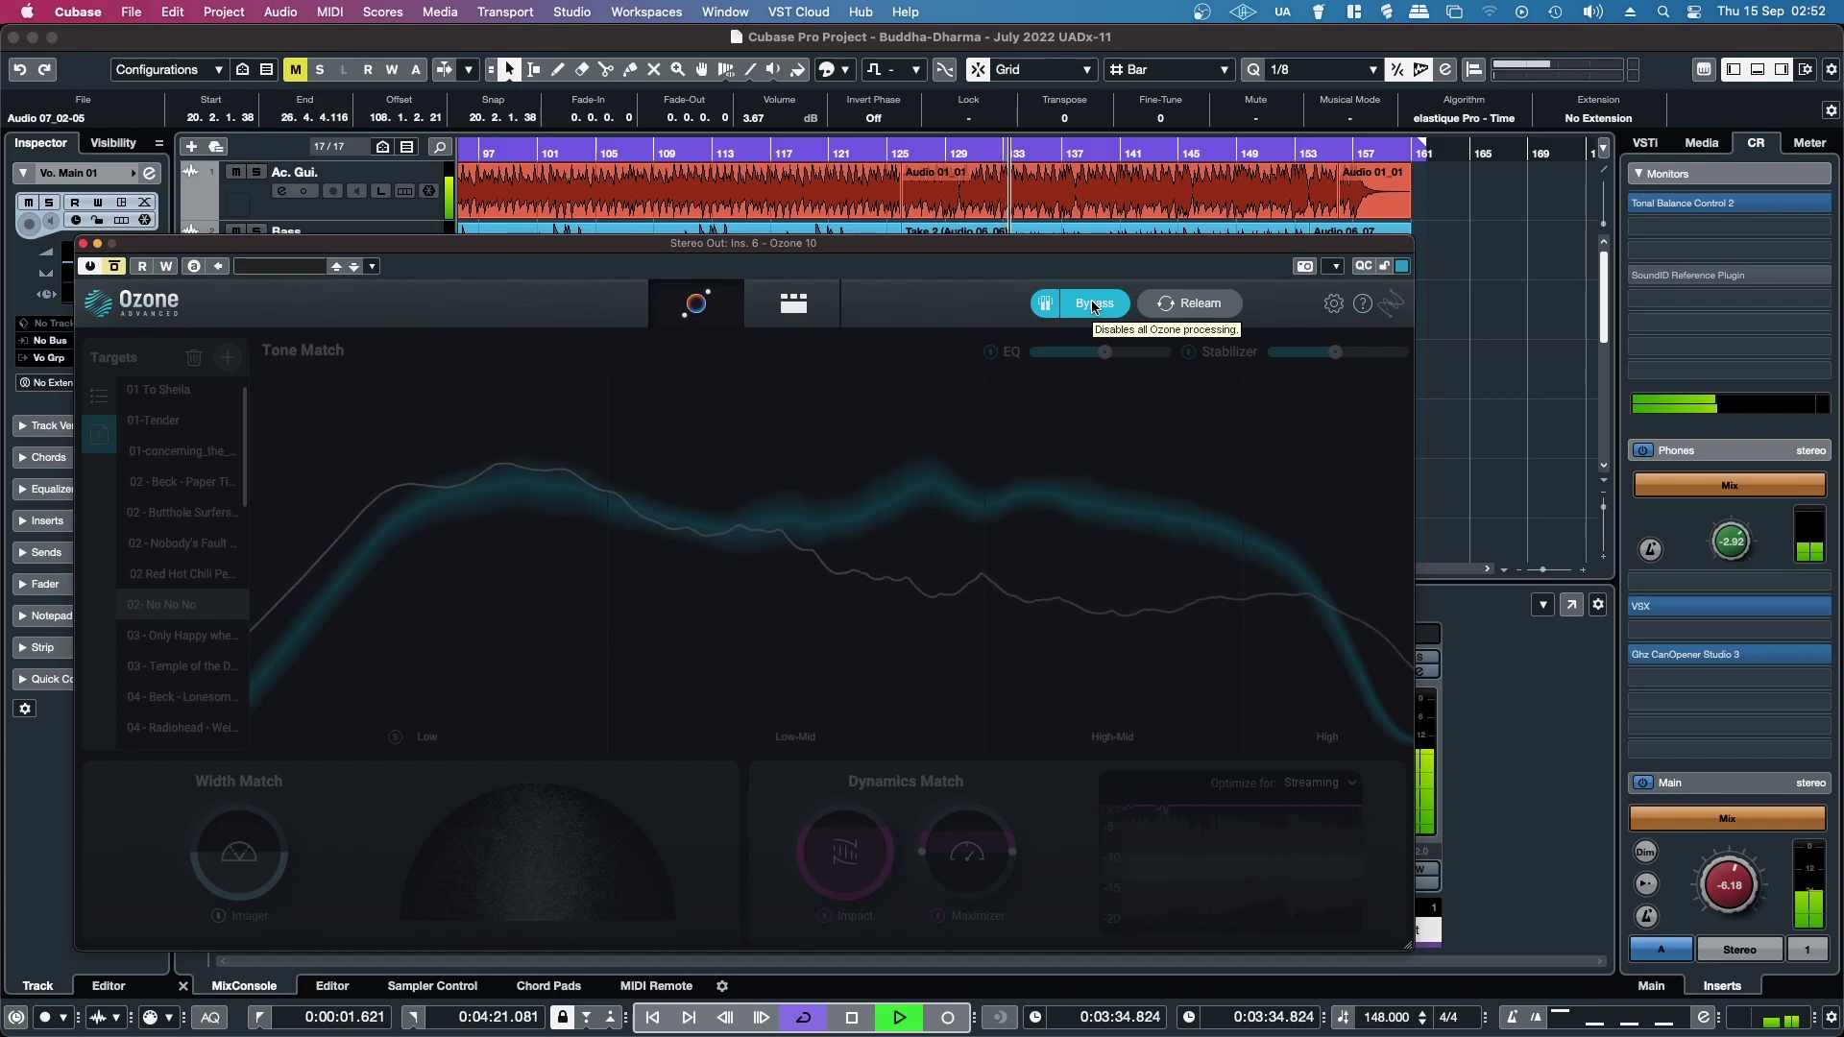
pyautogui.click(1093, 305)
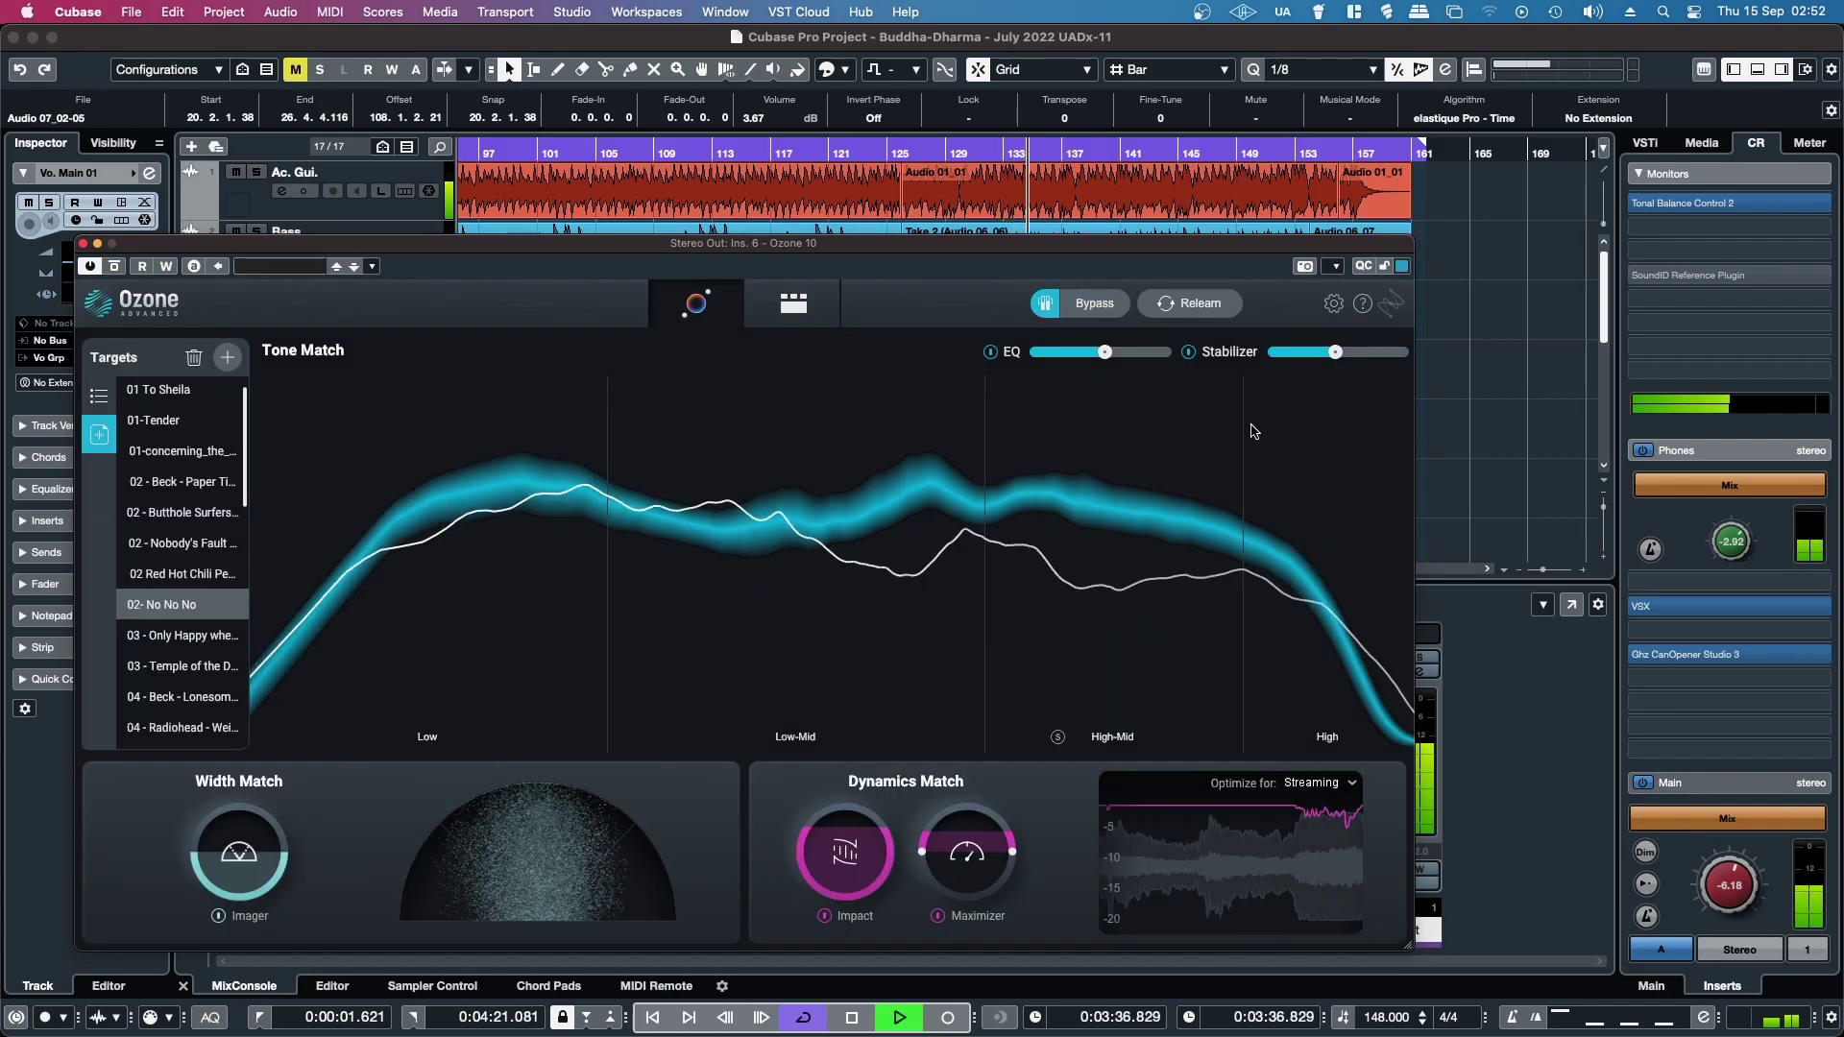
# Raise the Maximizer threshold to -10.0 dB, then view the Equalizer 1 module
pyautogui.click(780, 309)
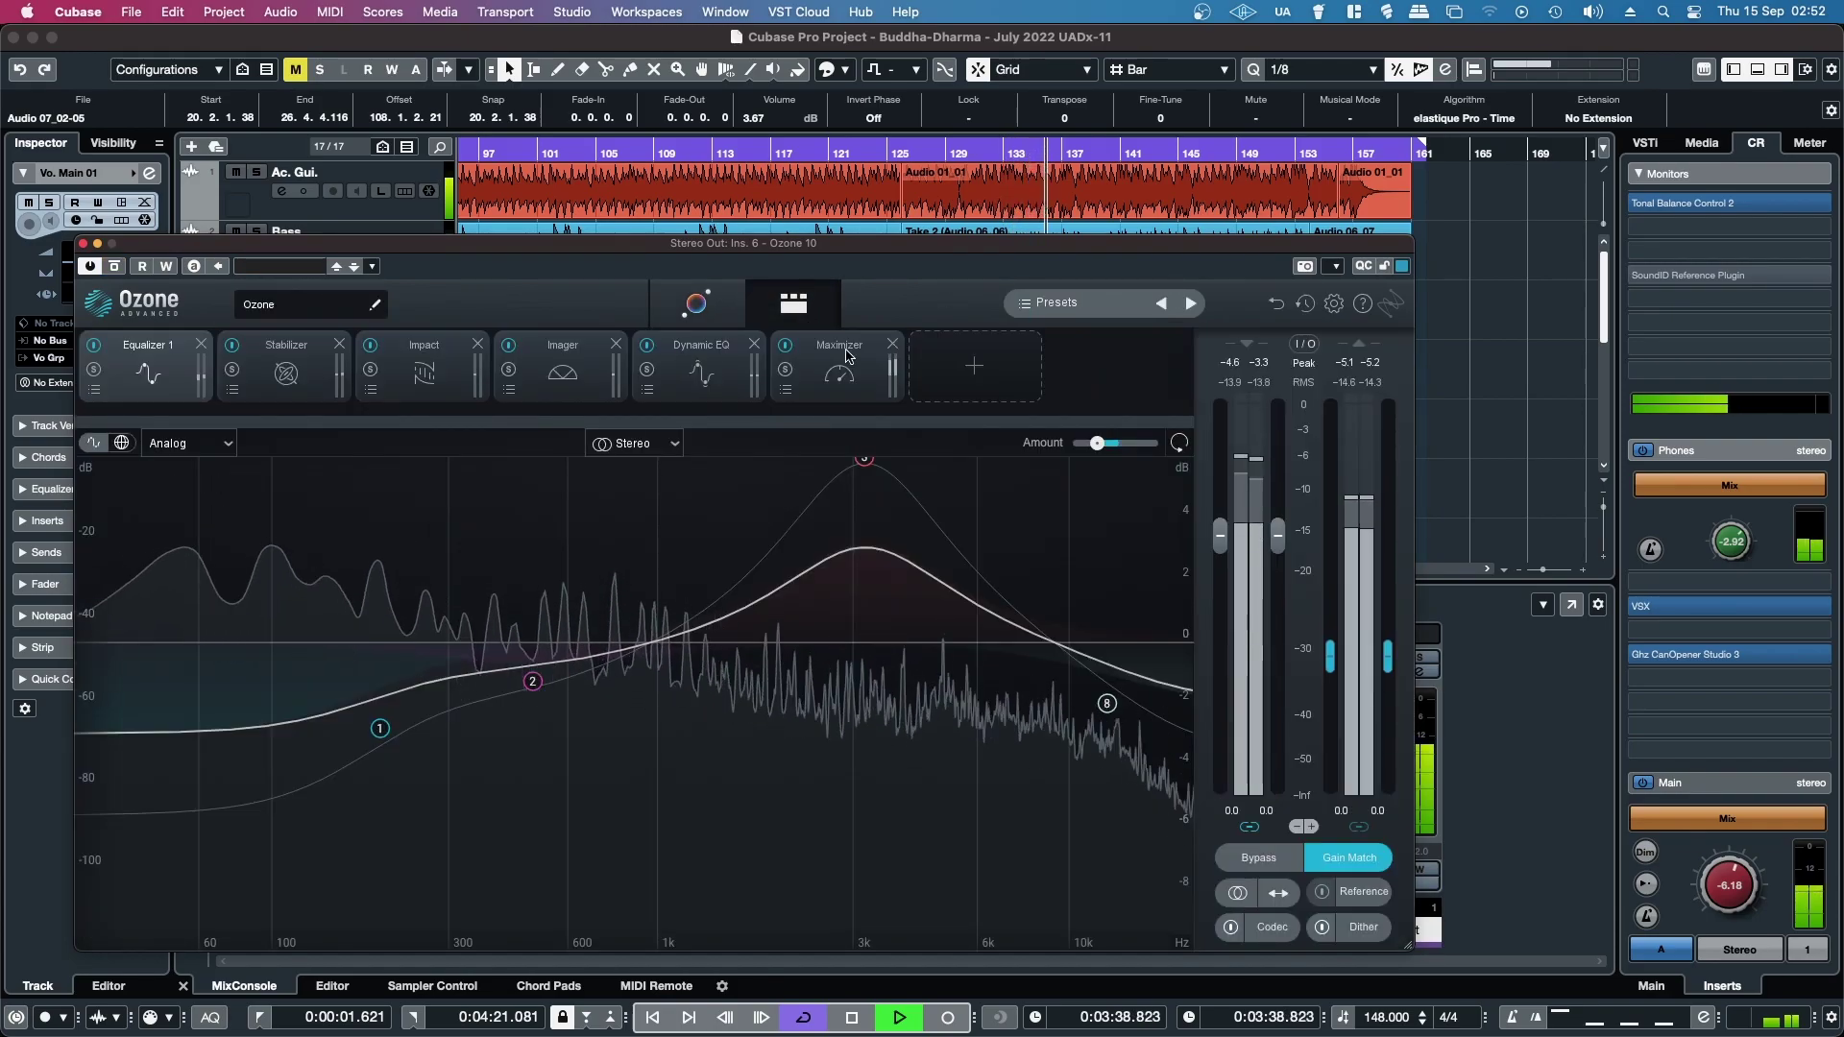
pyautogui.click(826, 370)
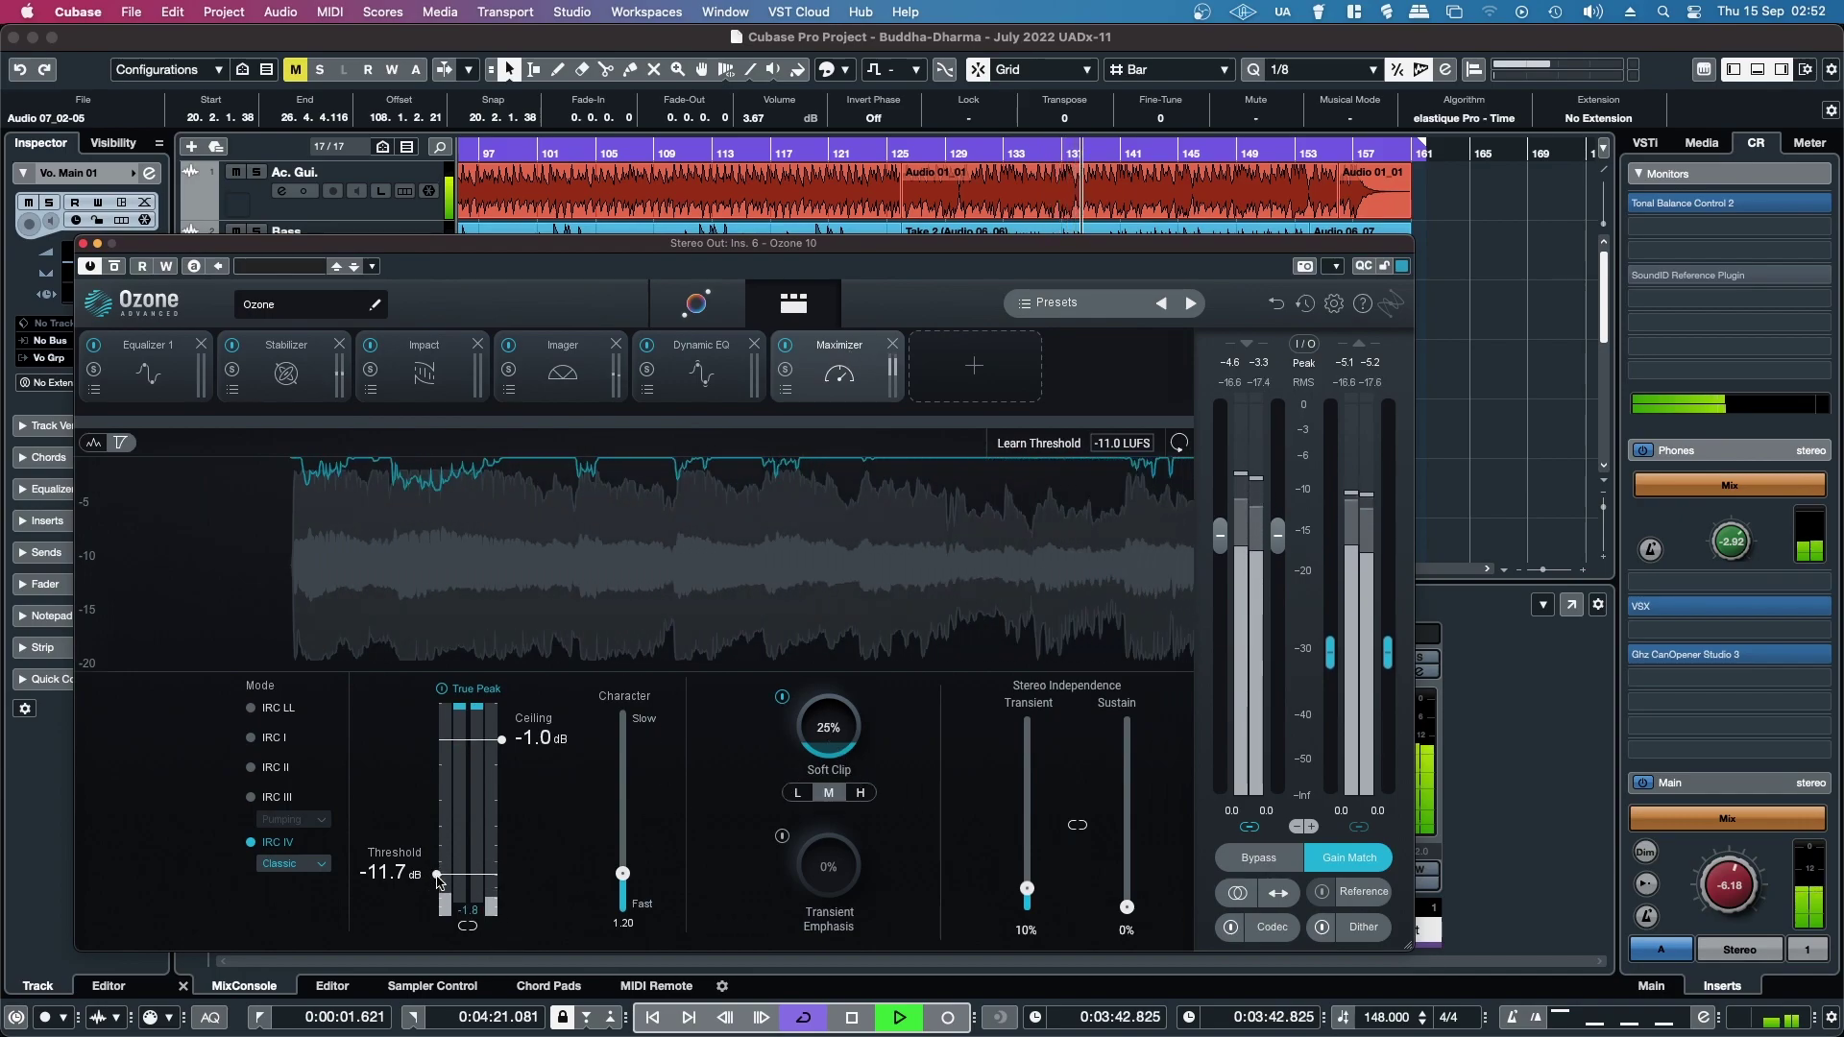
pyautogui.moveTo(437, 879); pyautogui.dragTo(430, 868)
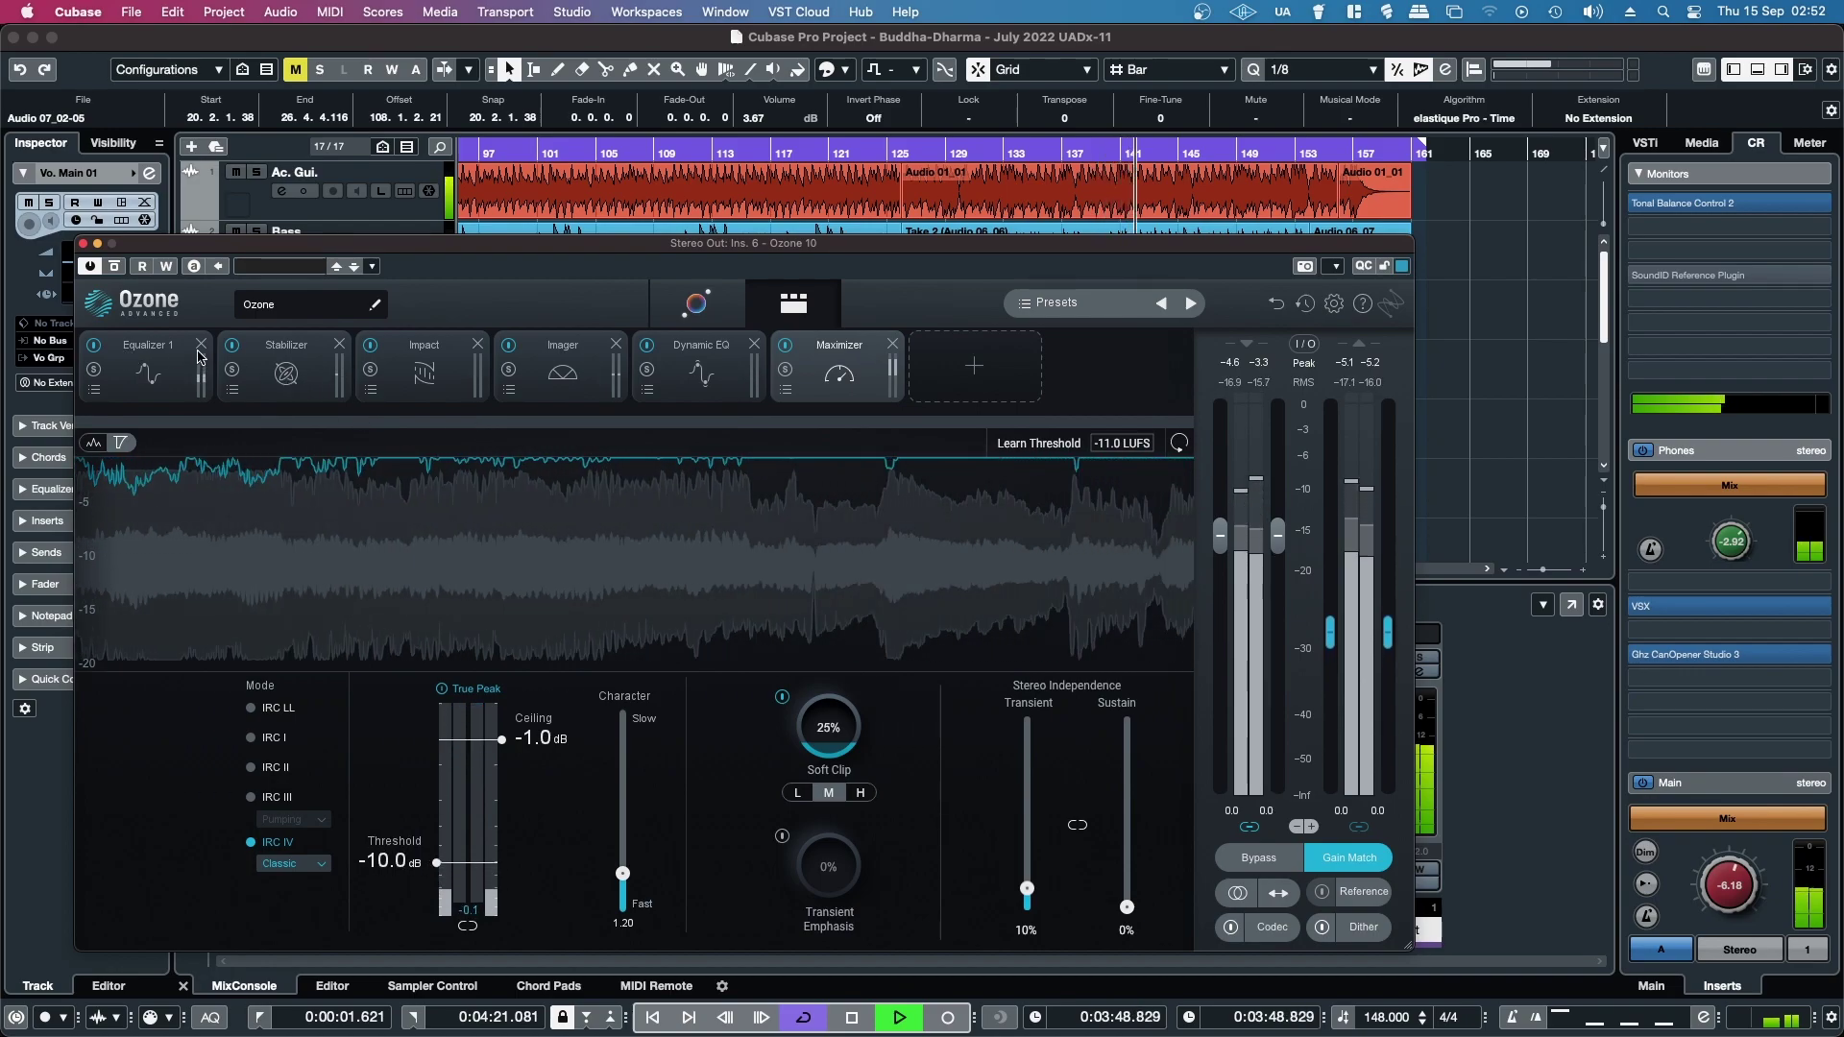
pyautogui.moveTo(289, 254); pyautogui.dragTo(418, 173)
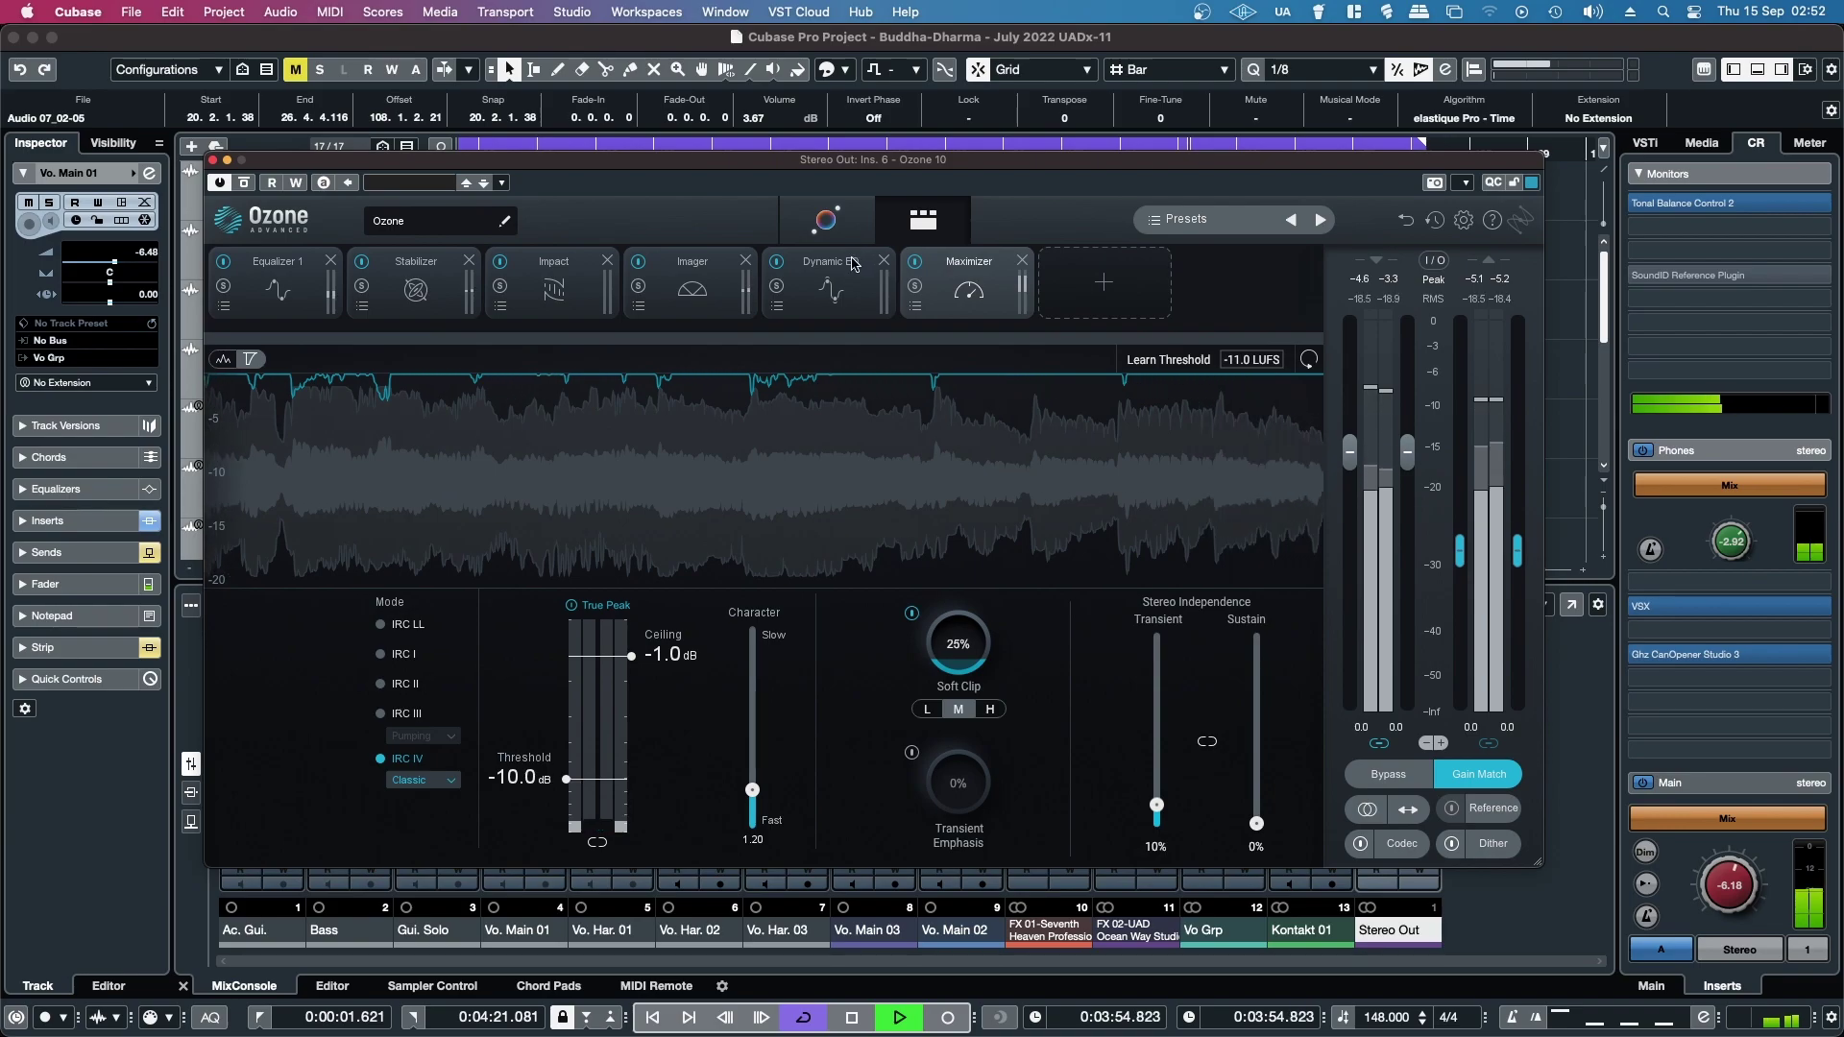
pyautogui.click(259, 283)
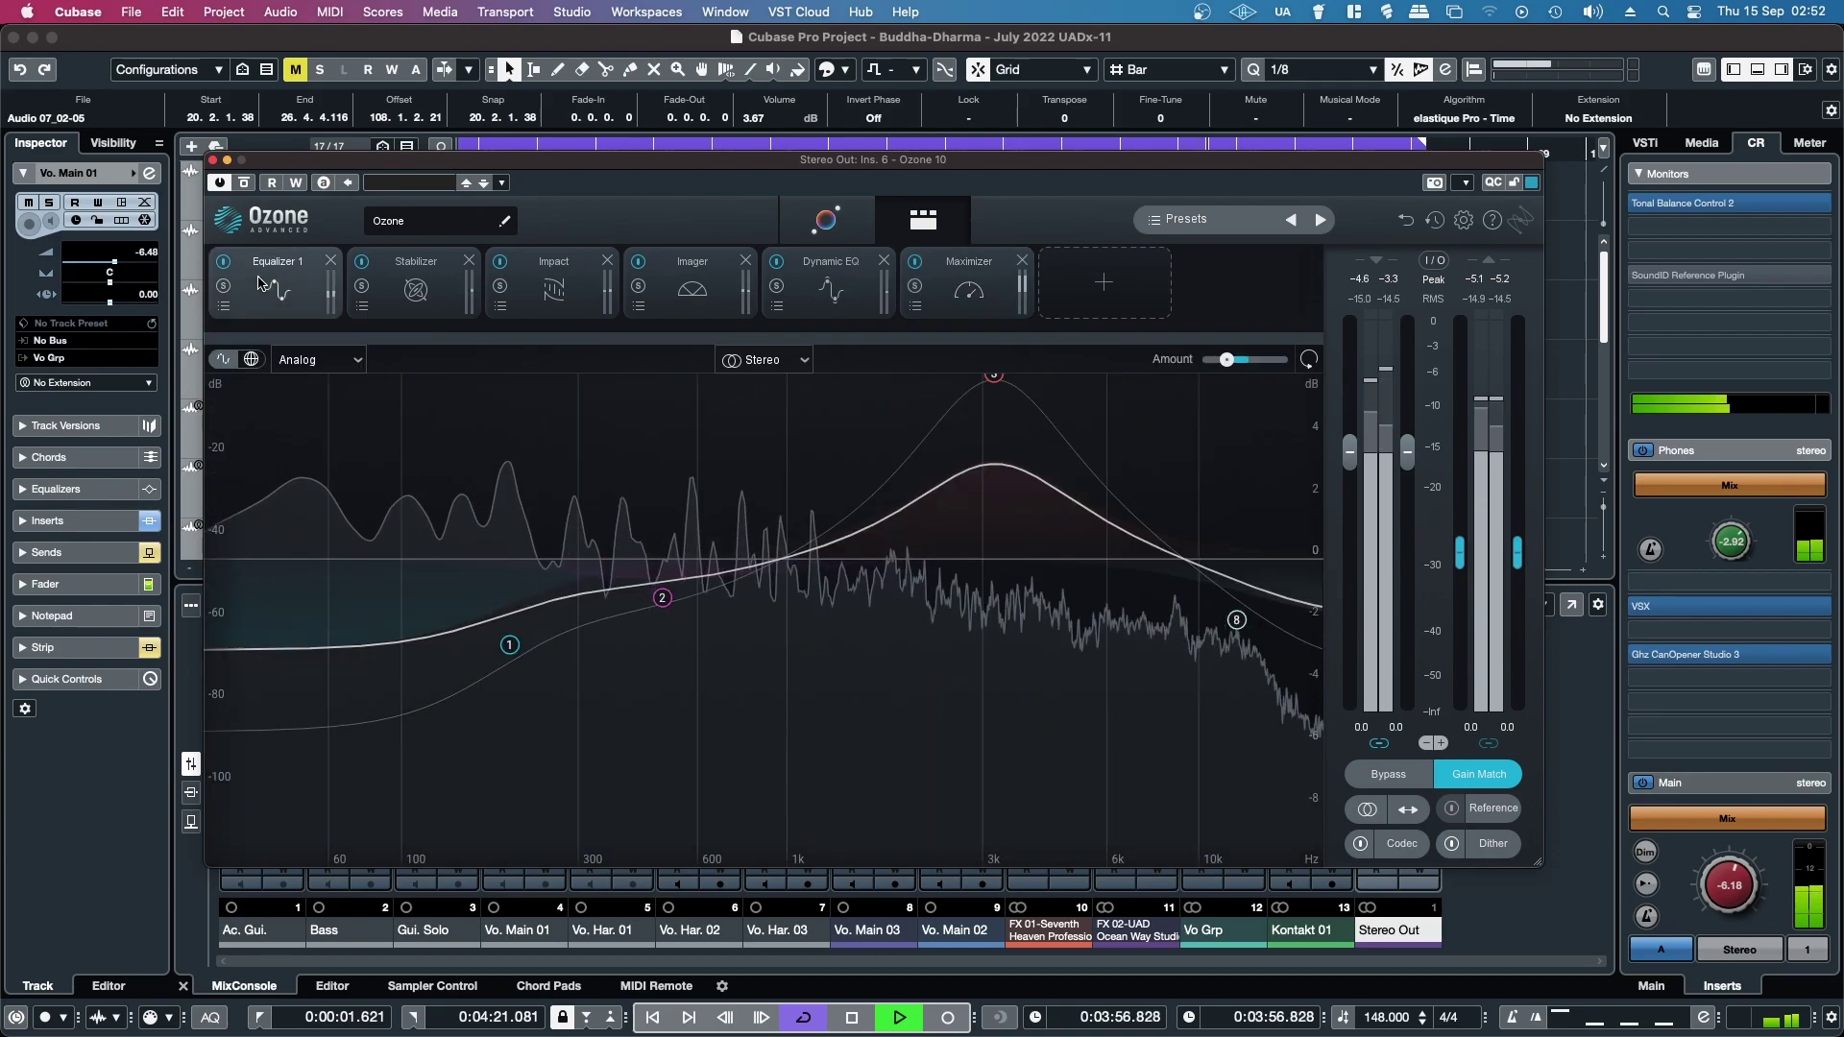
# Close Ozone and reopen it from the Stereo Out channel's insert slot
pyautogui.click(212, 161)
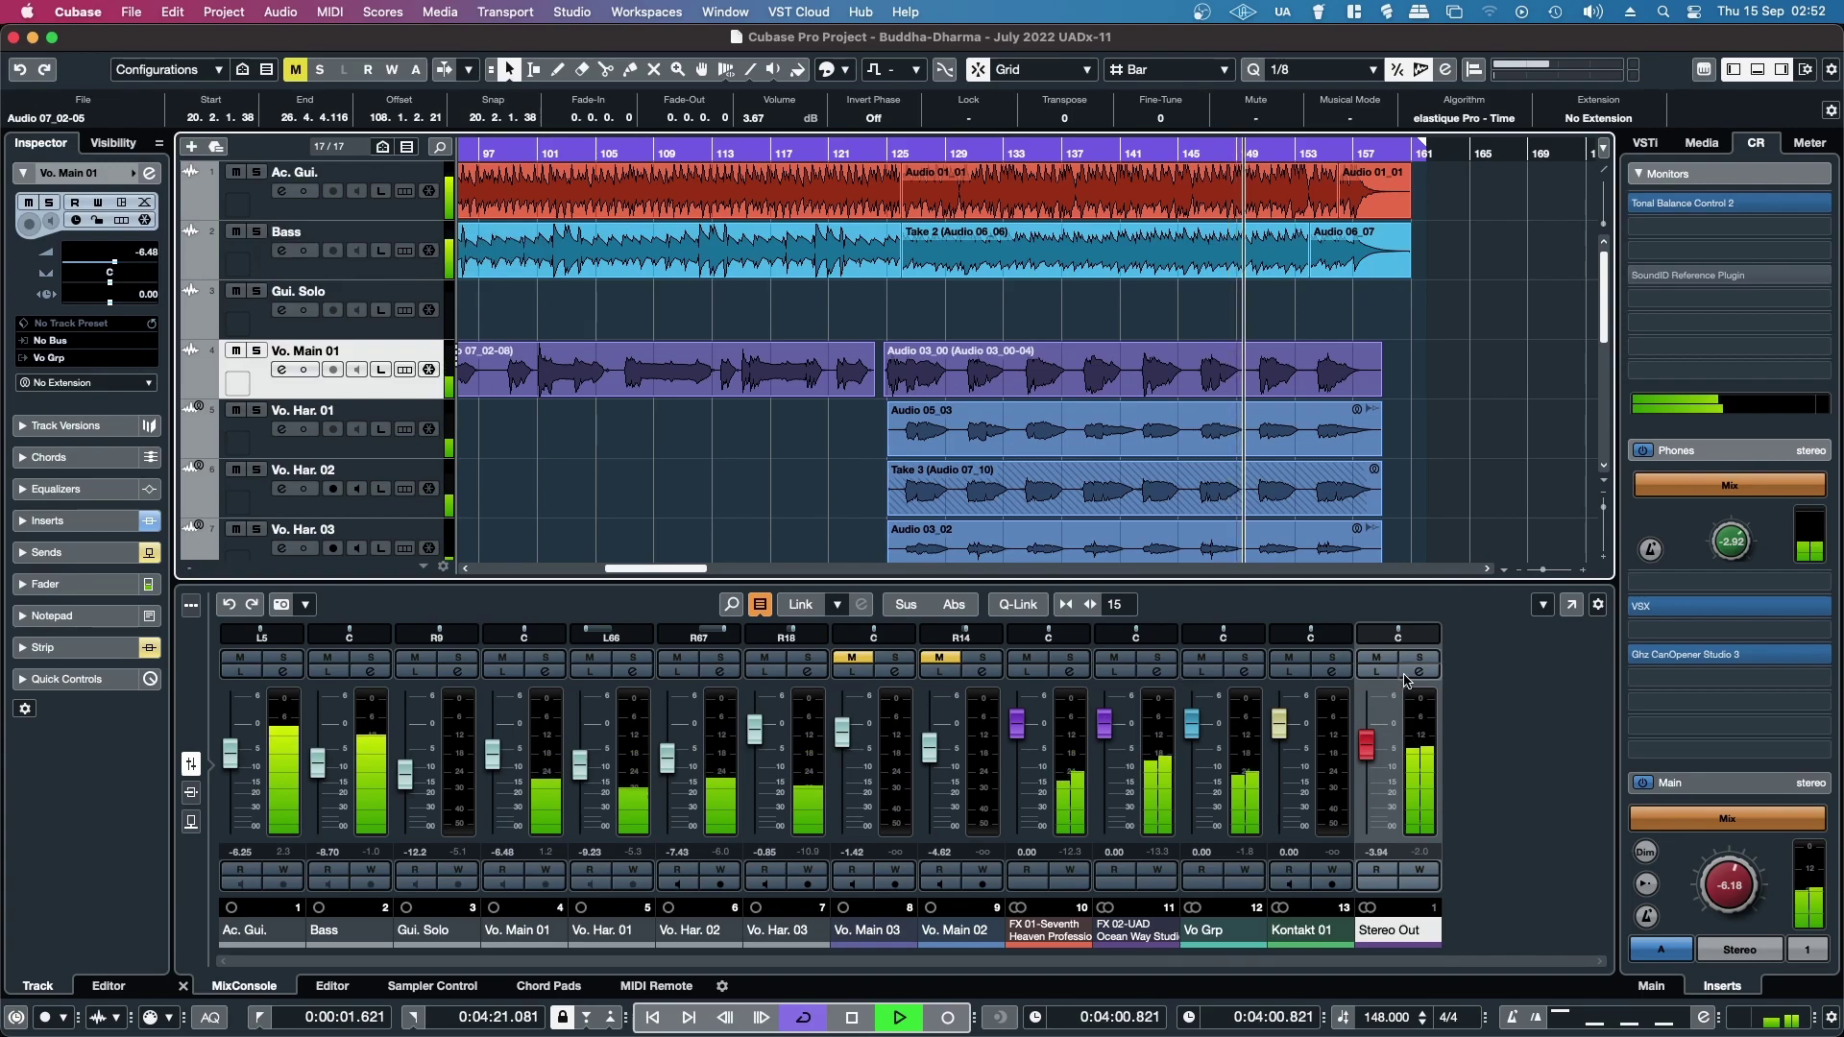
pyautogui.click(1418, 670)
pyautogui.click(533, 463)
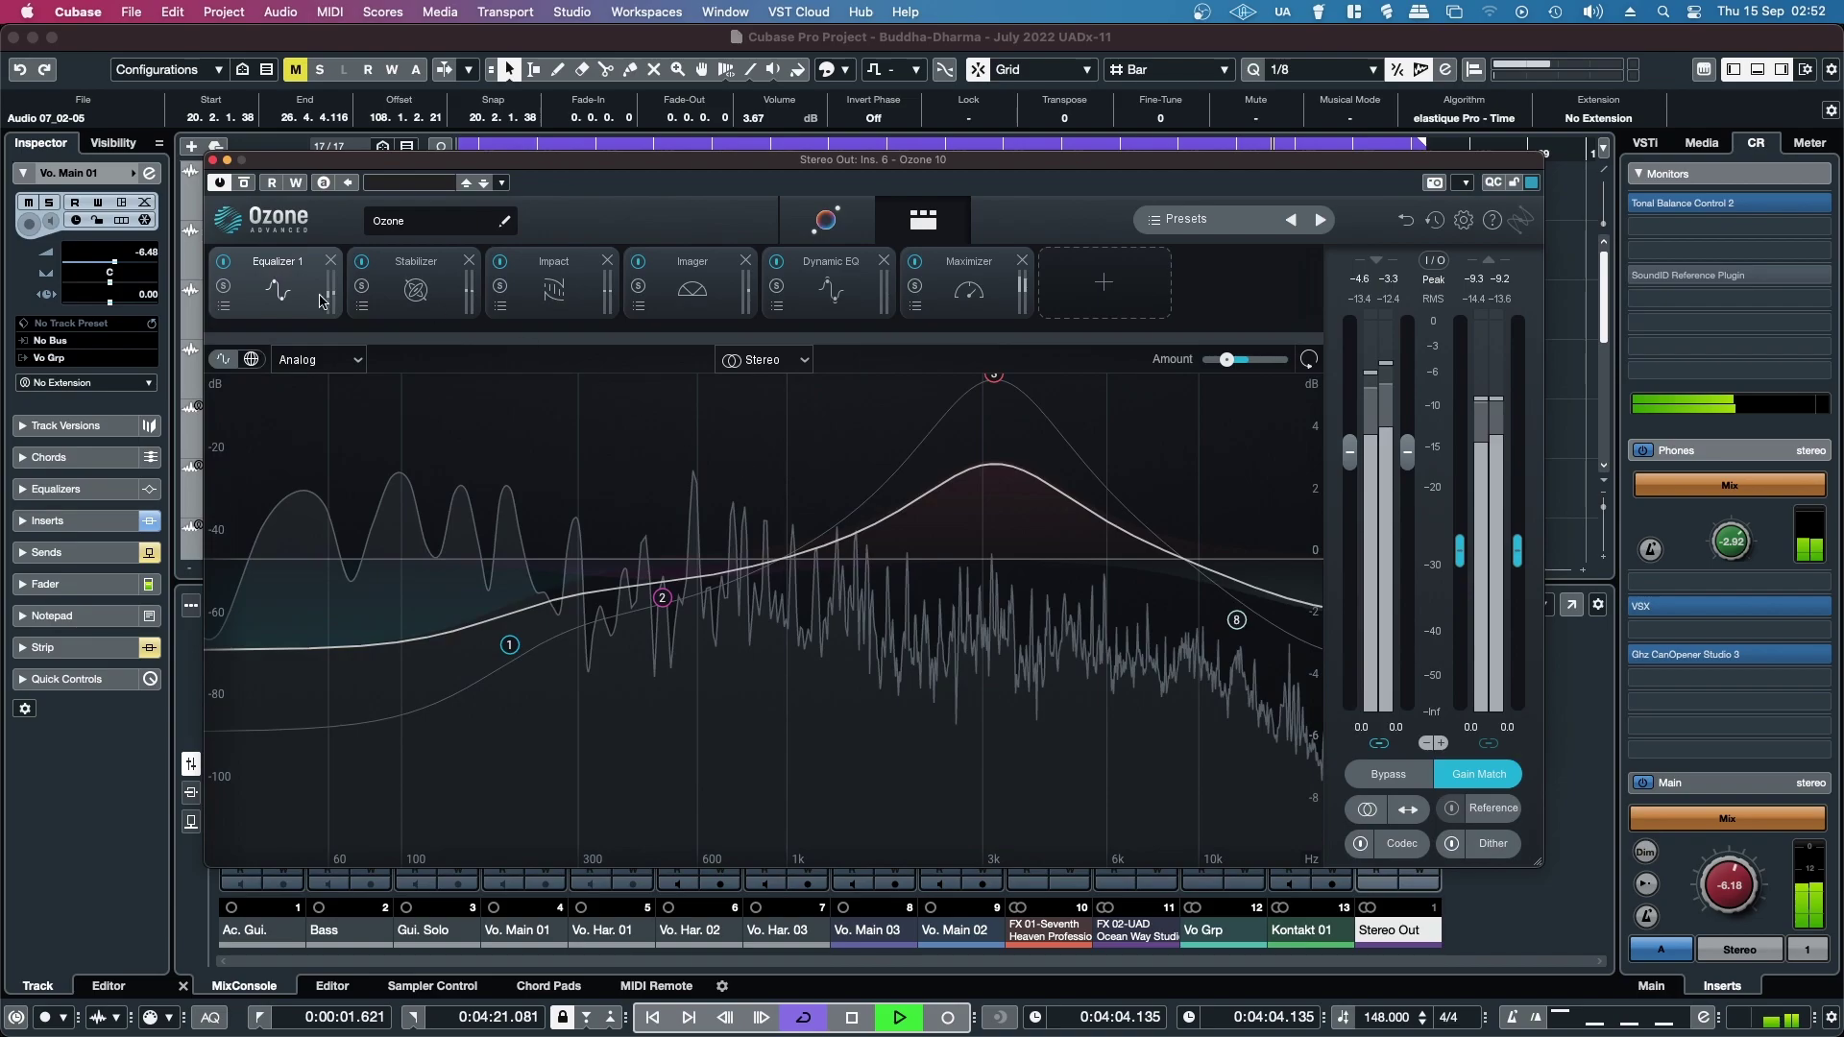
# Tone-match to the 12 - Milk target, jump back to around bar 106, and A/B with Bypass
pyautogui.click(826, 220)
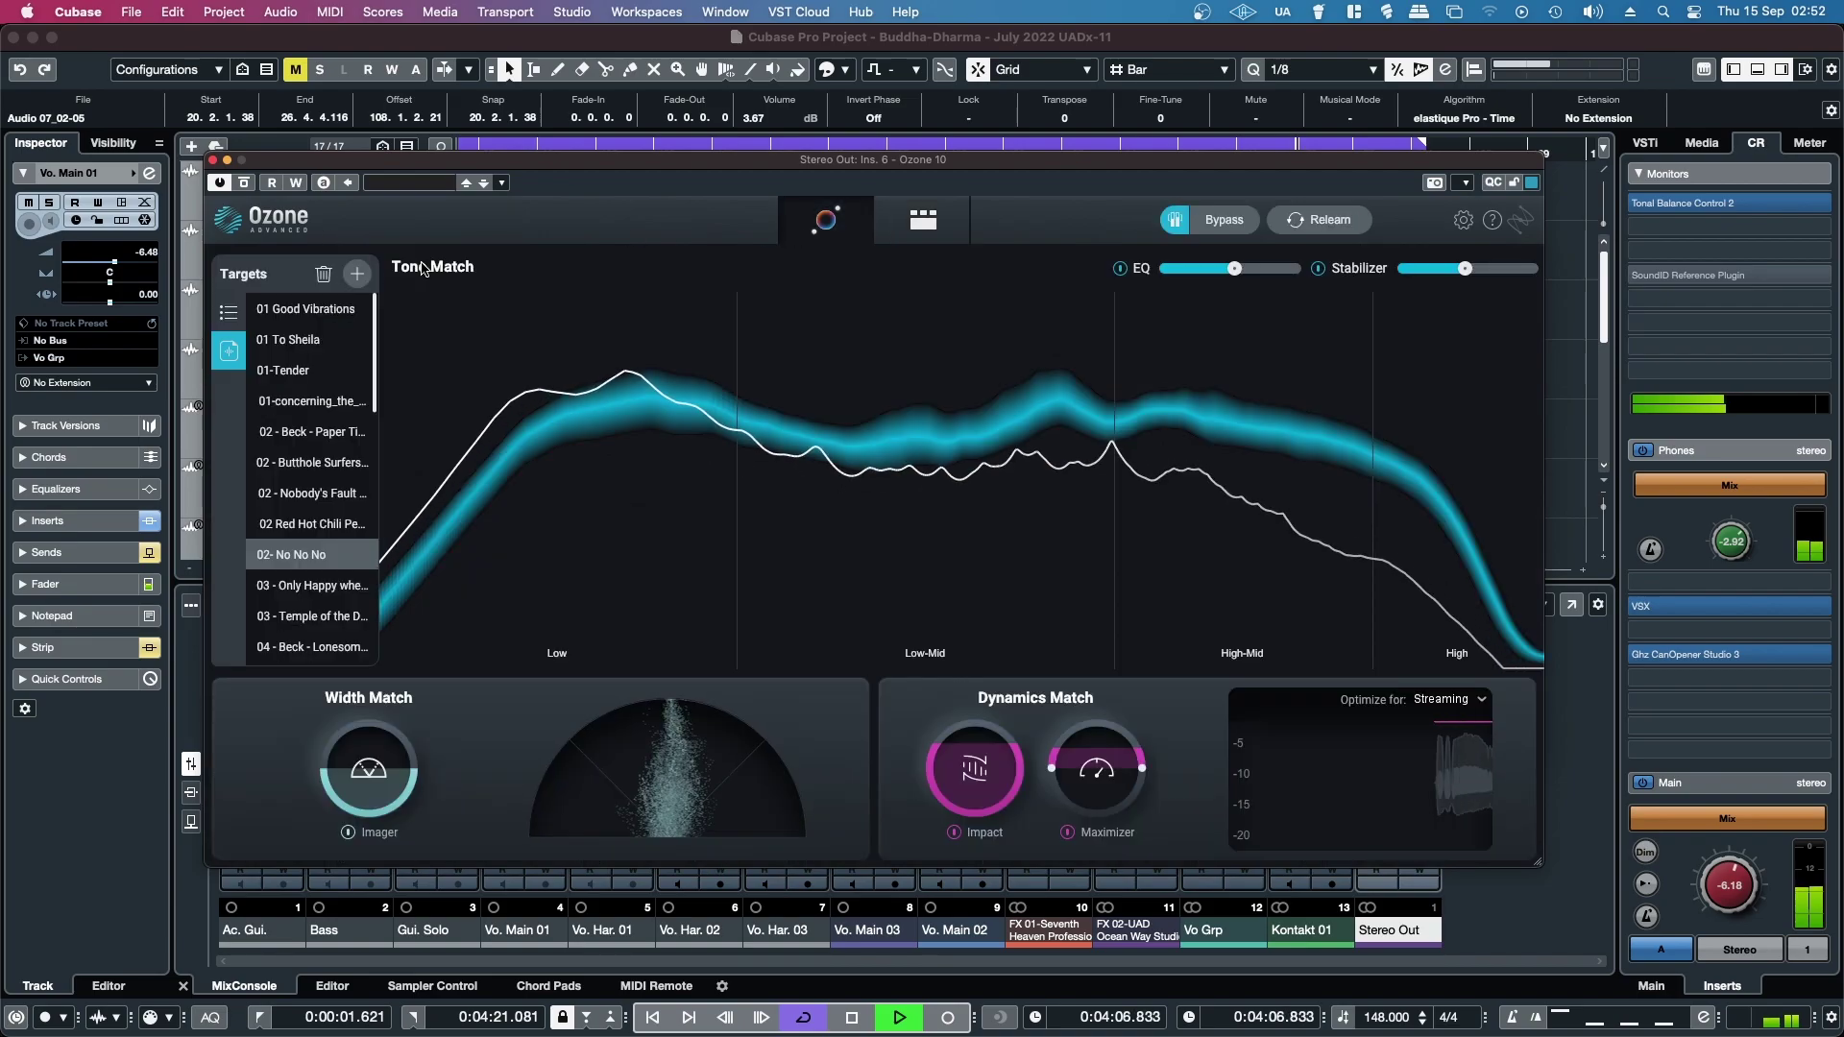
pyautogui.scroll(-2, 308, 550)
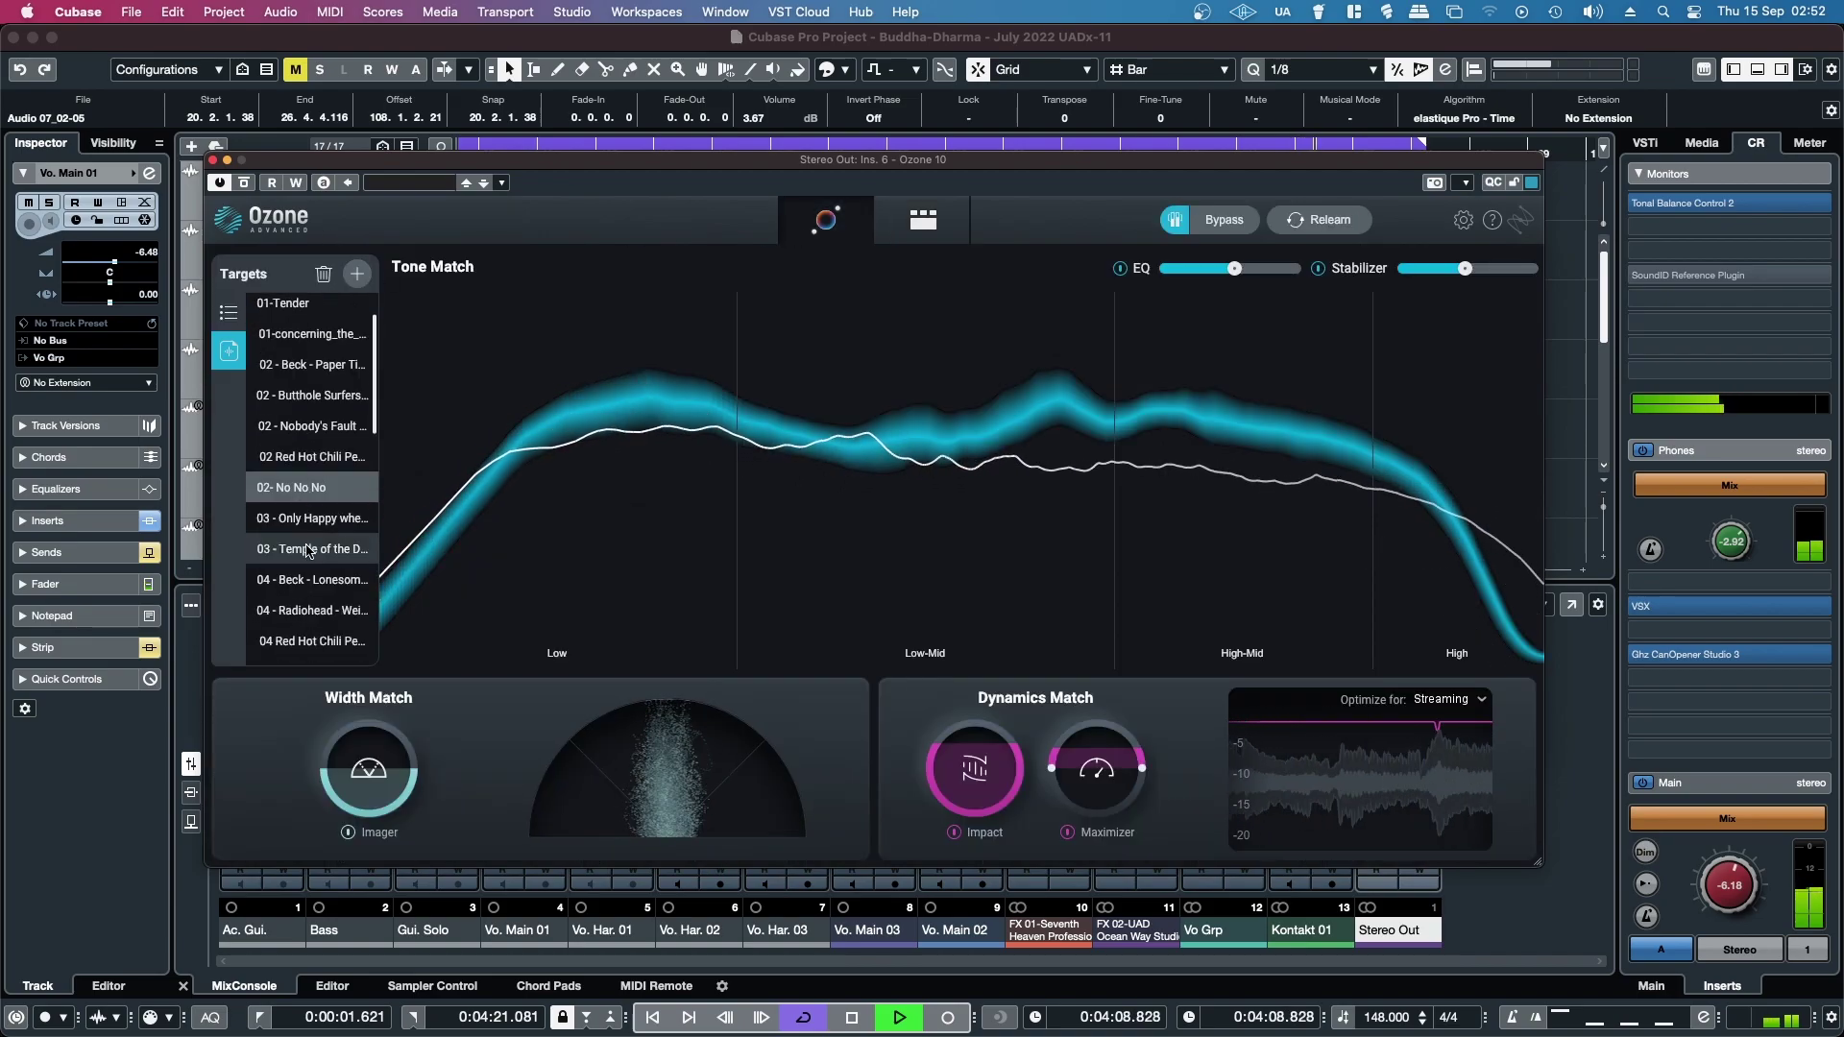
pyautogui.scroll(-11, 308, 550)
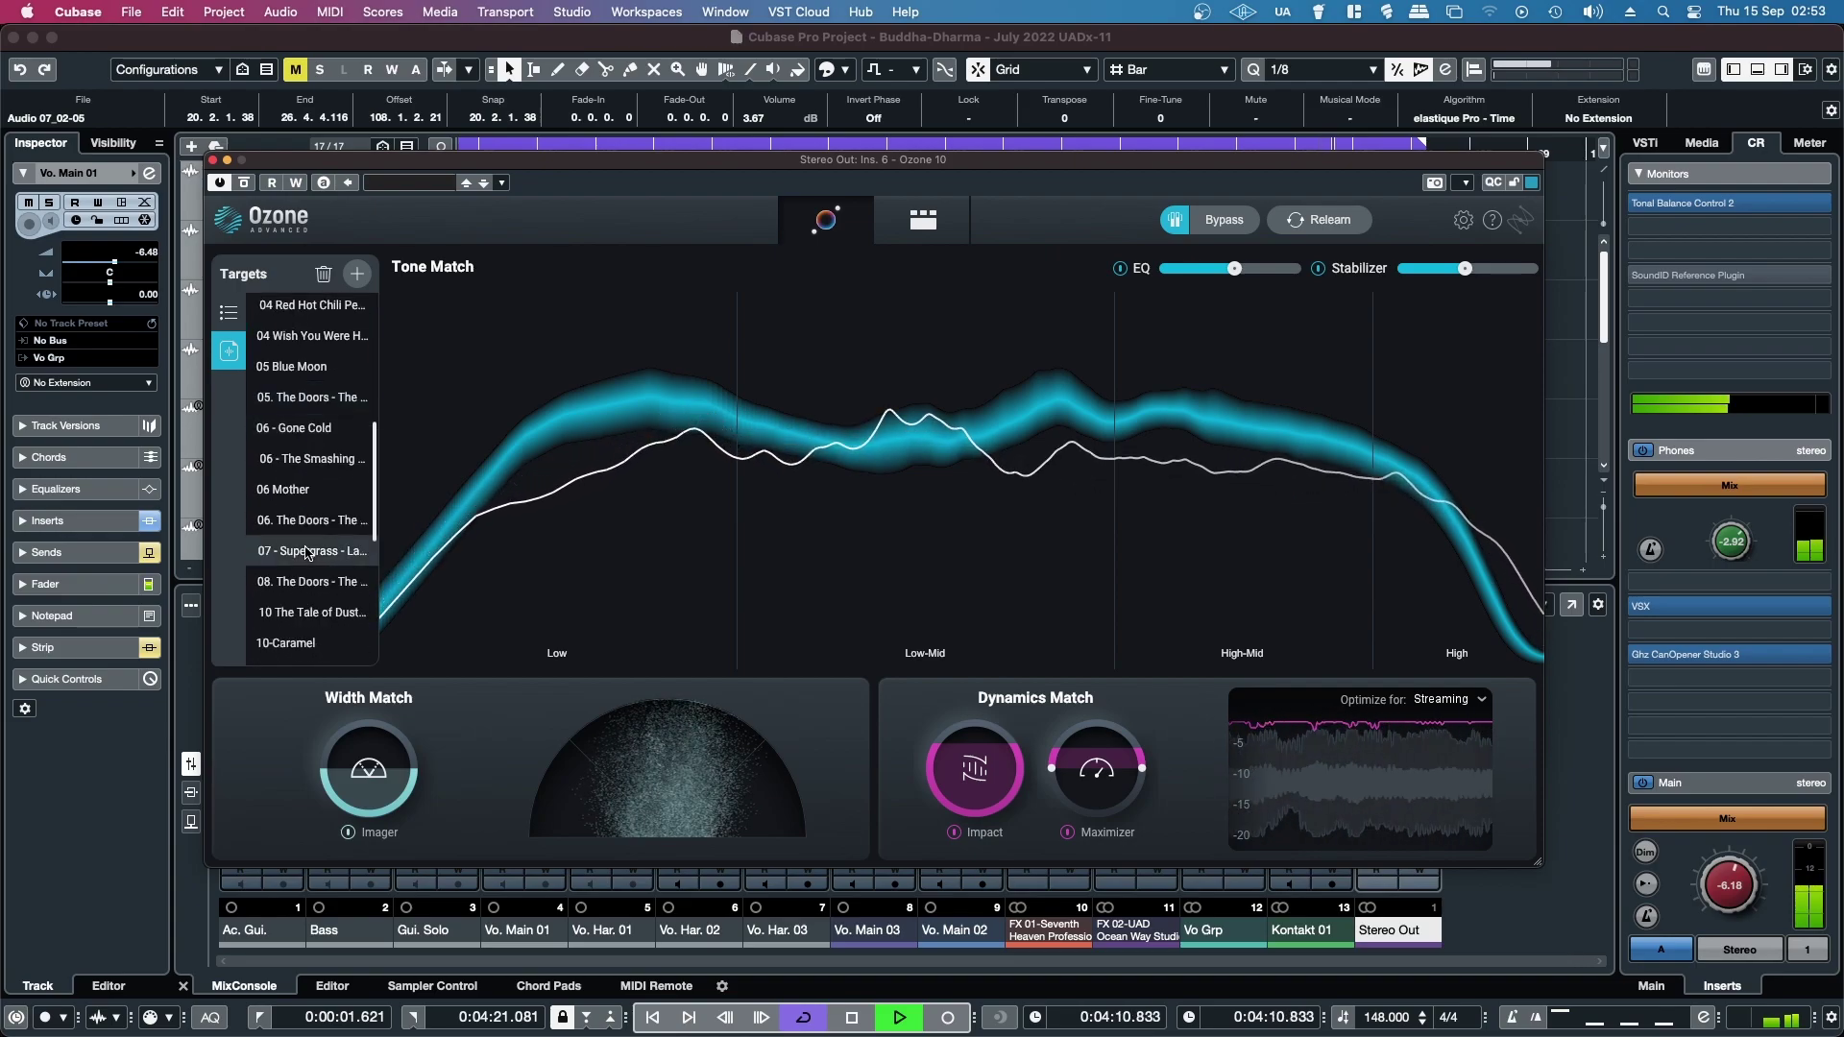
pyautogui.scroll(-7, 303, 547)
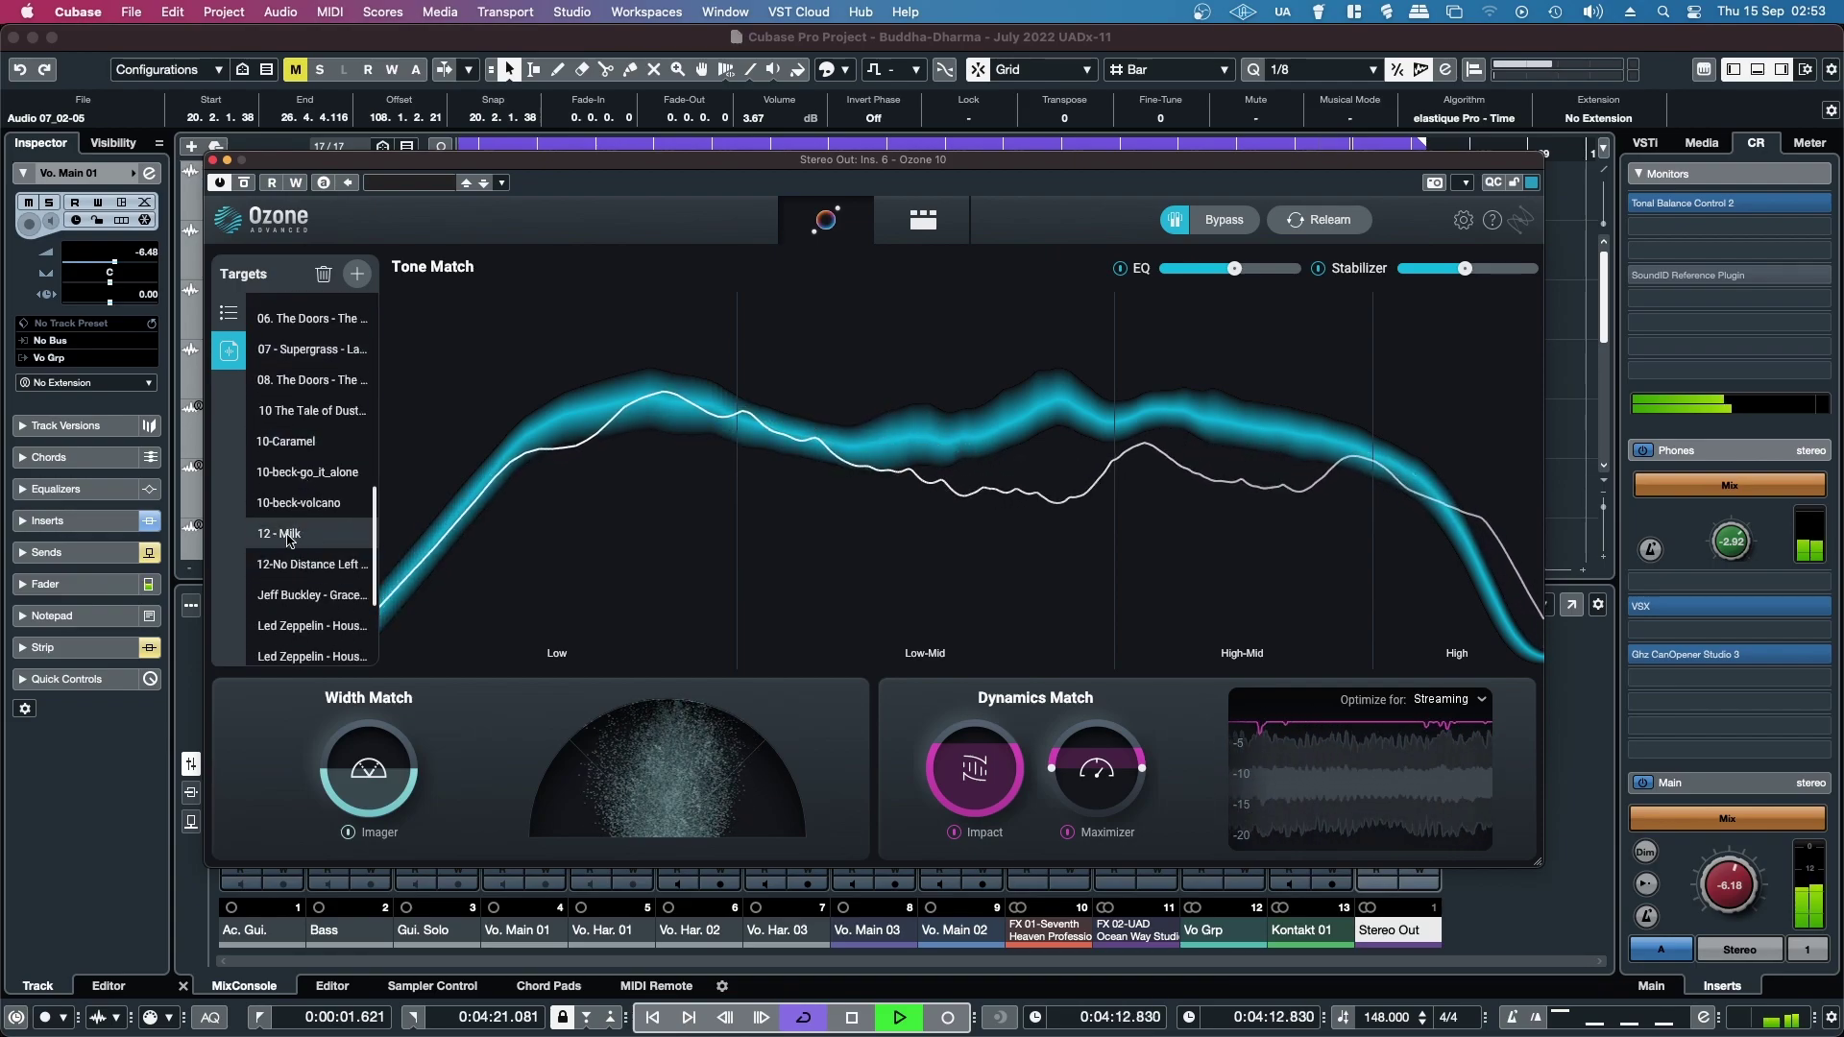
pyautogui.click(297, 542)
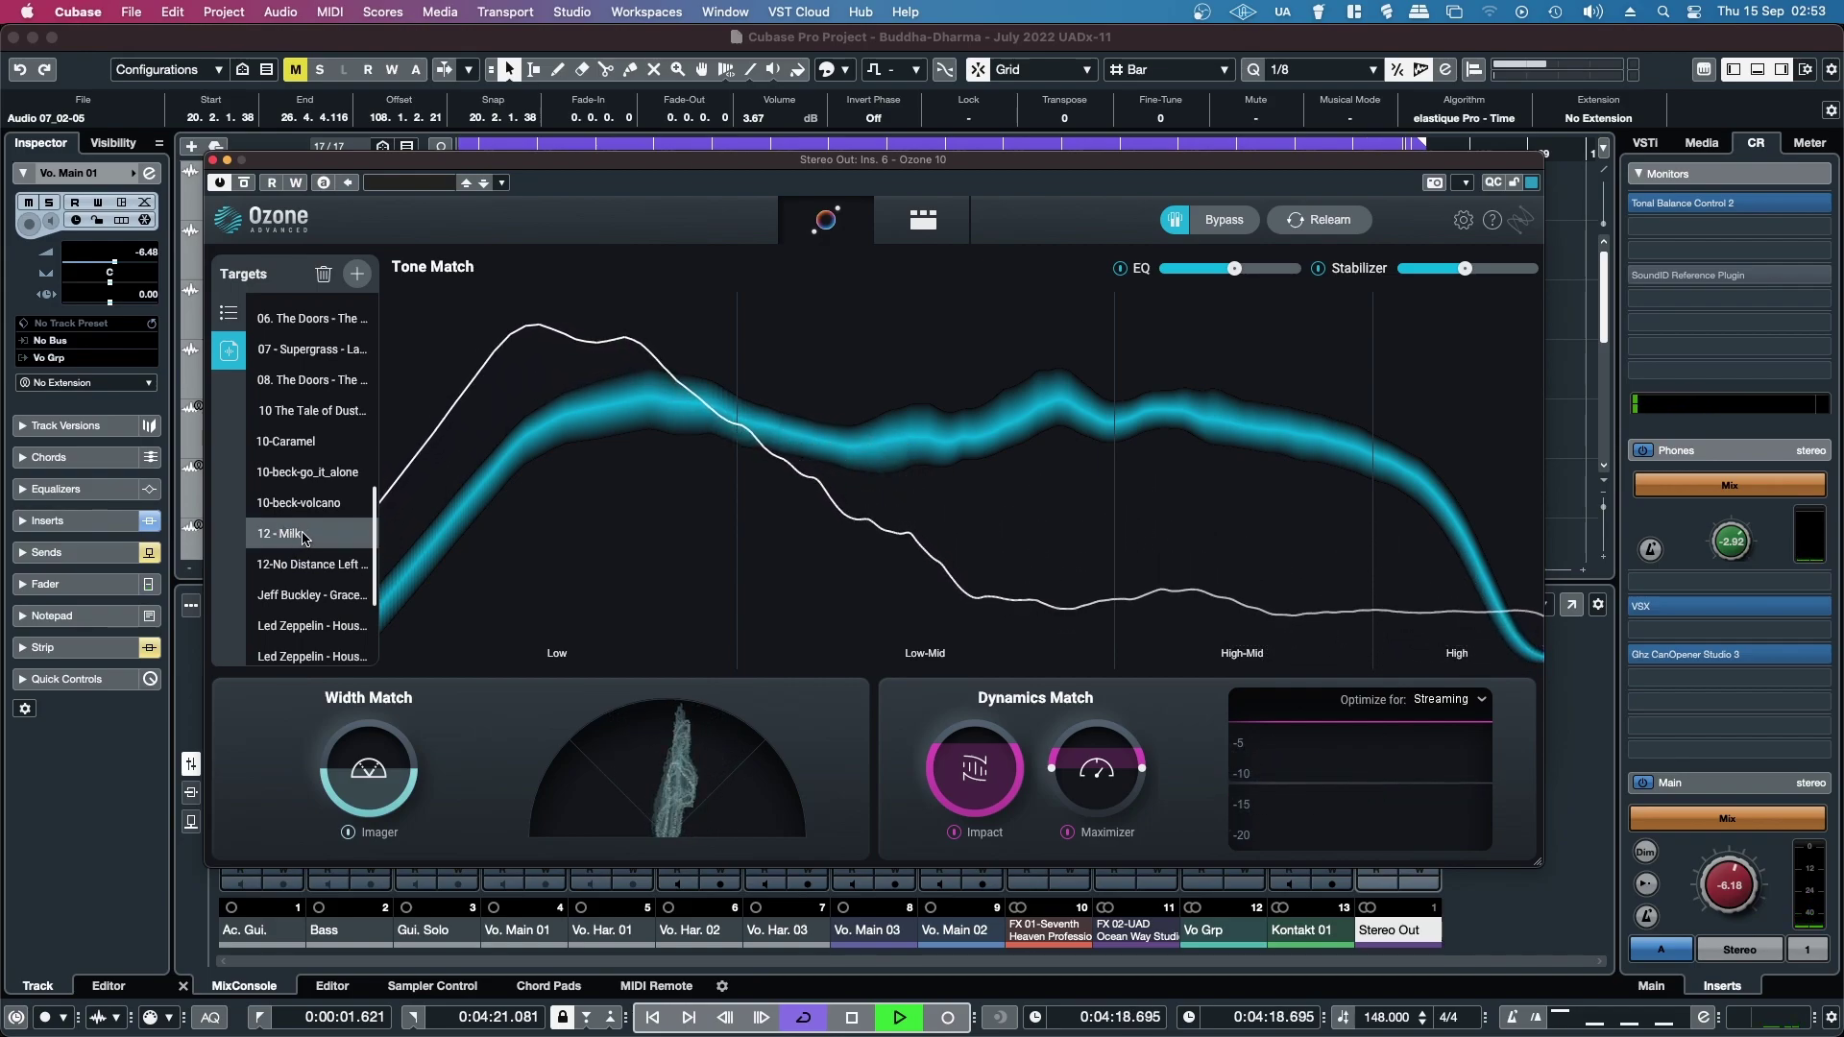
pyautogui.moveTo(668, 165); pyautogui.dragTo(662, 213)
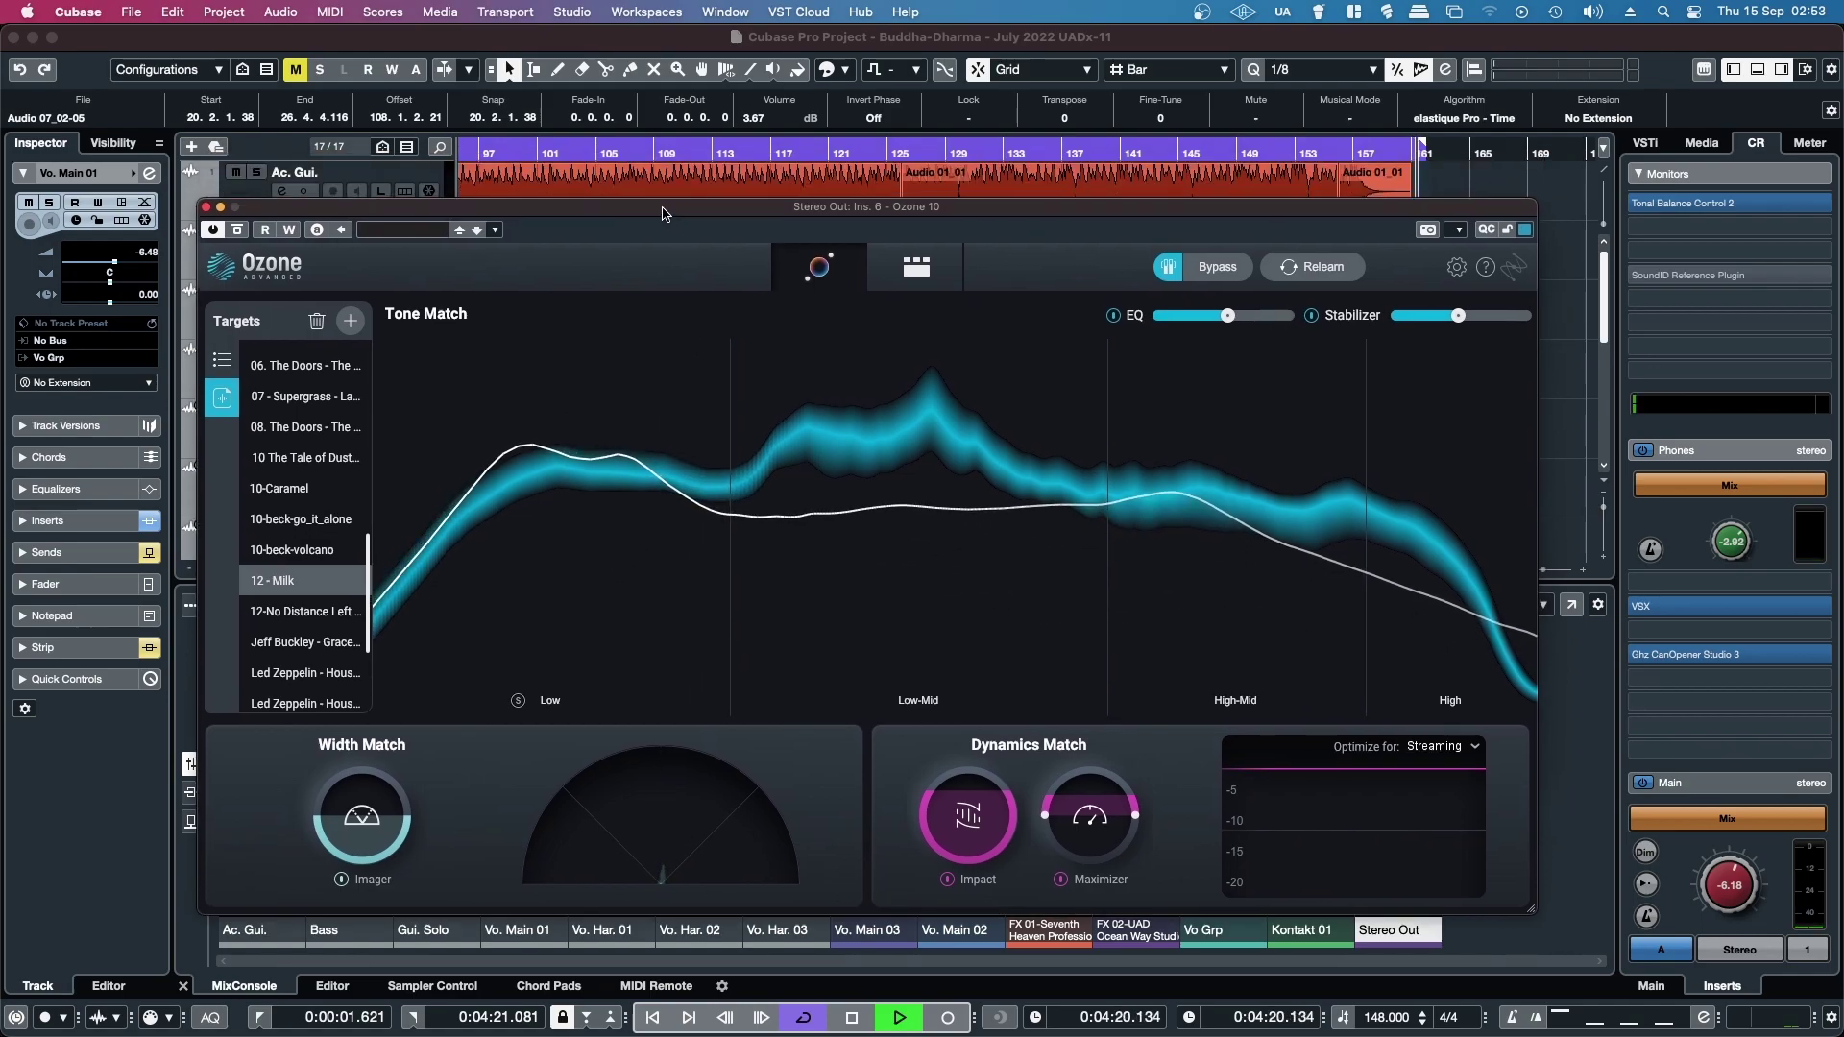
pyautogui.click(622, 152)
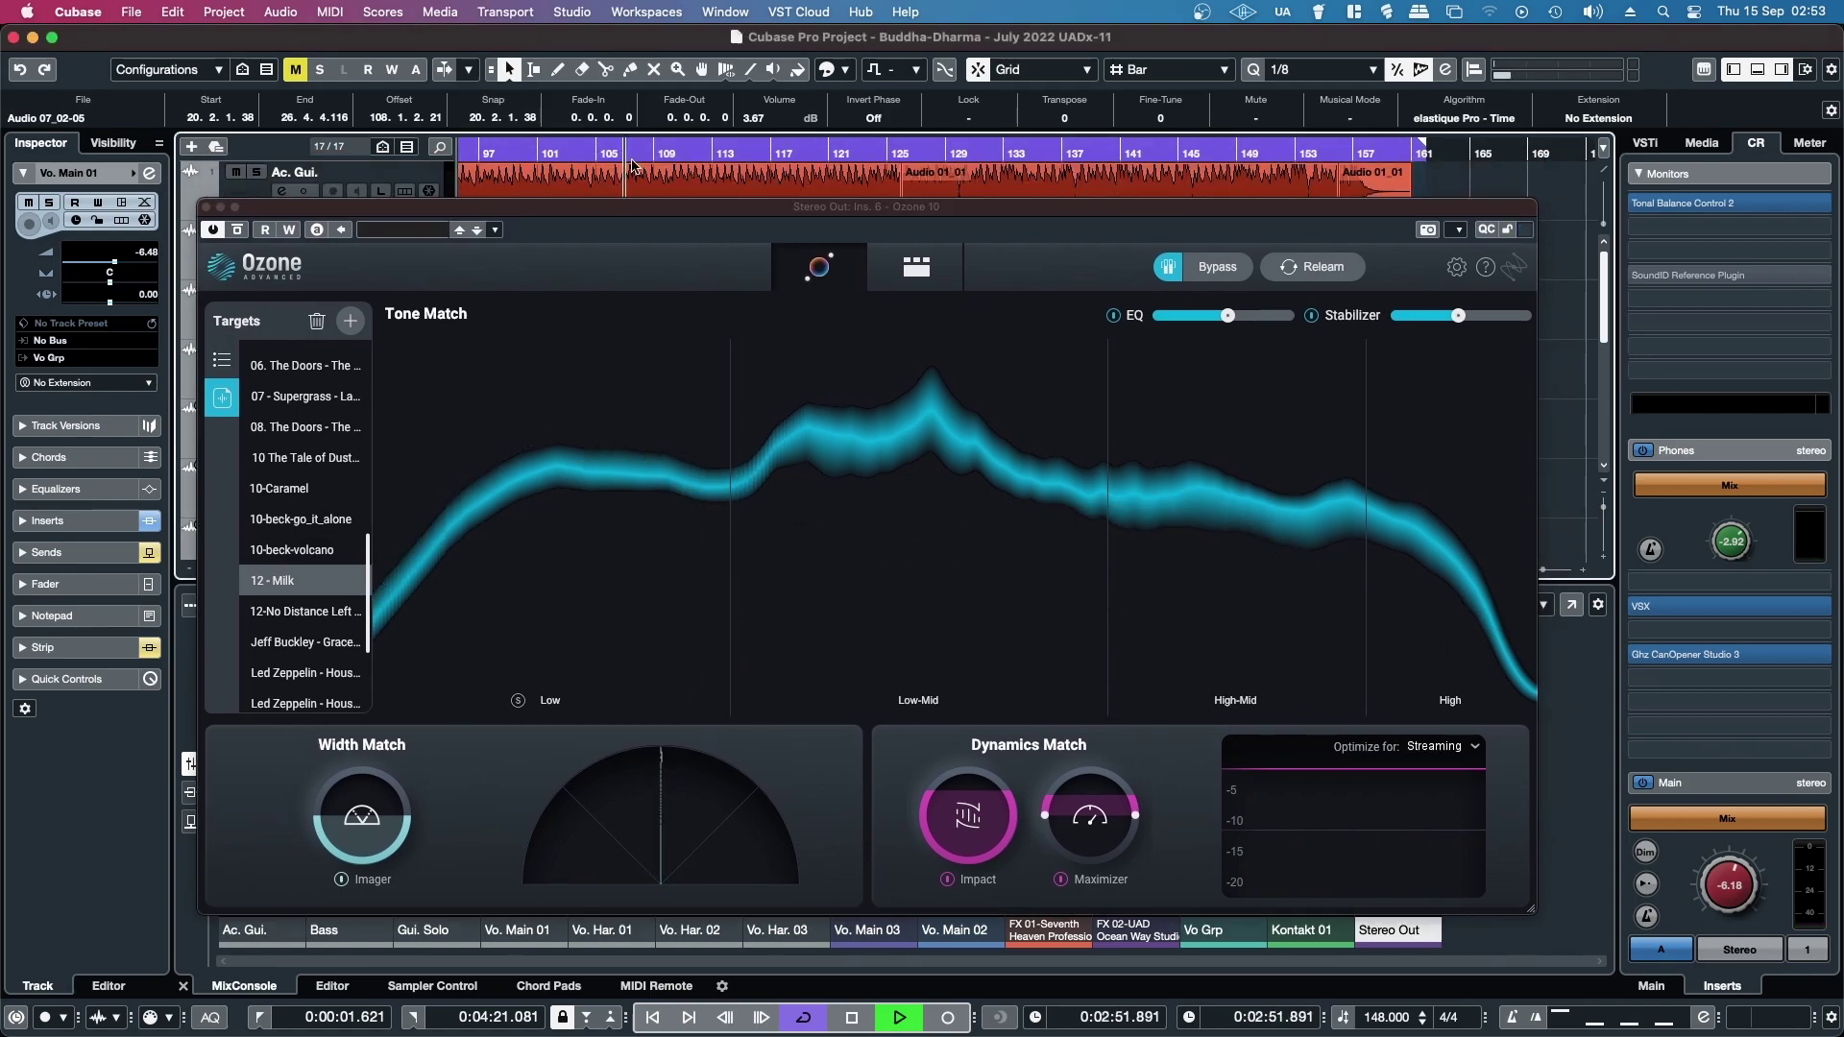
pyautogui.click(1214, 272)
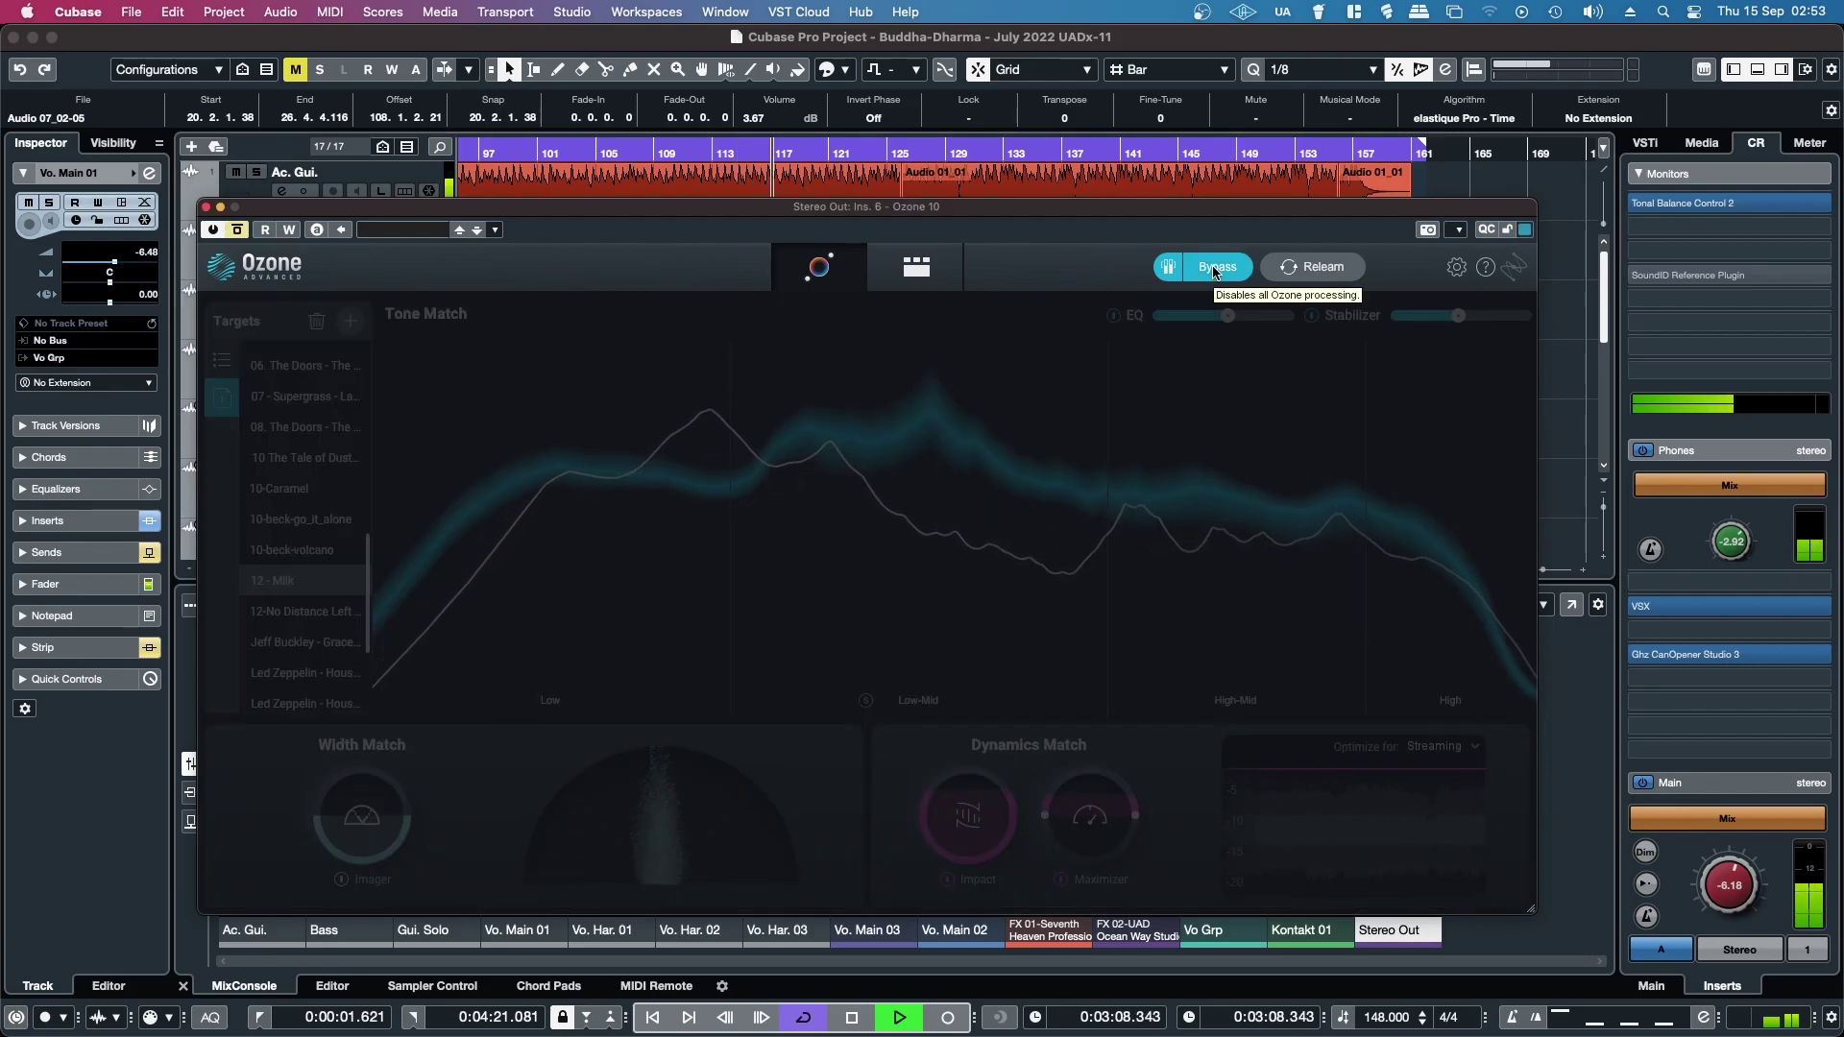
pyautogui.click(1214, 272)
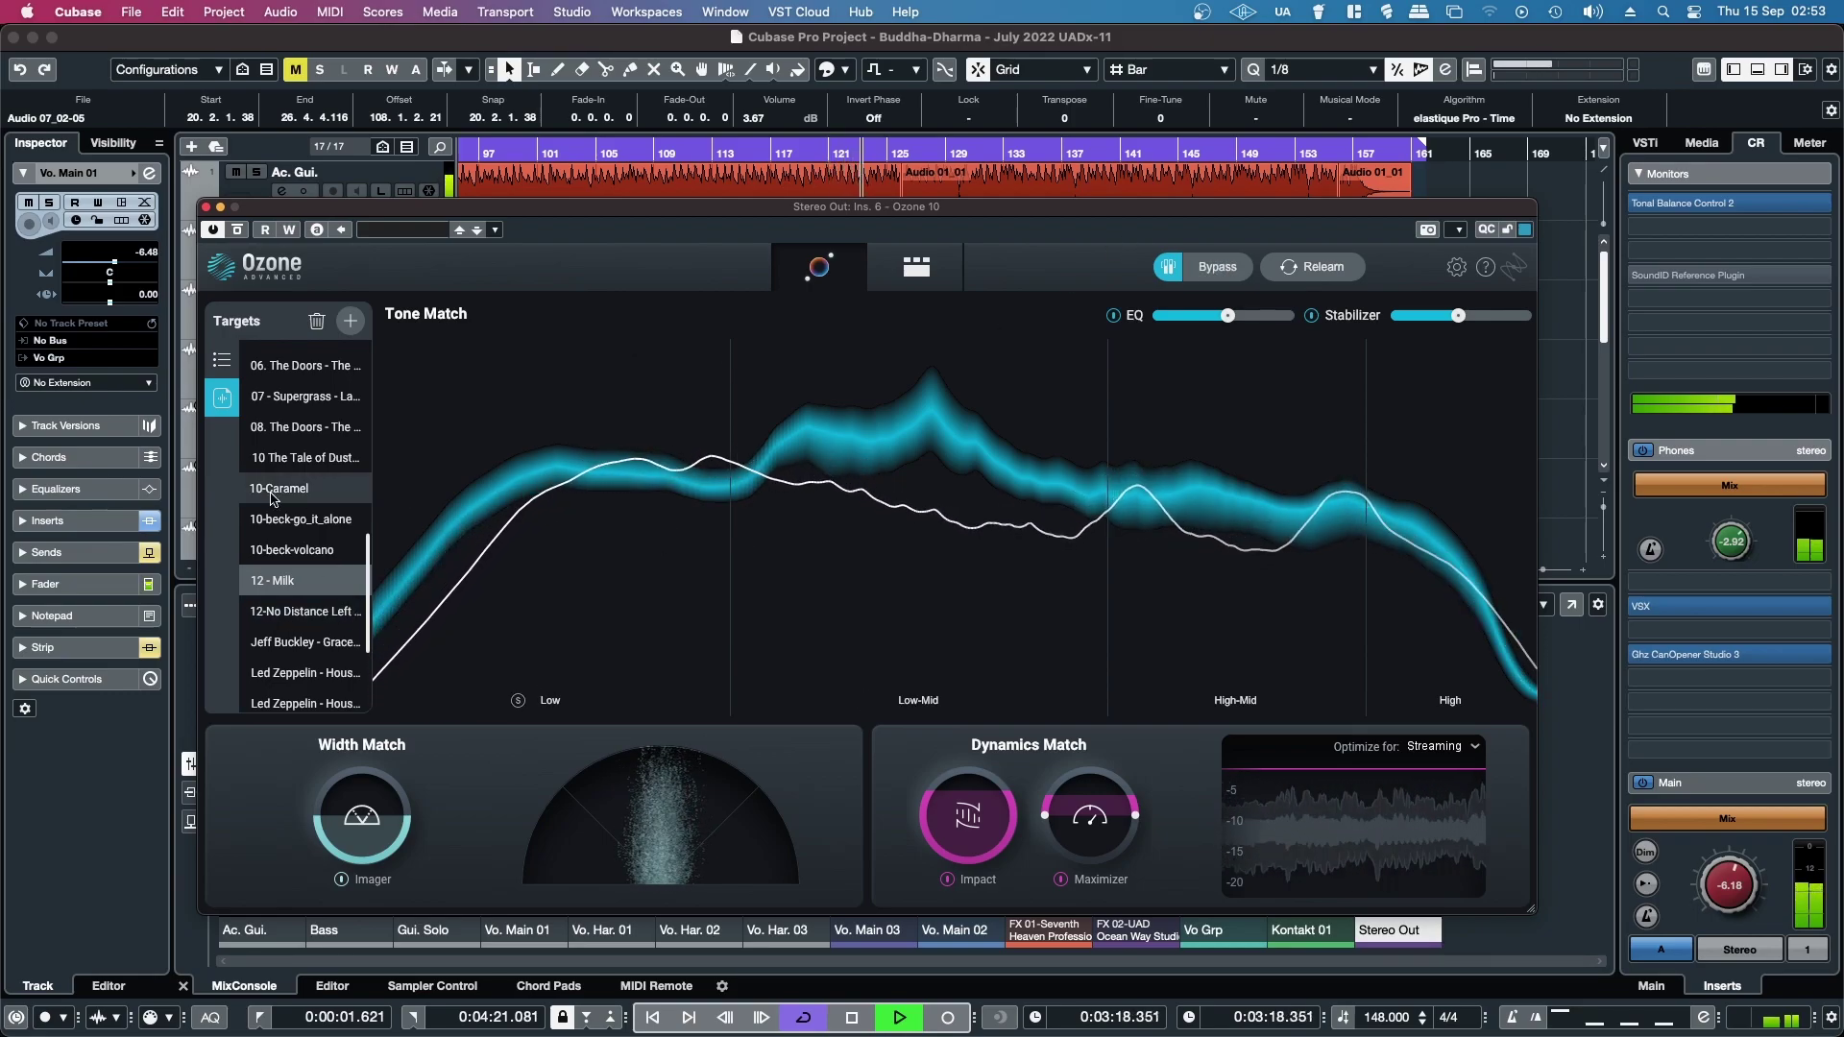
# Tone-match to the Led Zeppelin Rain Song reference and A/B it with Bypass
pyautogui.scroll(-3, 327, 567)
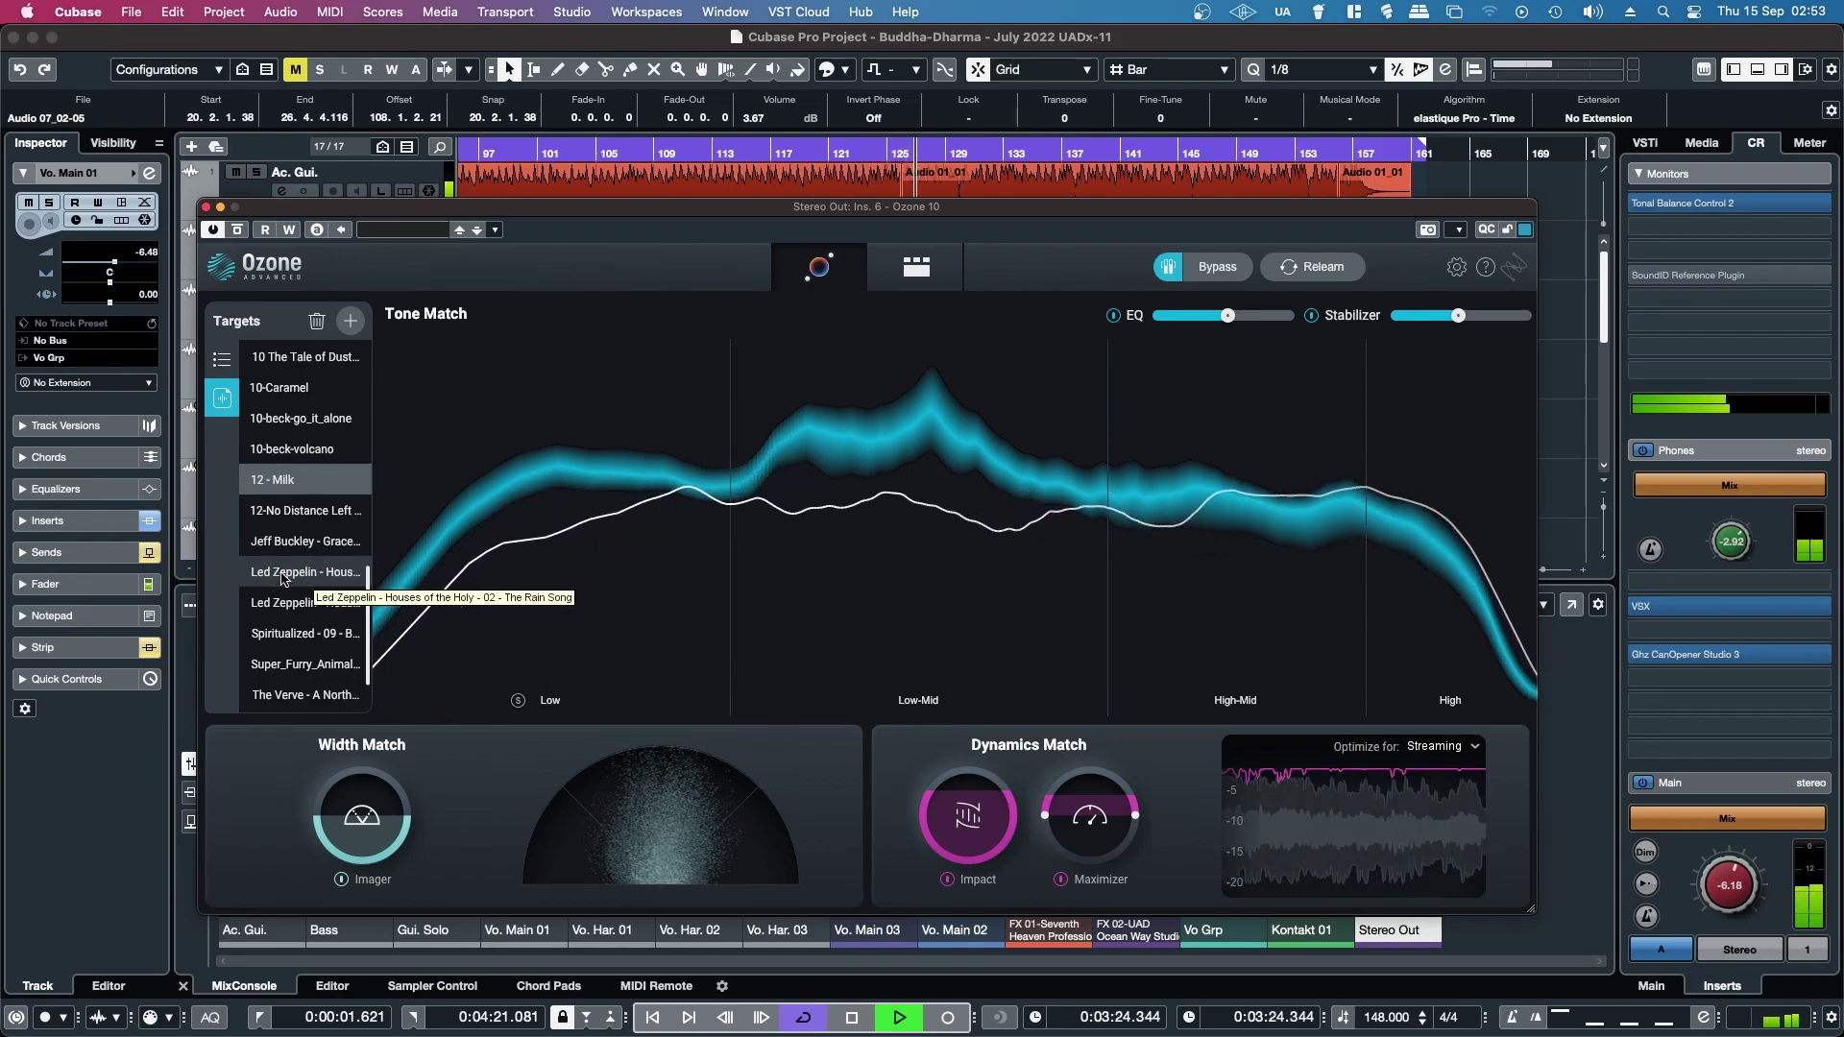
pyautogui.click(284, 574)
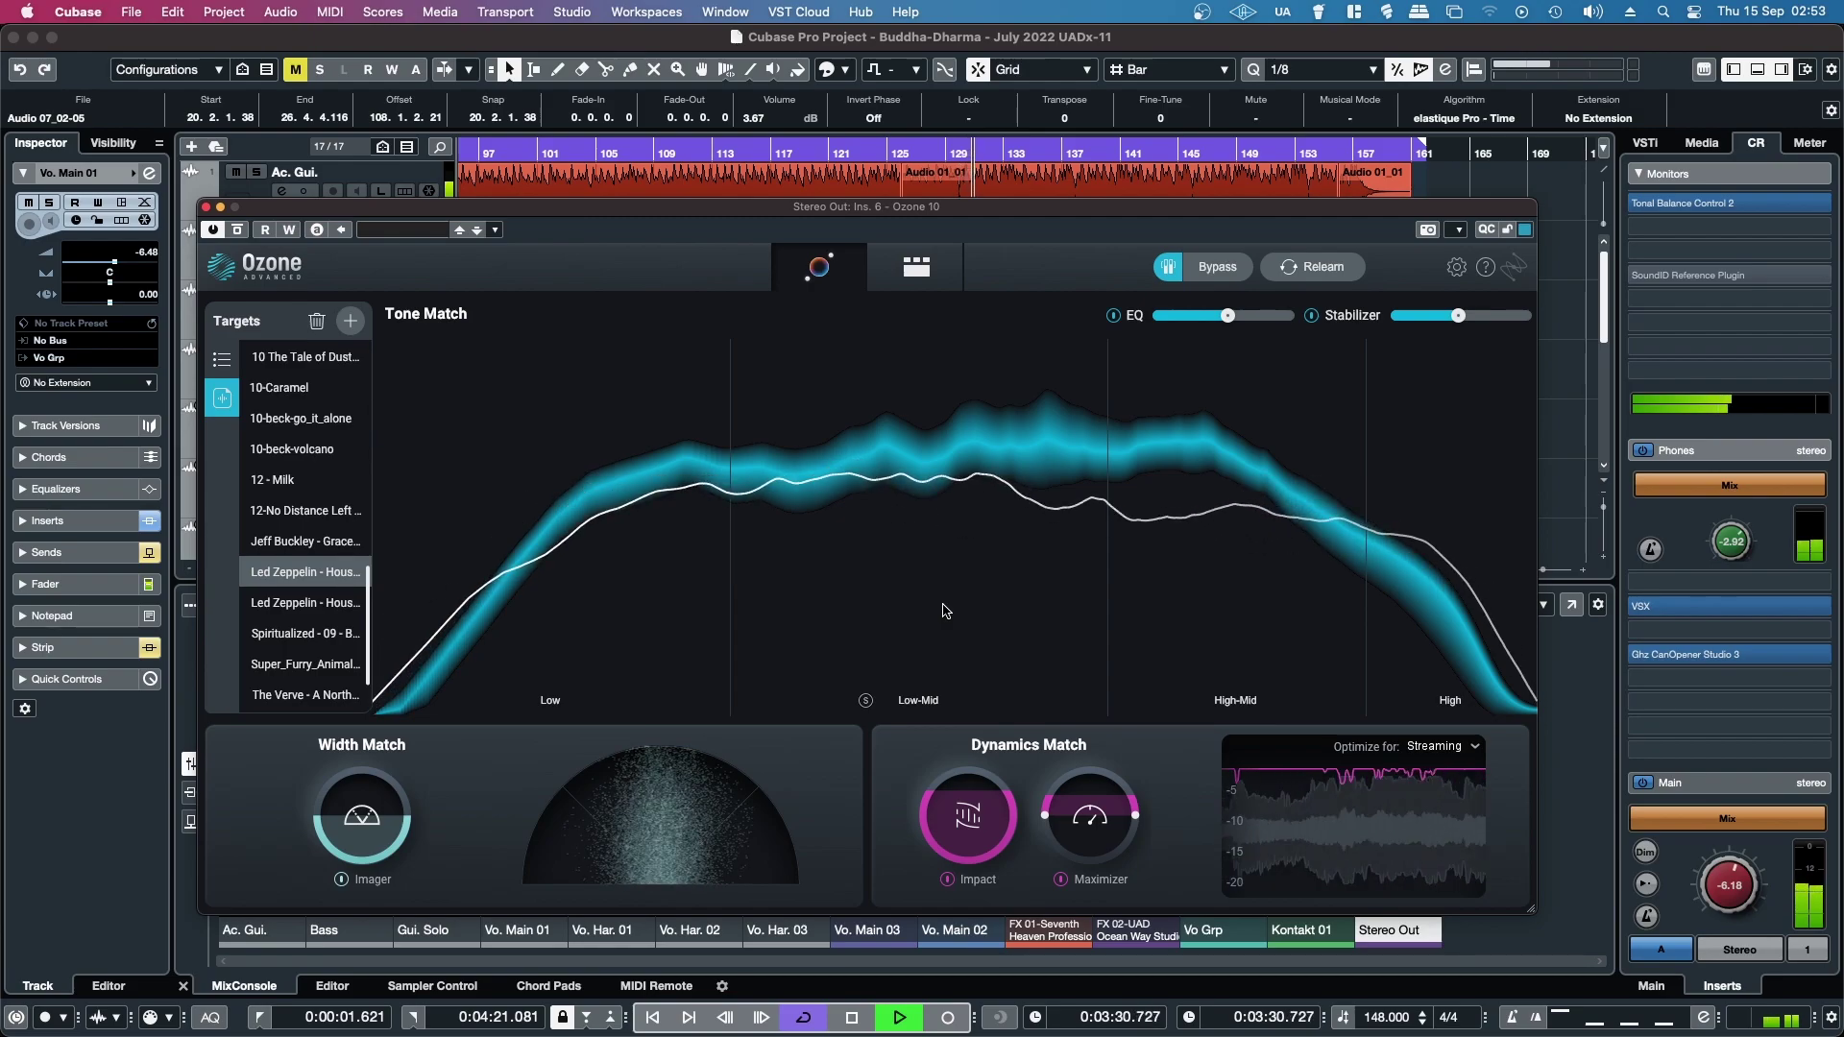
pyautogui.click(1213, 272)
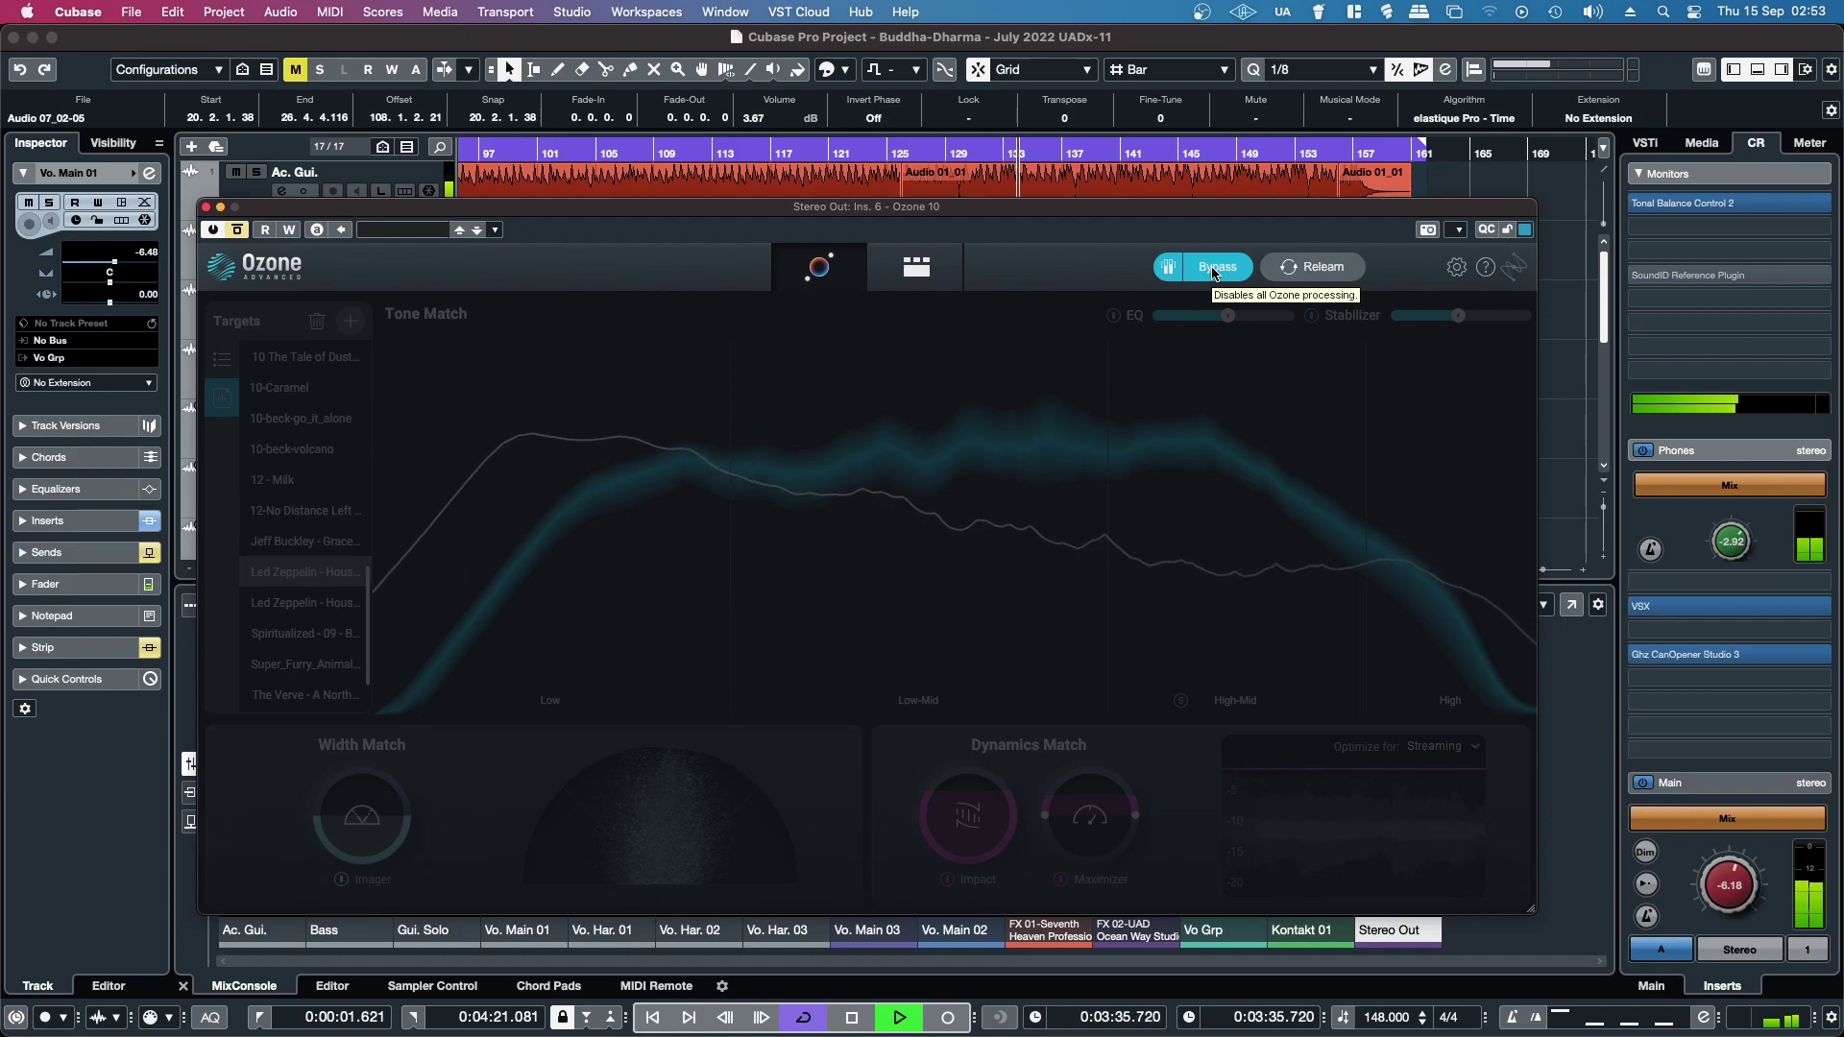
pyautogui.click(1213, 272)
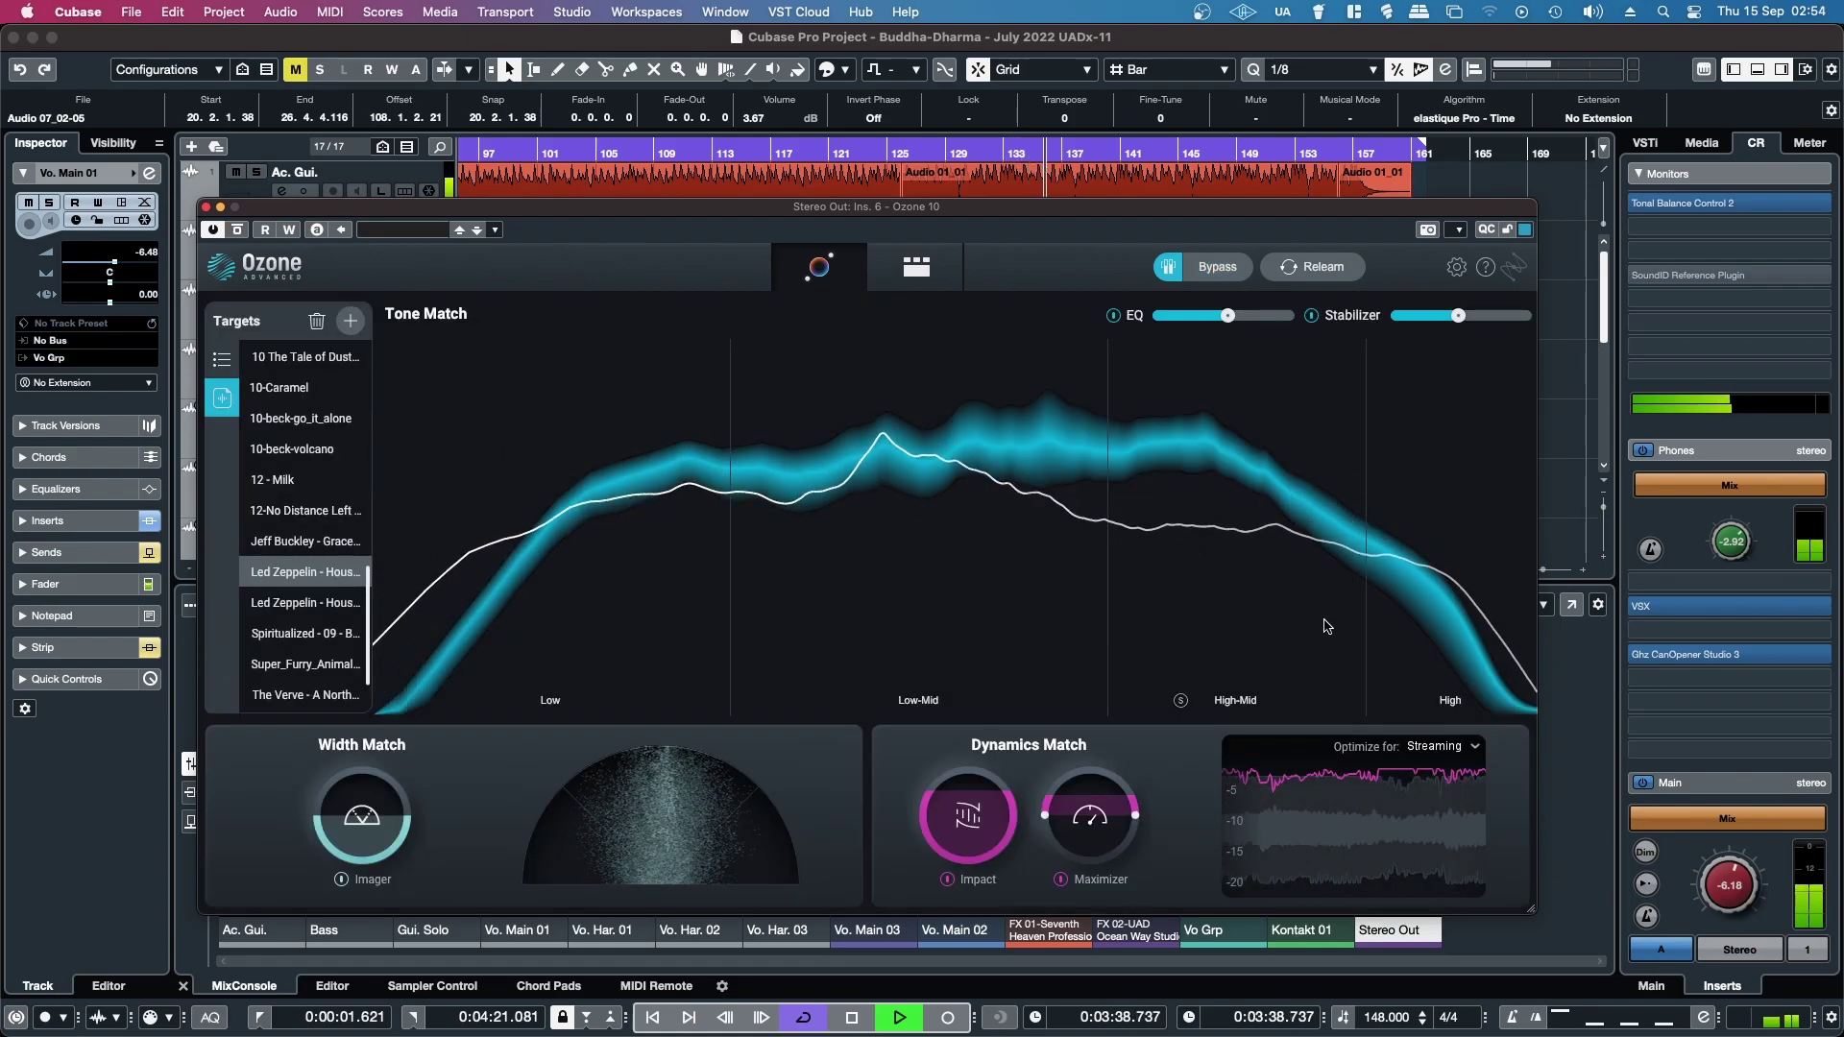
# Look over the Maximizer and Equalizer 1 module settings in the module chain
pyautogui.click(916, 266)
pyautogui.click(963, 341)
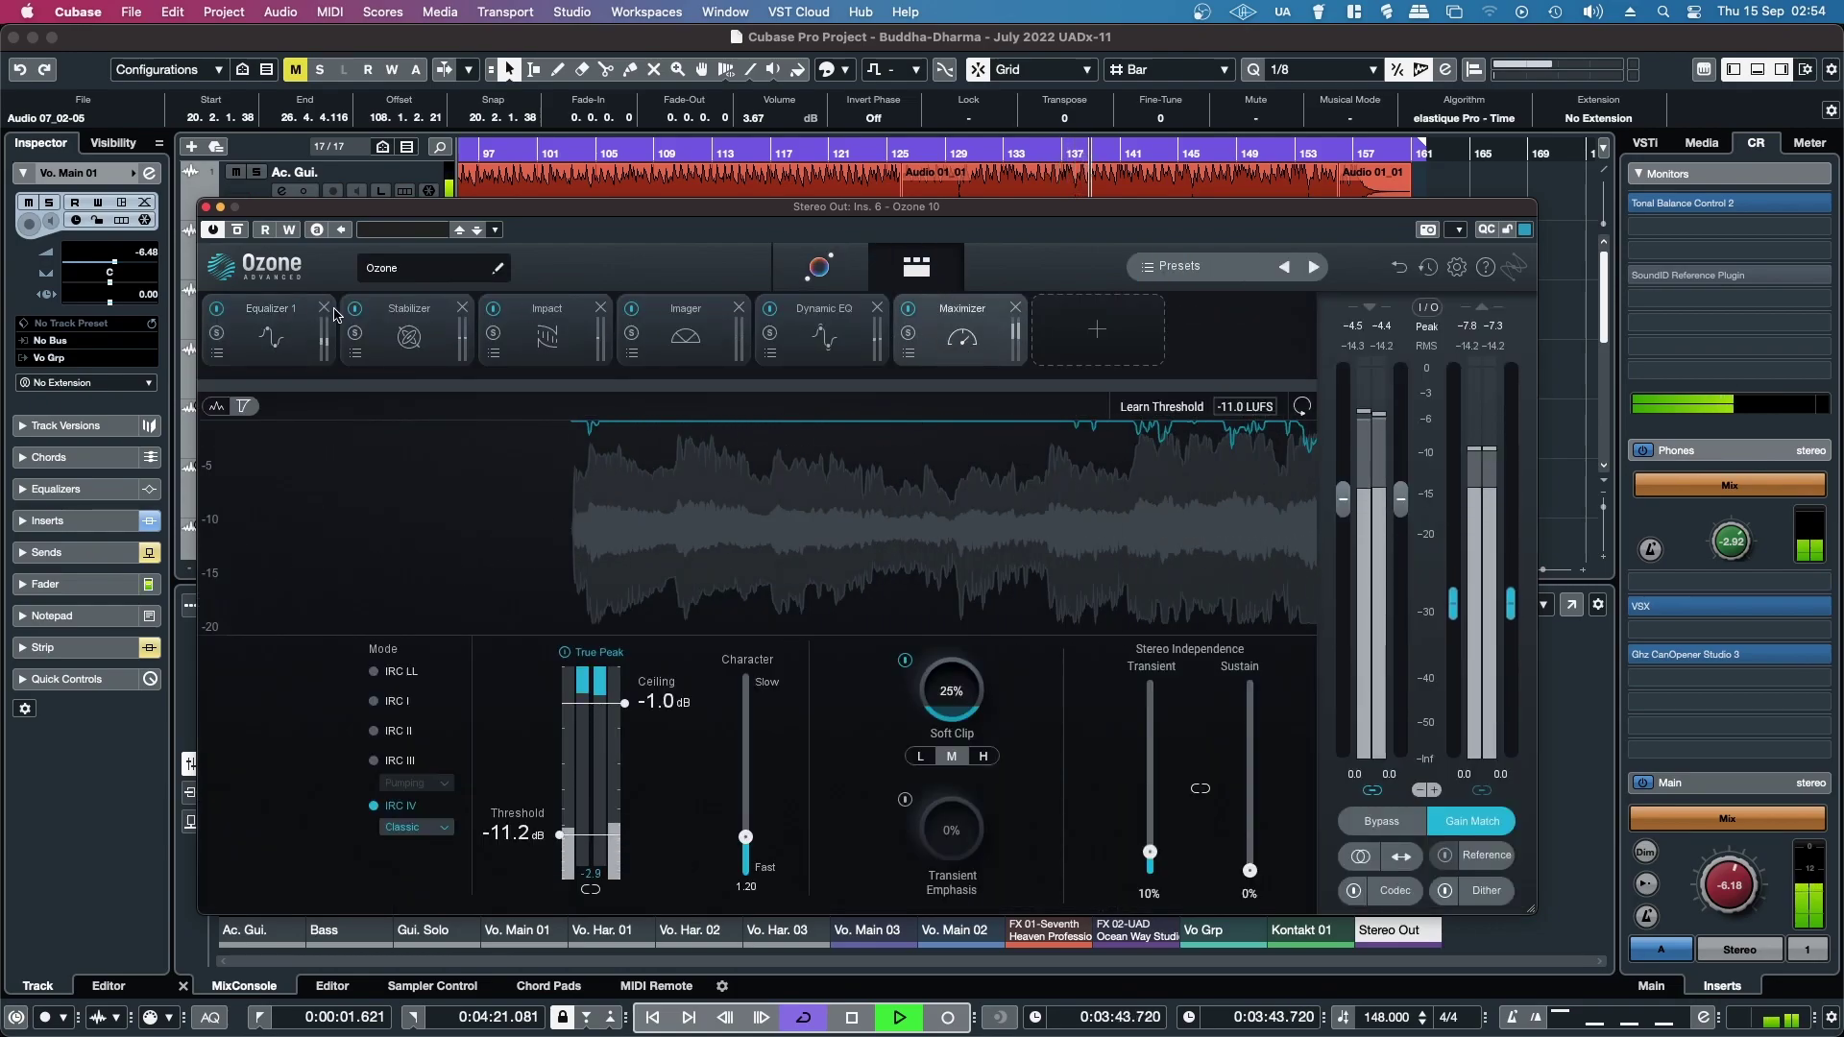
pyautogui.click(275, 329)
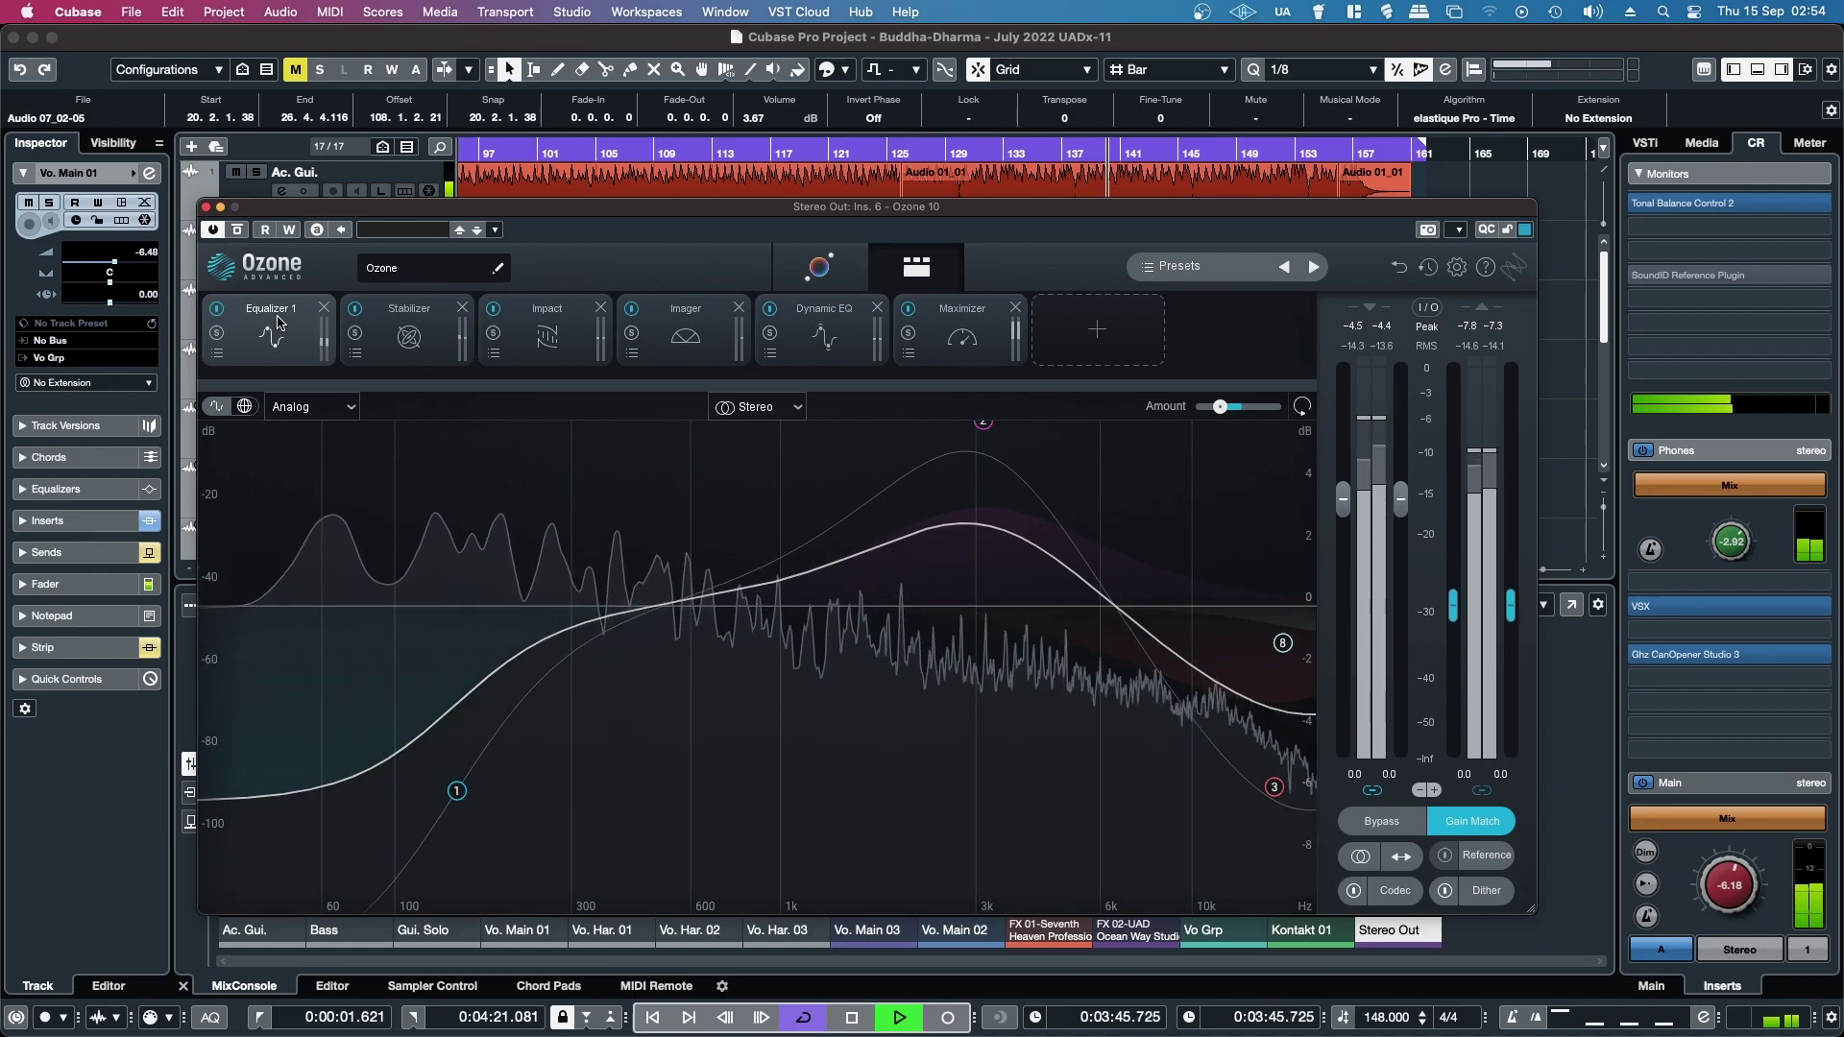
# Tone-match to the Doors' People Are Strange (05) target and A/B it with Bypass
pyautogui.click(811, 273)
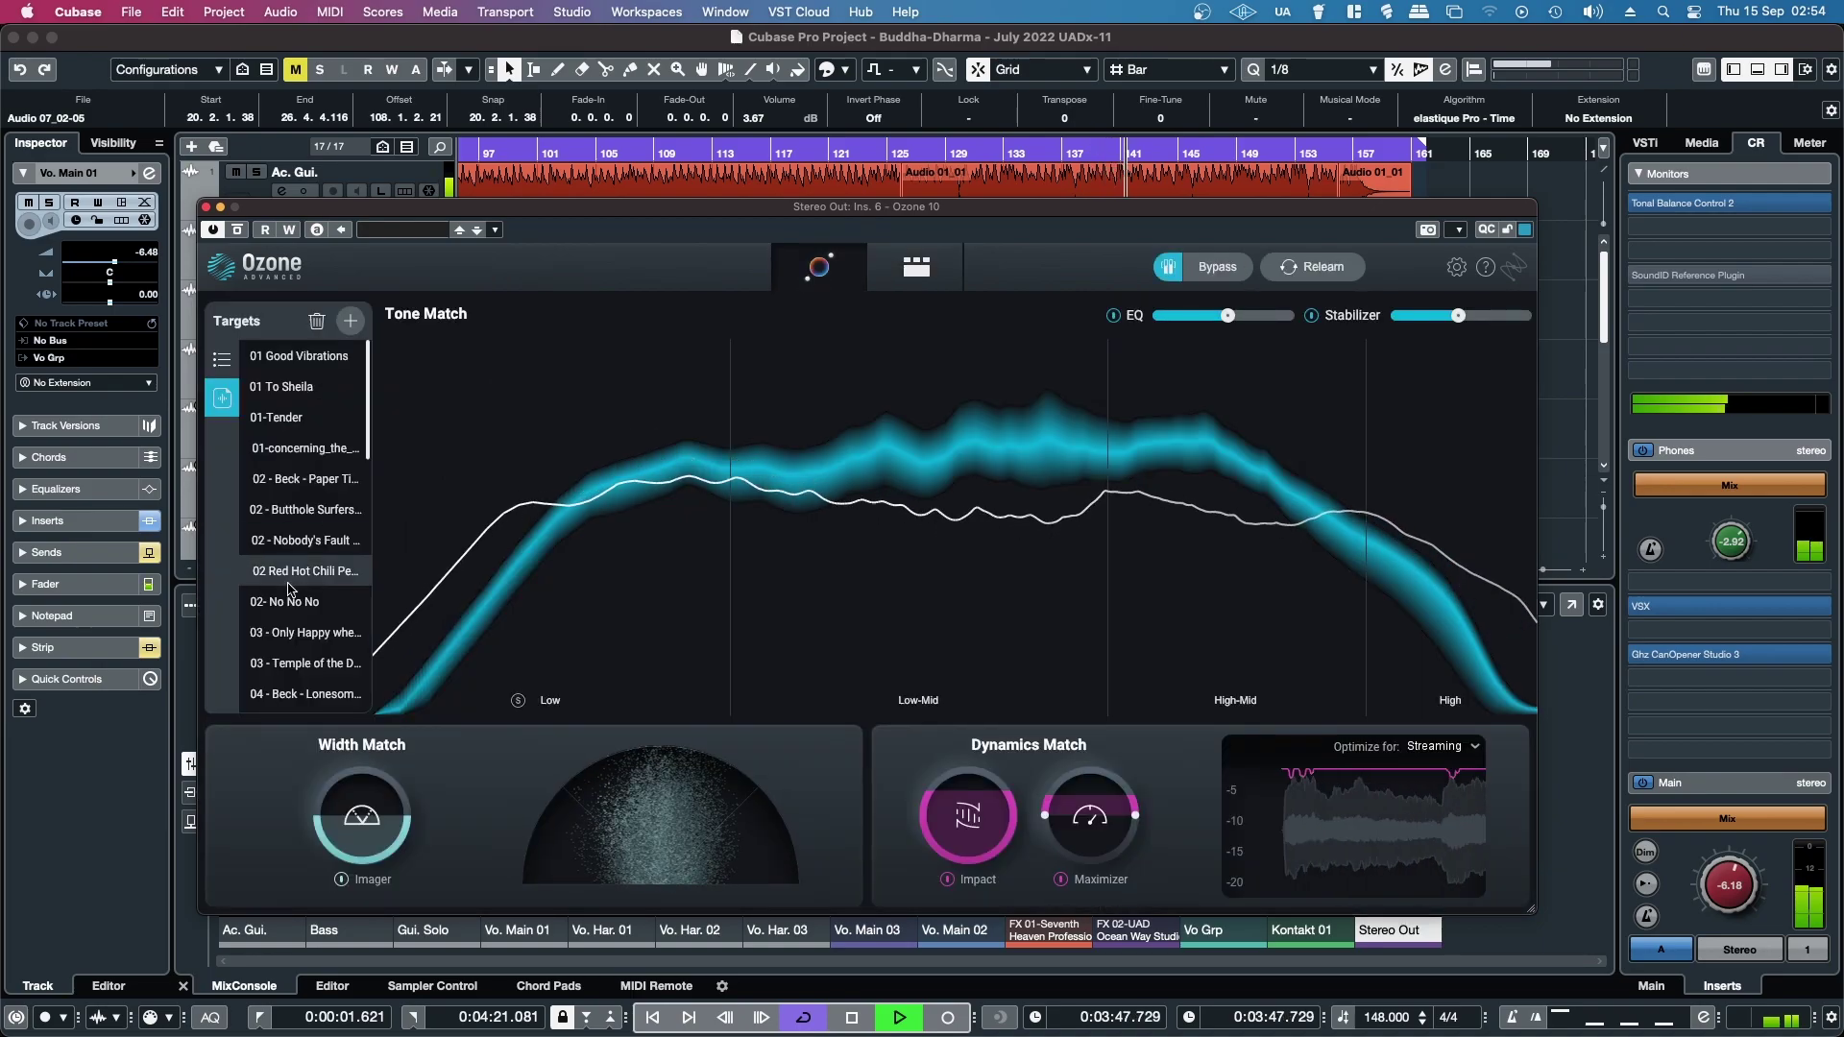
pyautogui.scroll(-5, 304, 597)
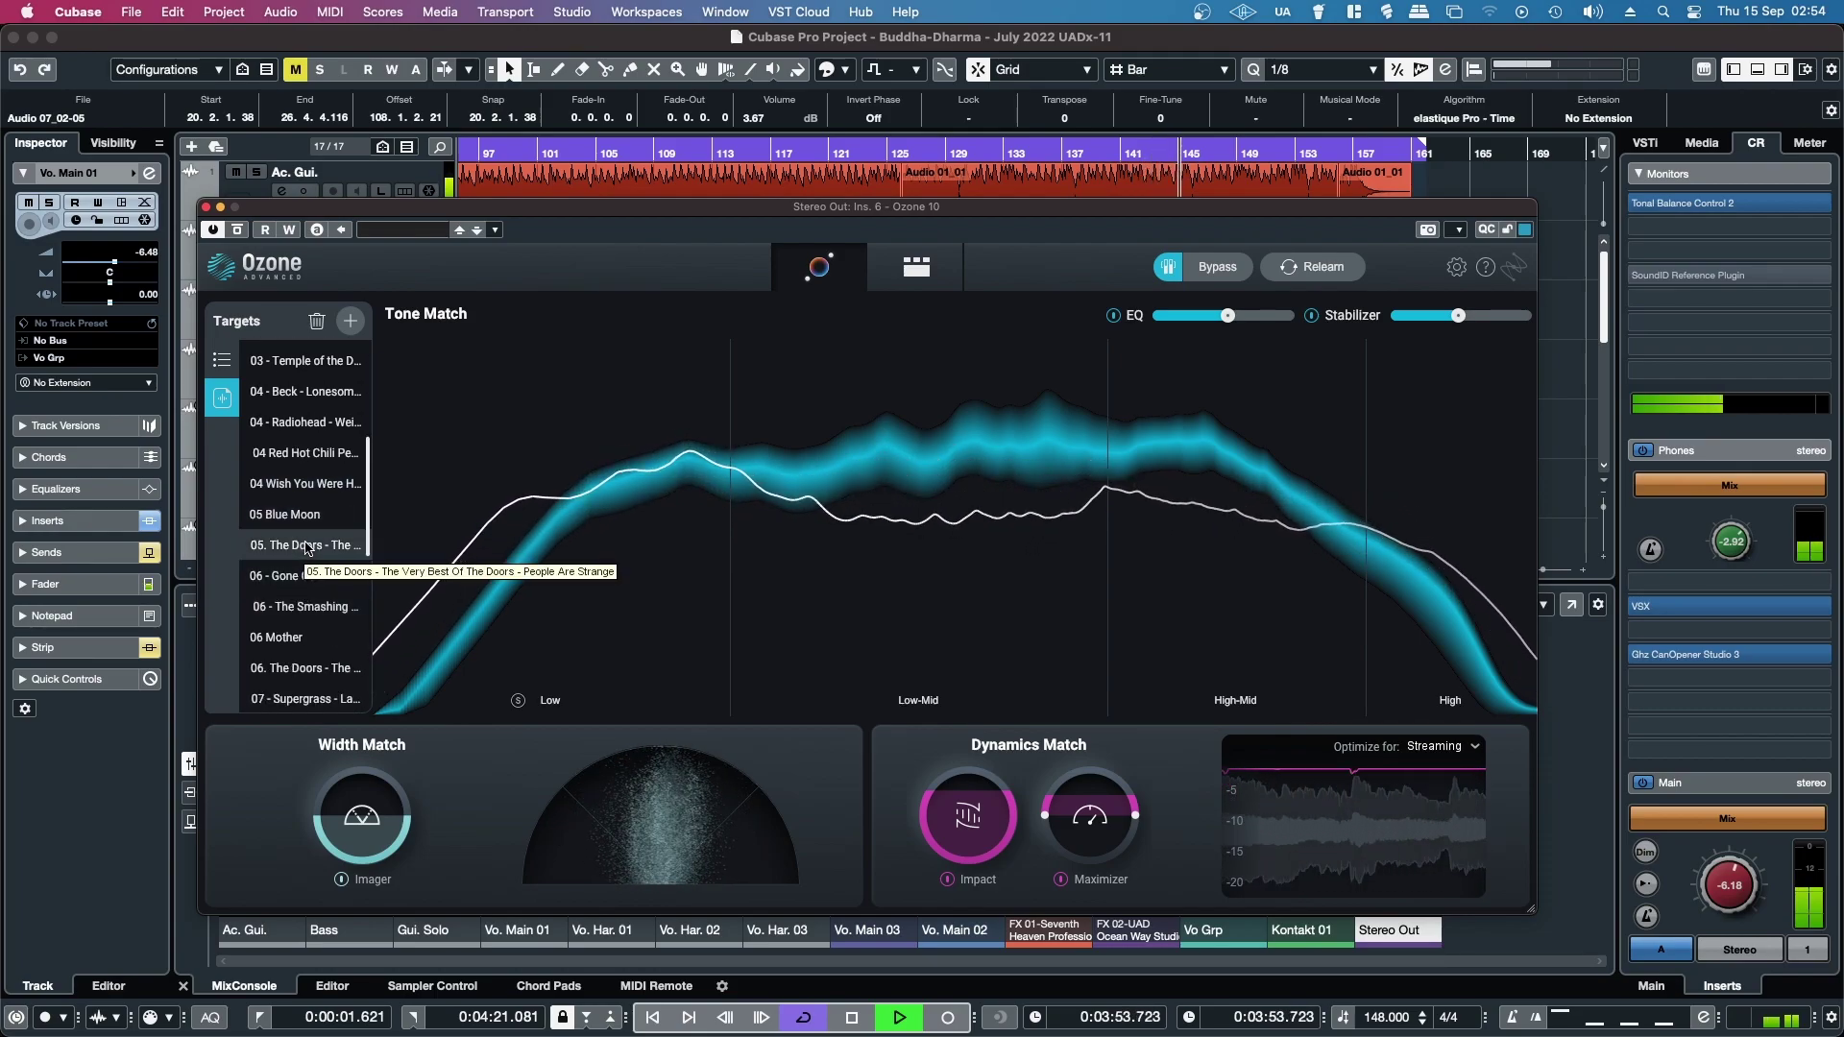
pyautogui.click(304, 549)
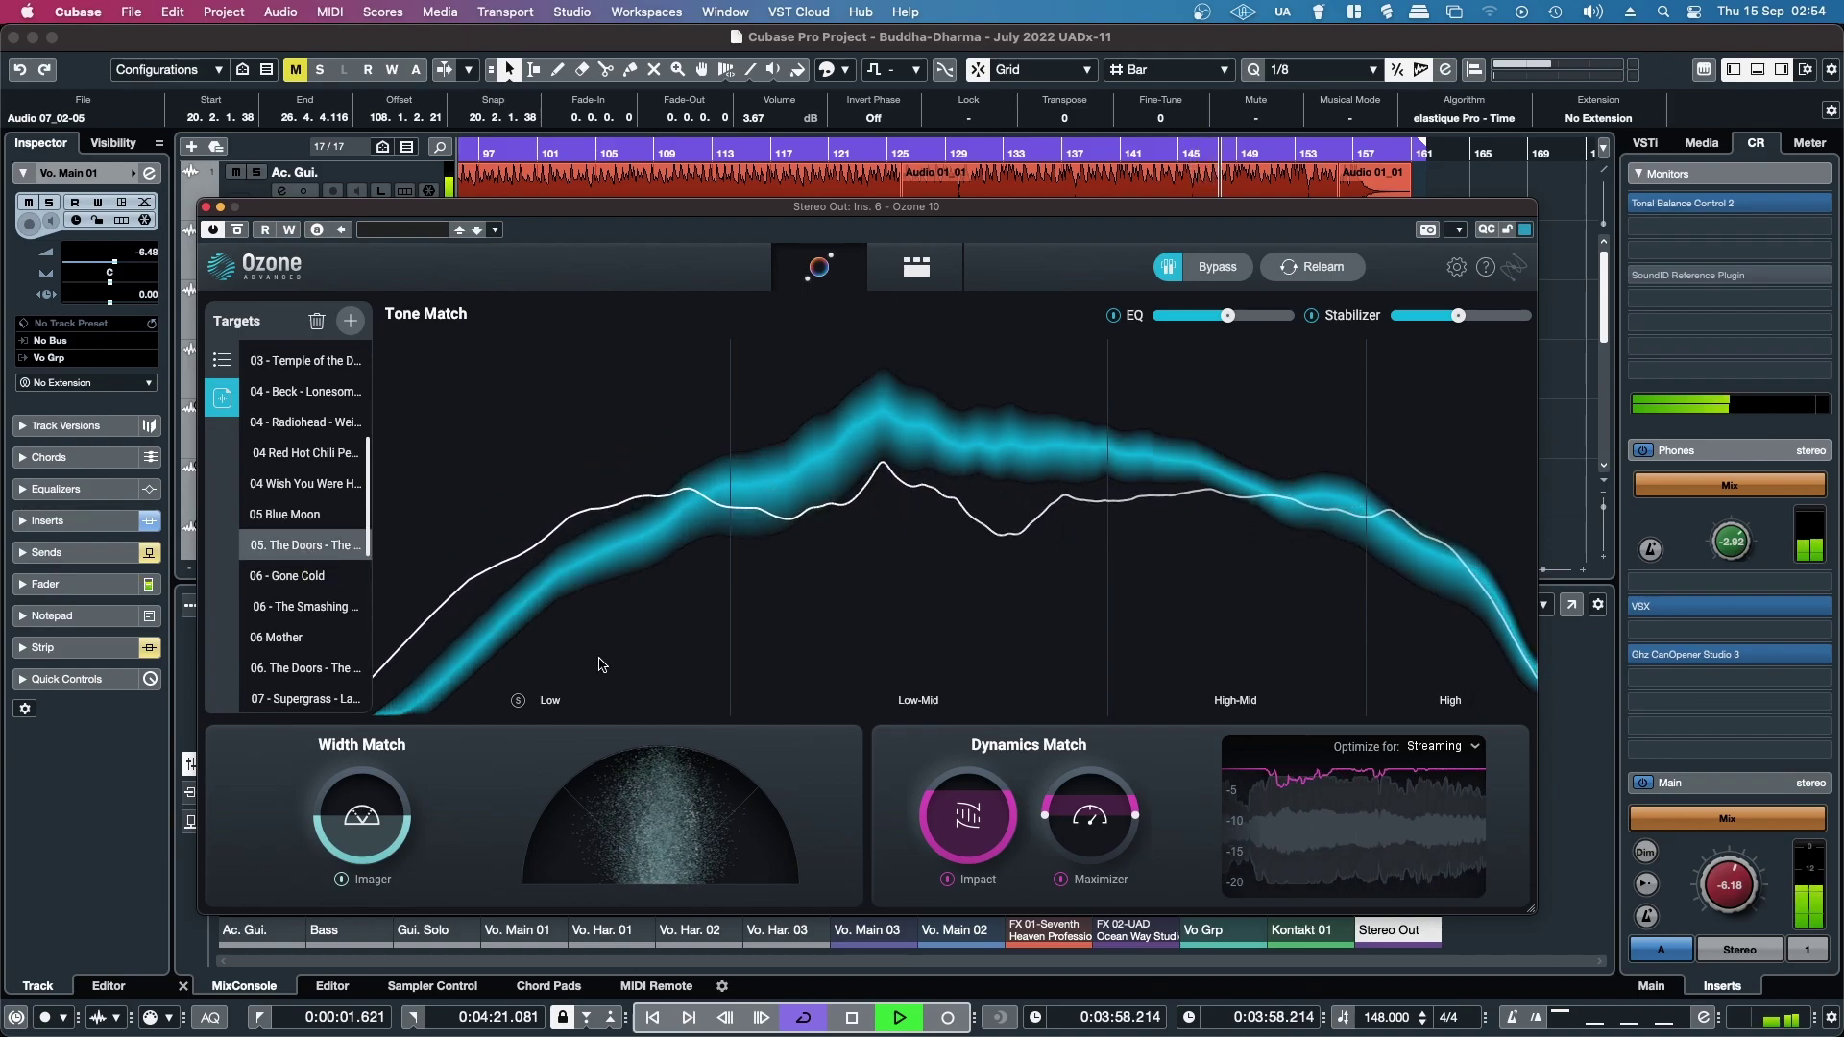
pyautogui.click(1237, 273)
pyautogui.click(1236, 273)
pyautogui.click(1236, 273)
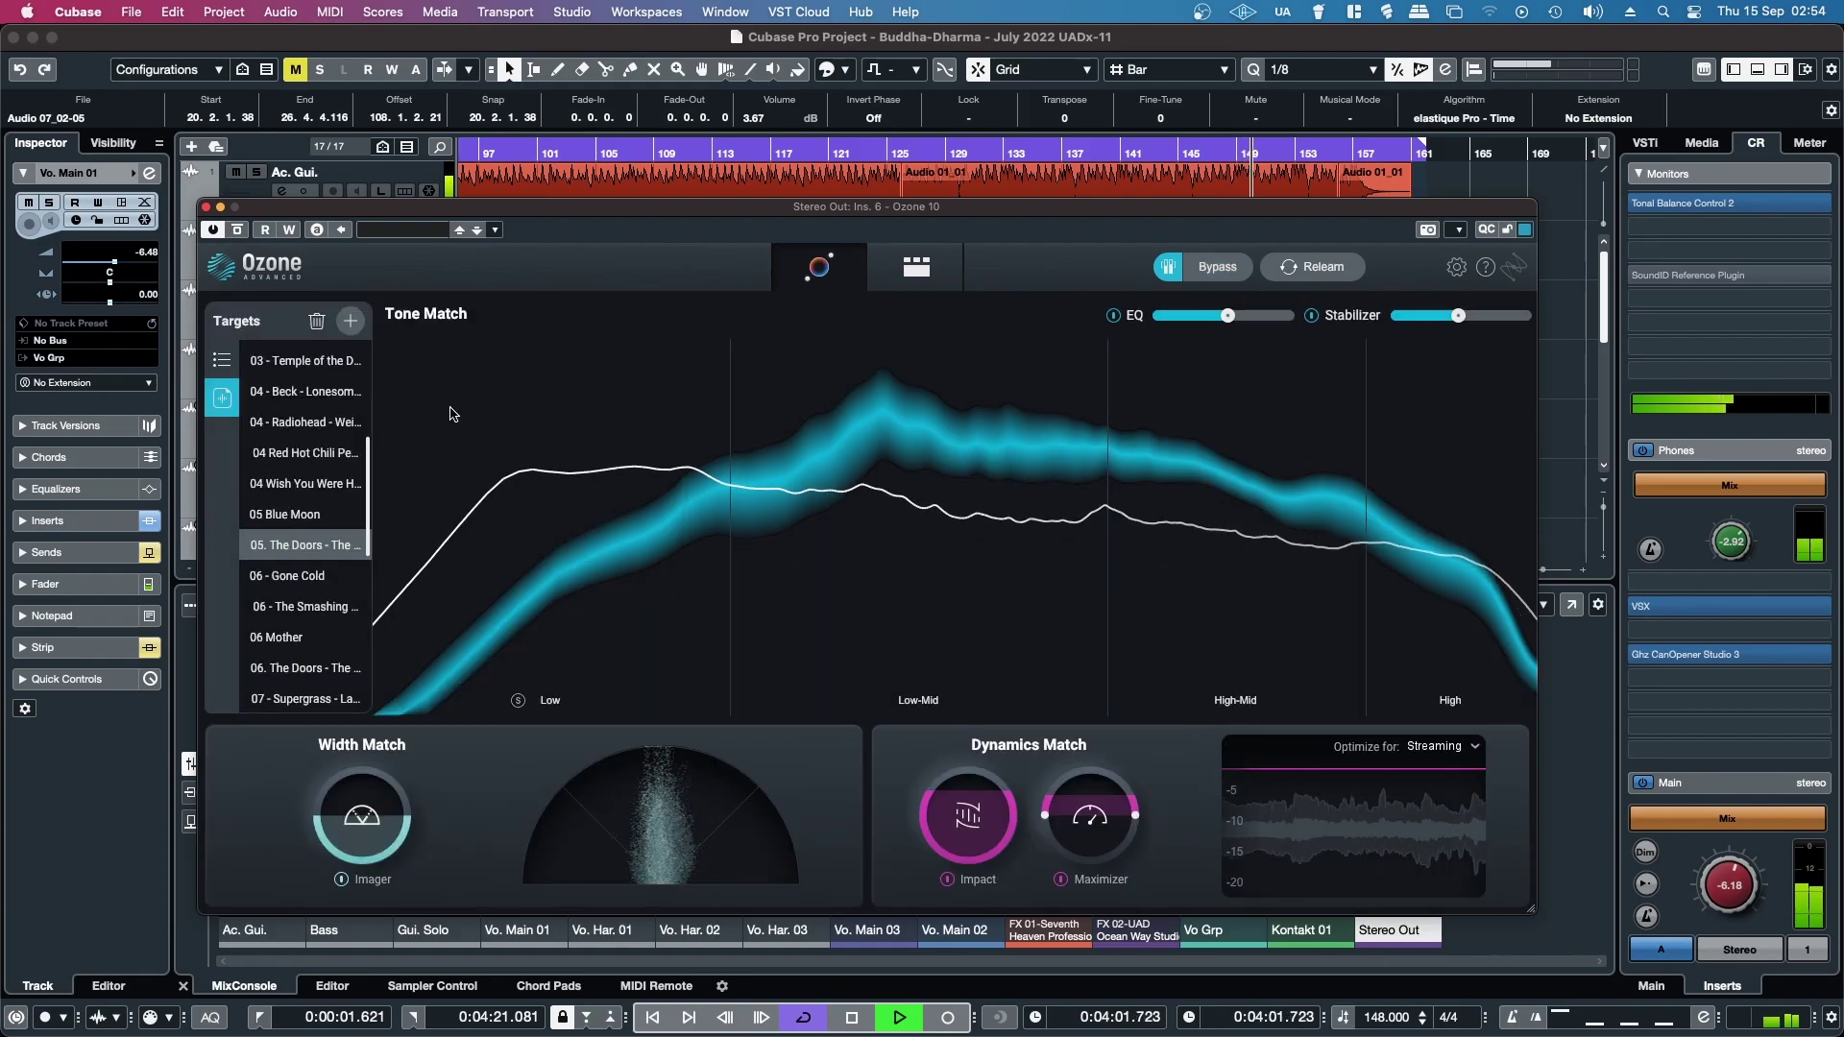
# Try the 06 Doors target, then settle on the 08 L.A. Woman reference
pyautogui.scroll(-1, 293, 594)
pyautogui.scroll(-3, 292, 586)
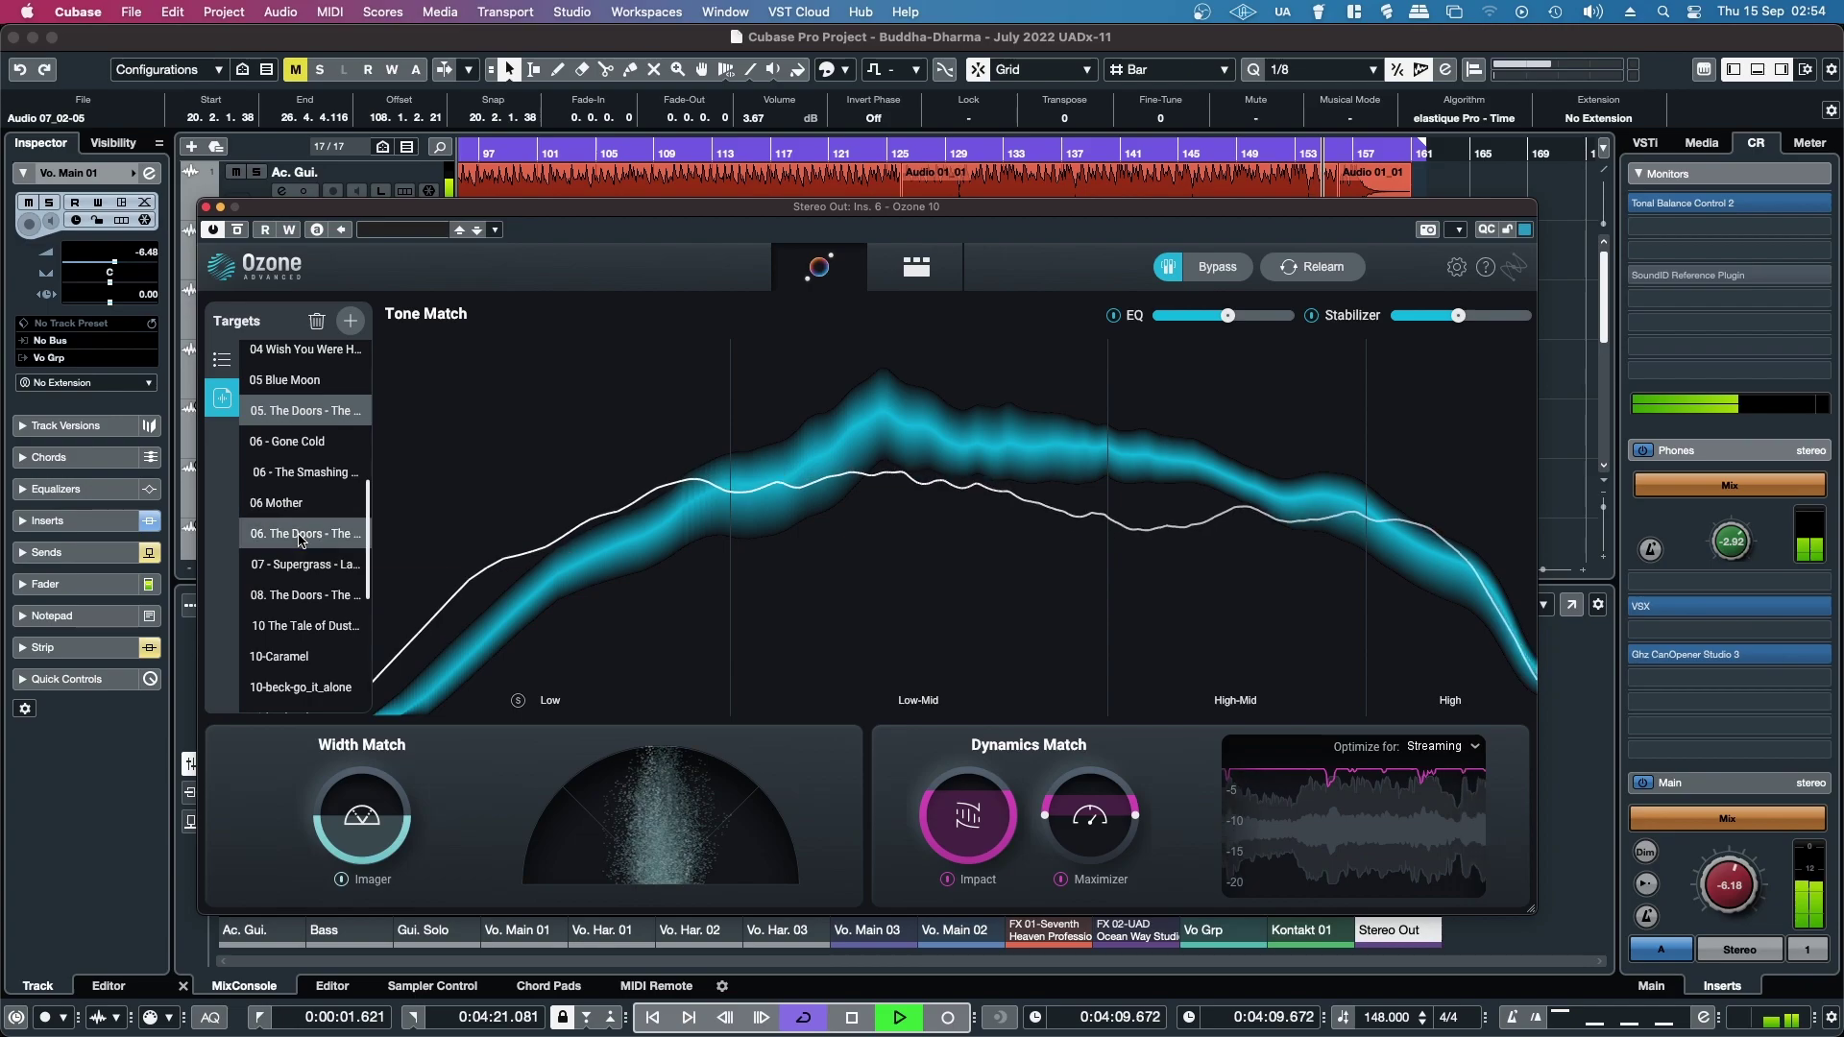
pyautogui.click(301, 534)
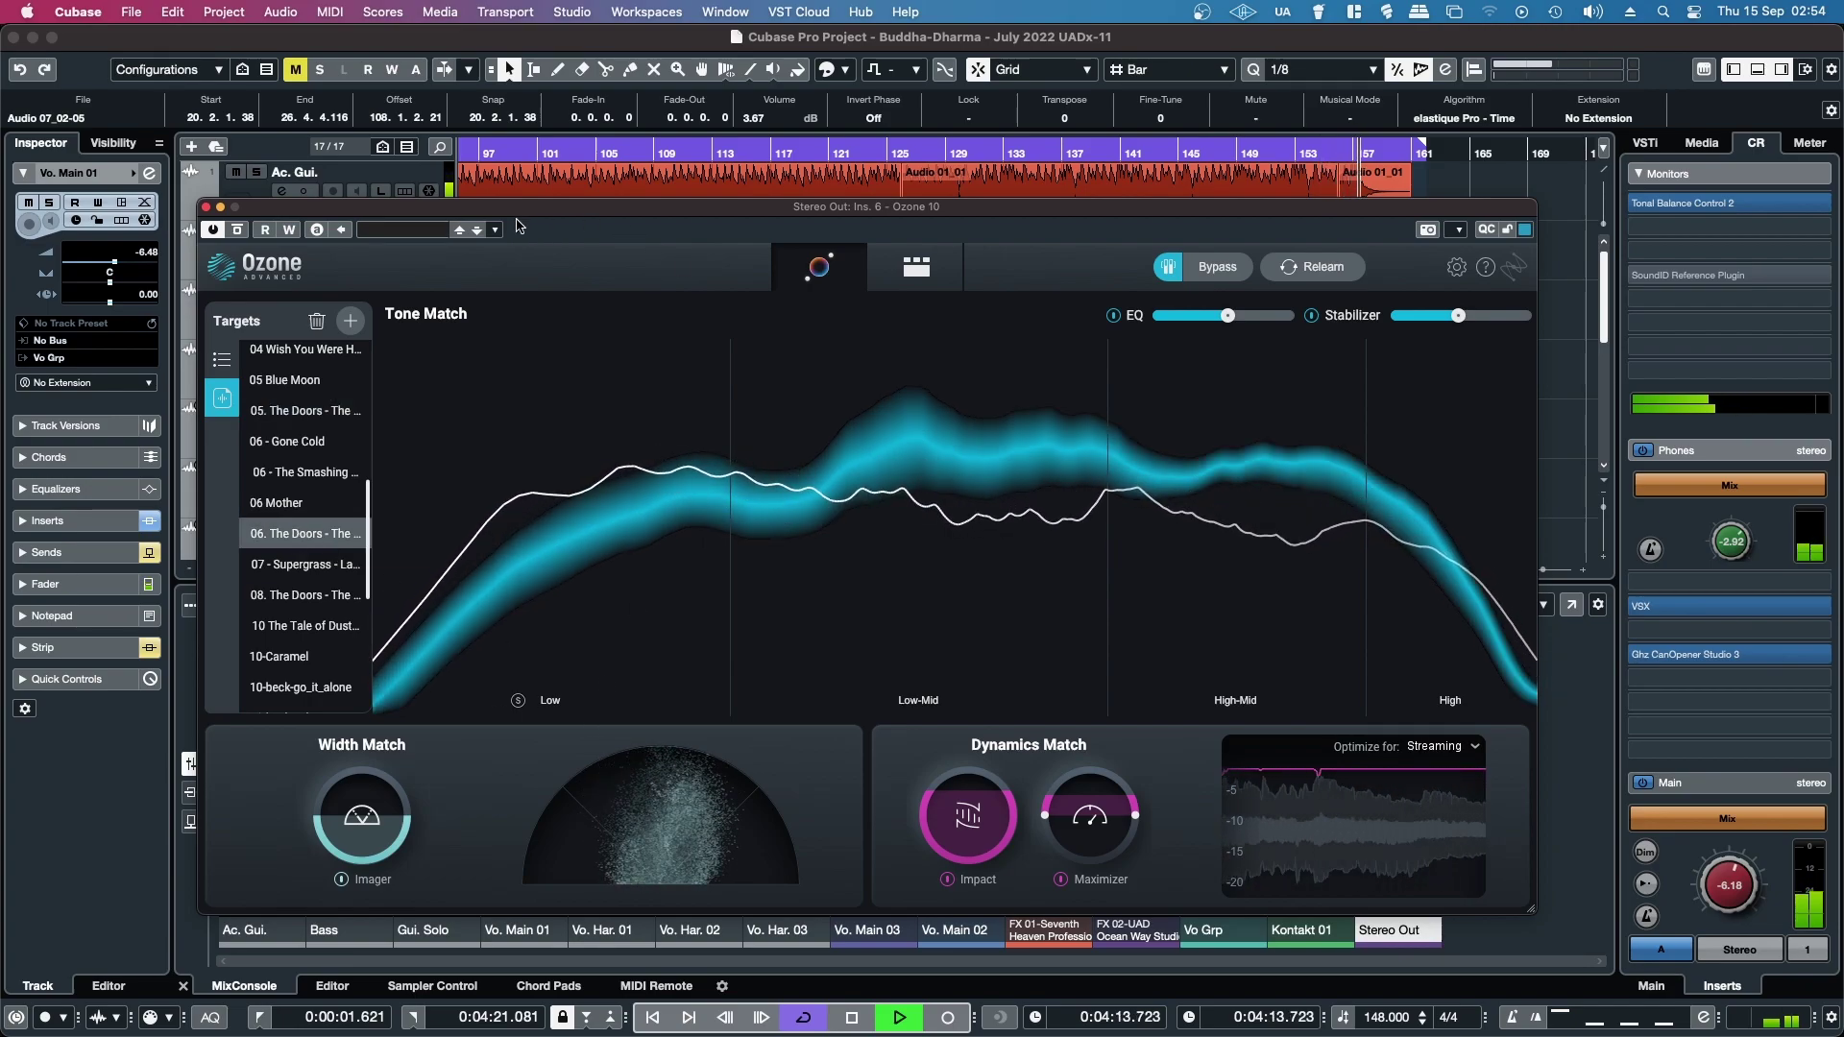
pyautogui.click(611, 150)
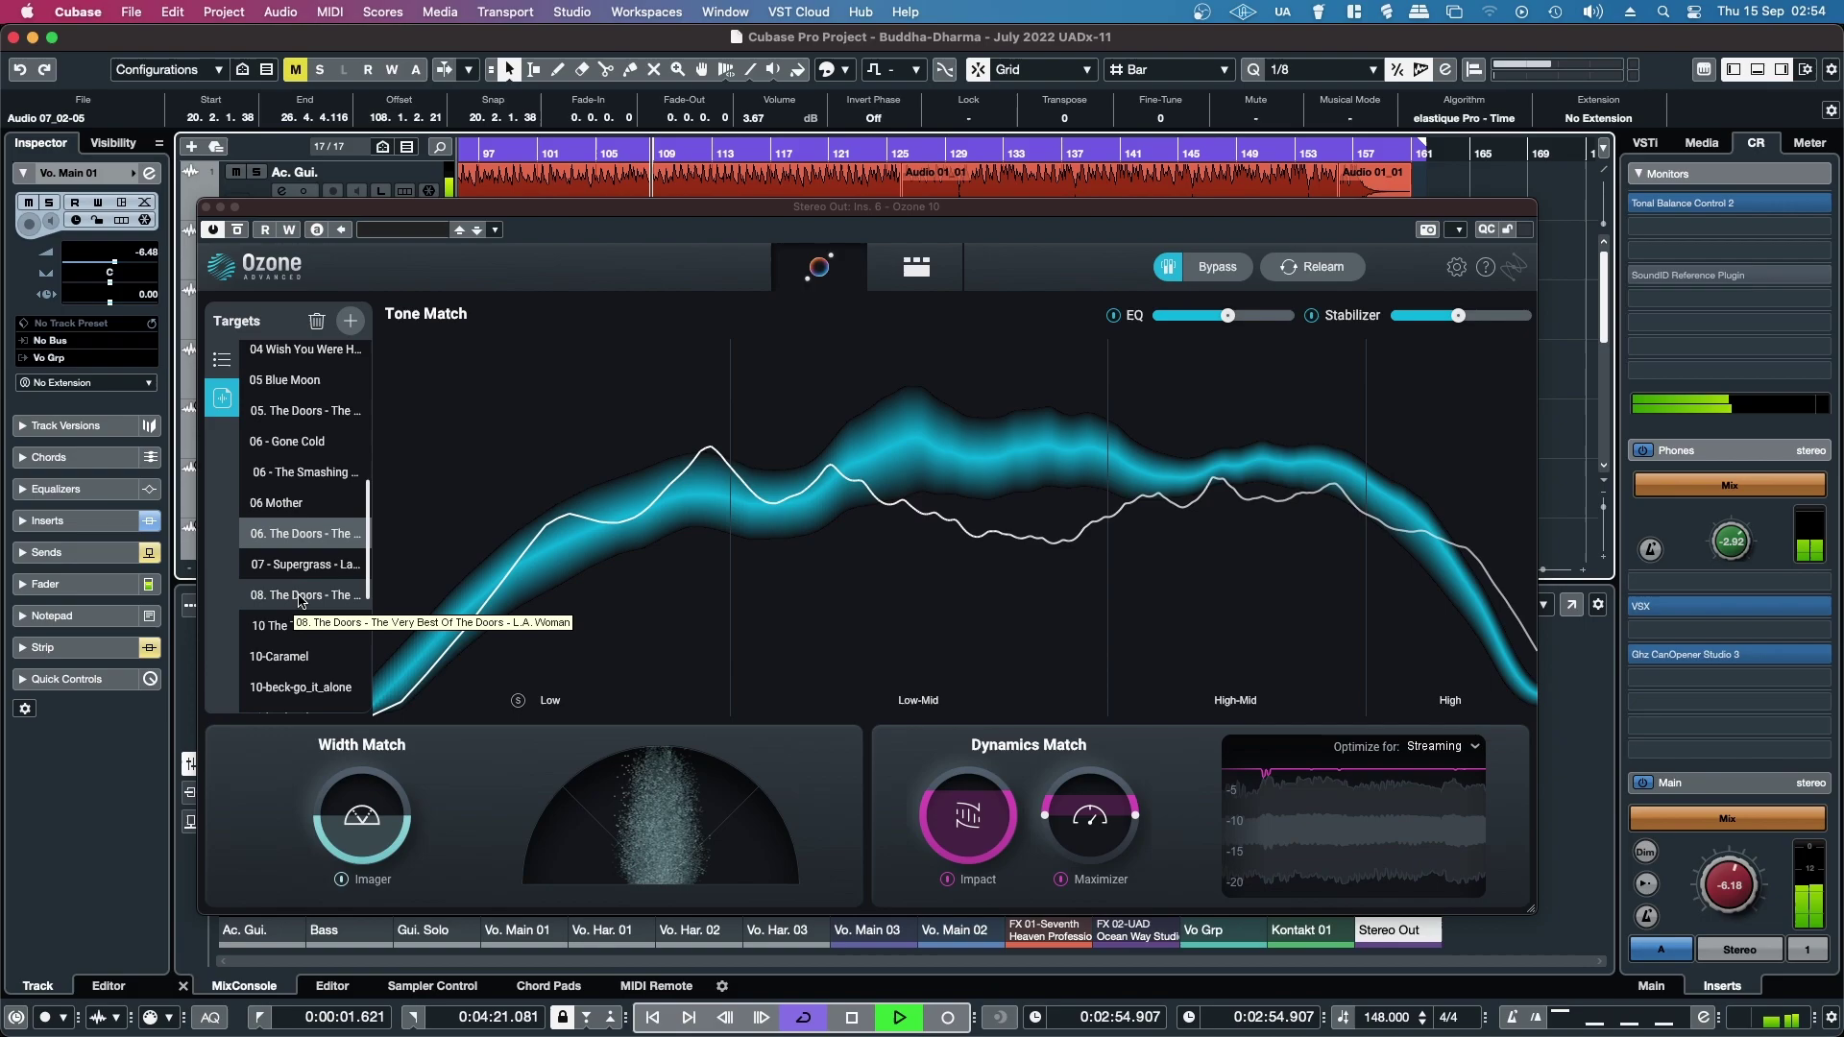
pyautogui.click(302, 597)
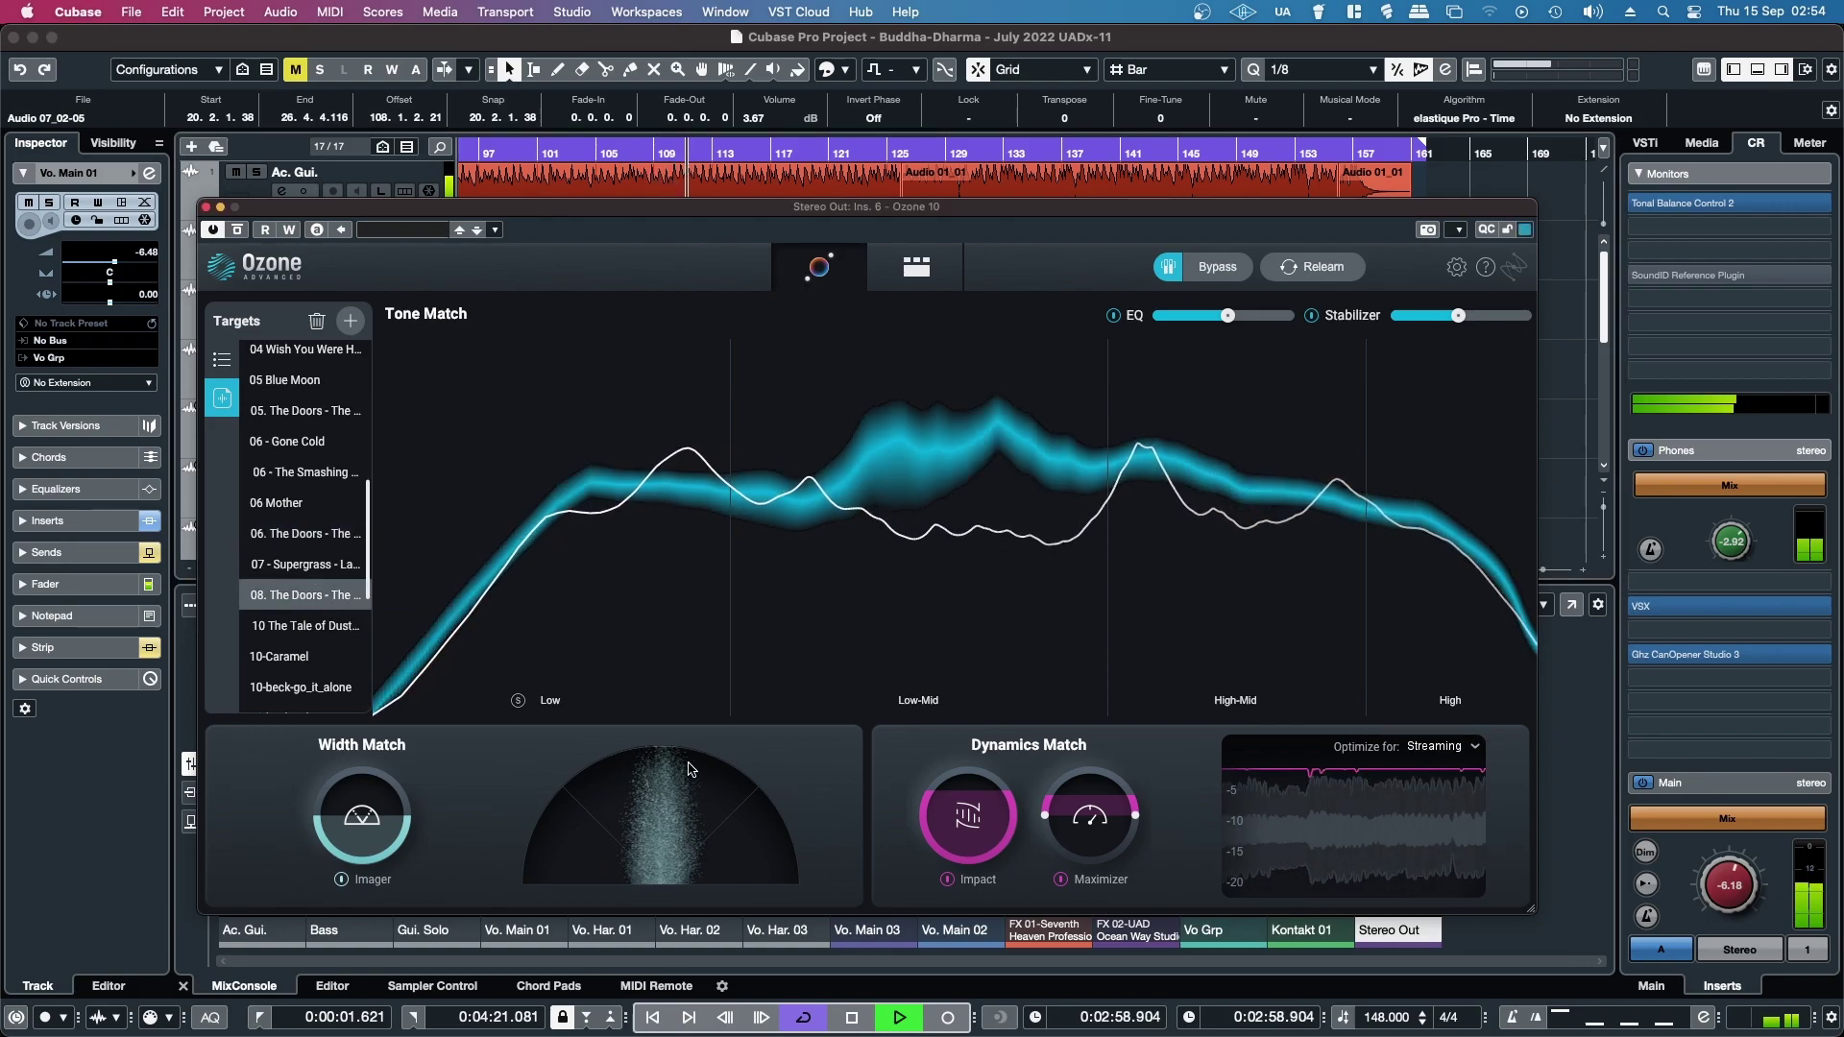
pyautogui.scroll(-3, 288, 607)
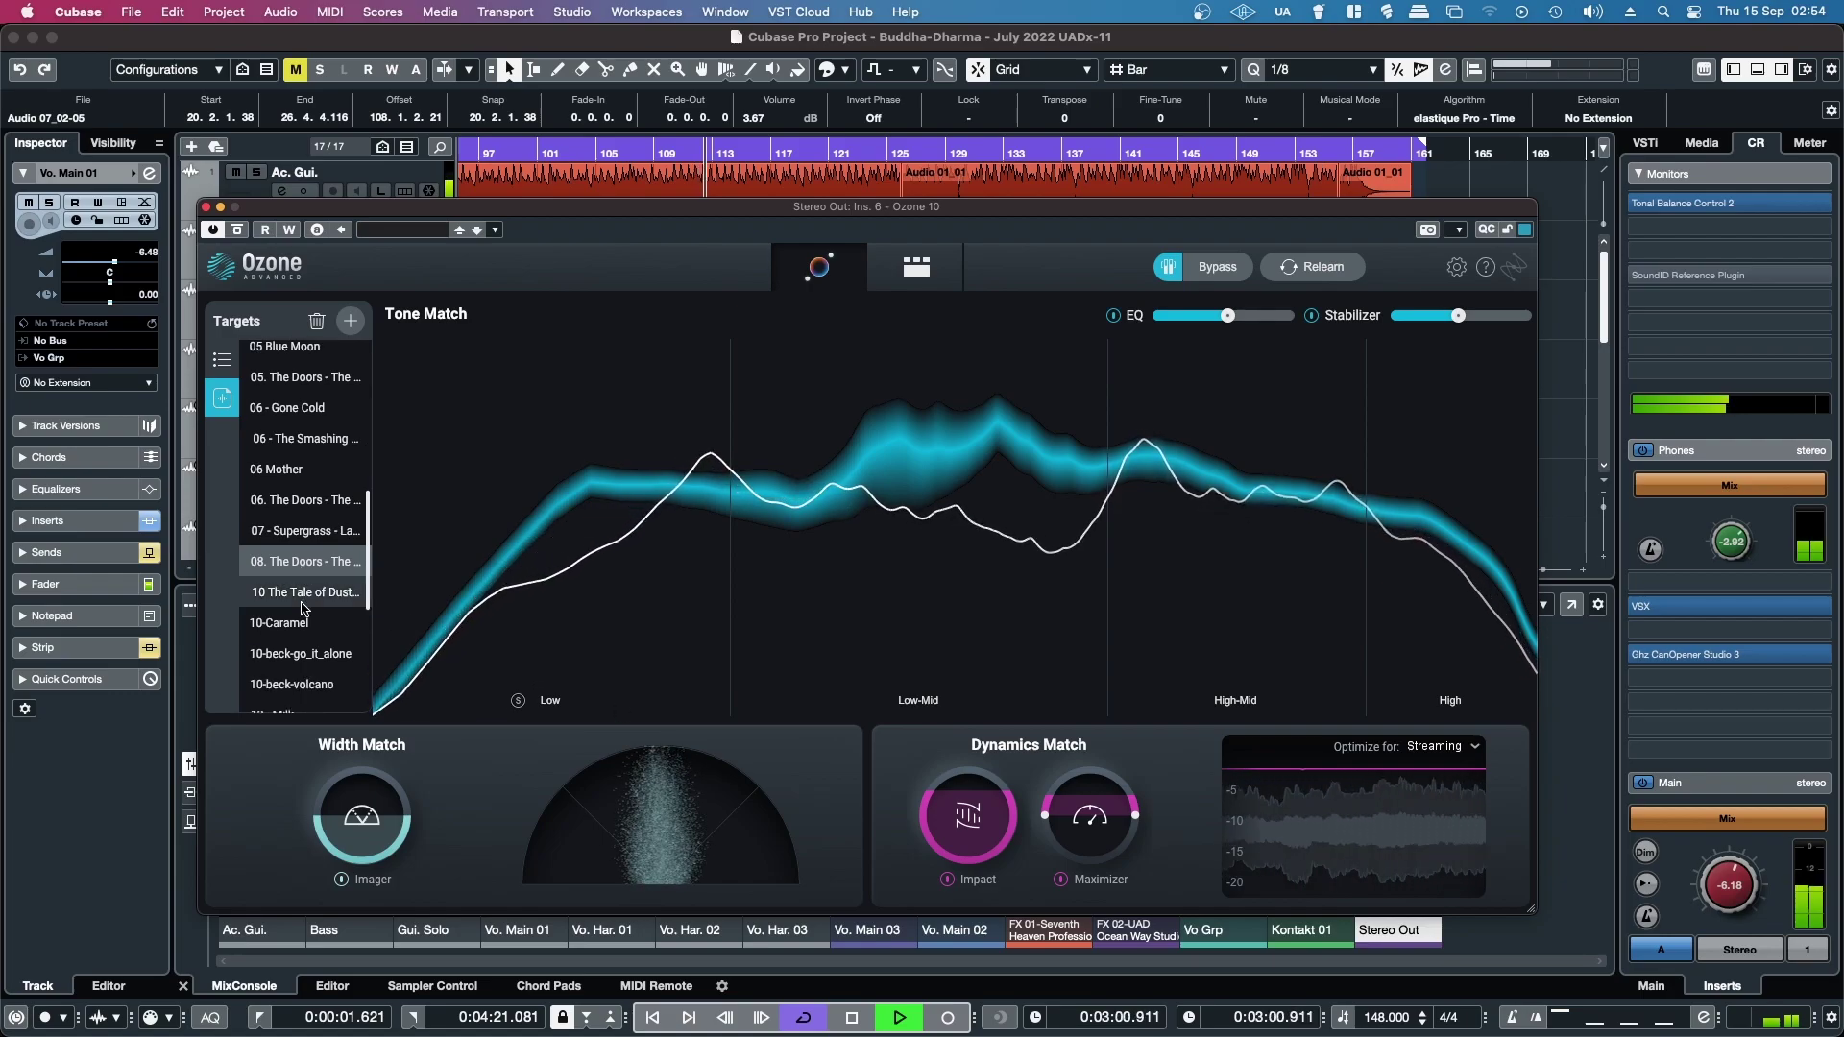
pyautogui.scroll(-1, 302, 609)
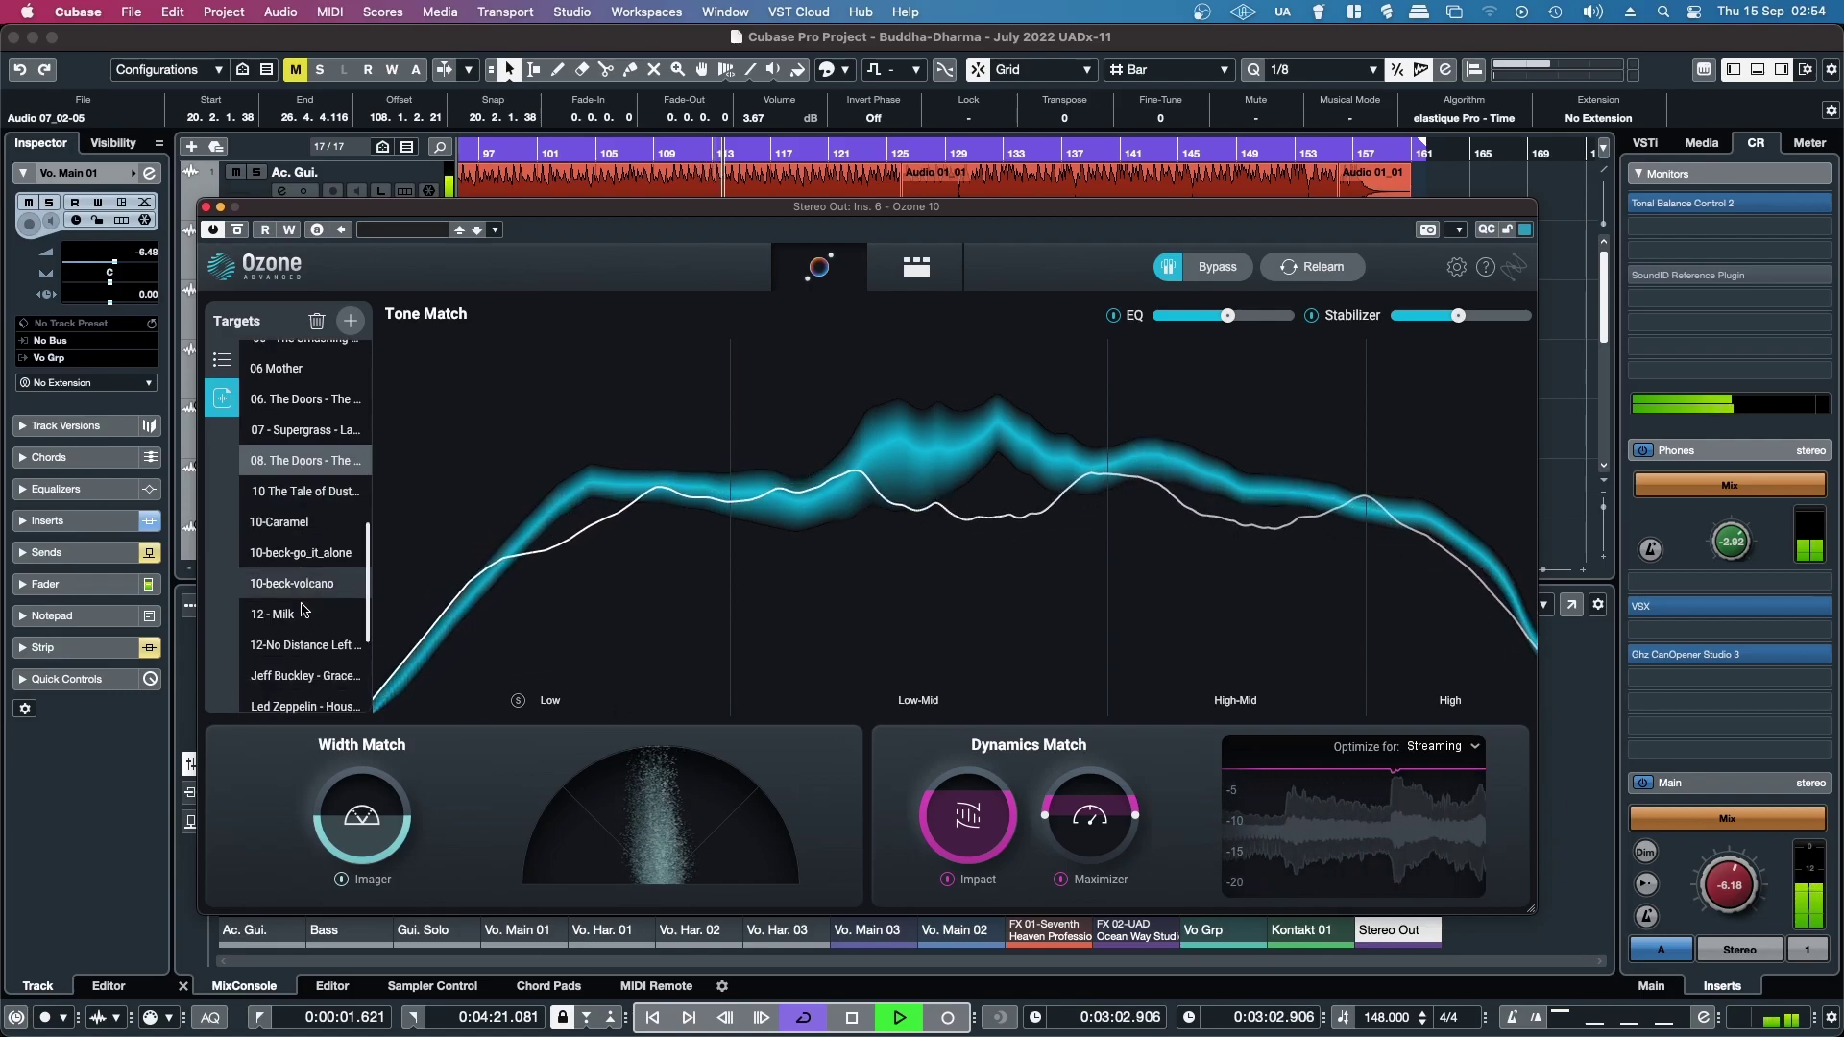
pyautogui.scroll(-3, 303, 609)
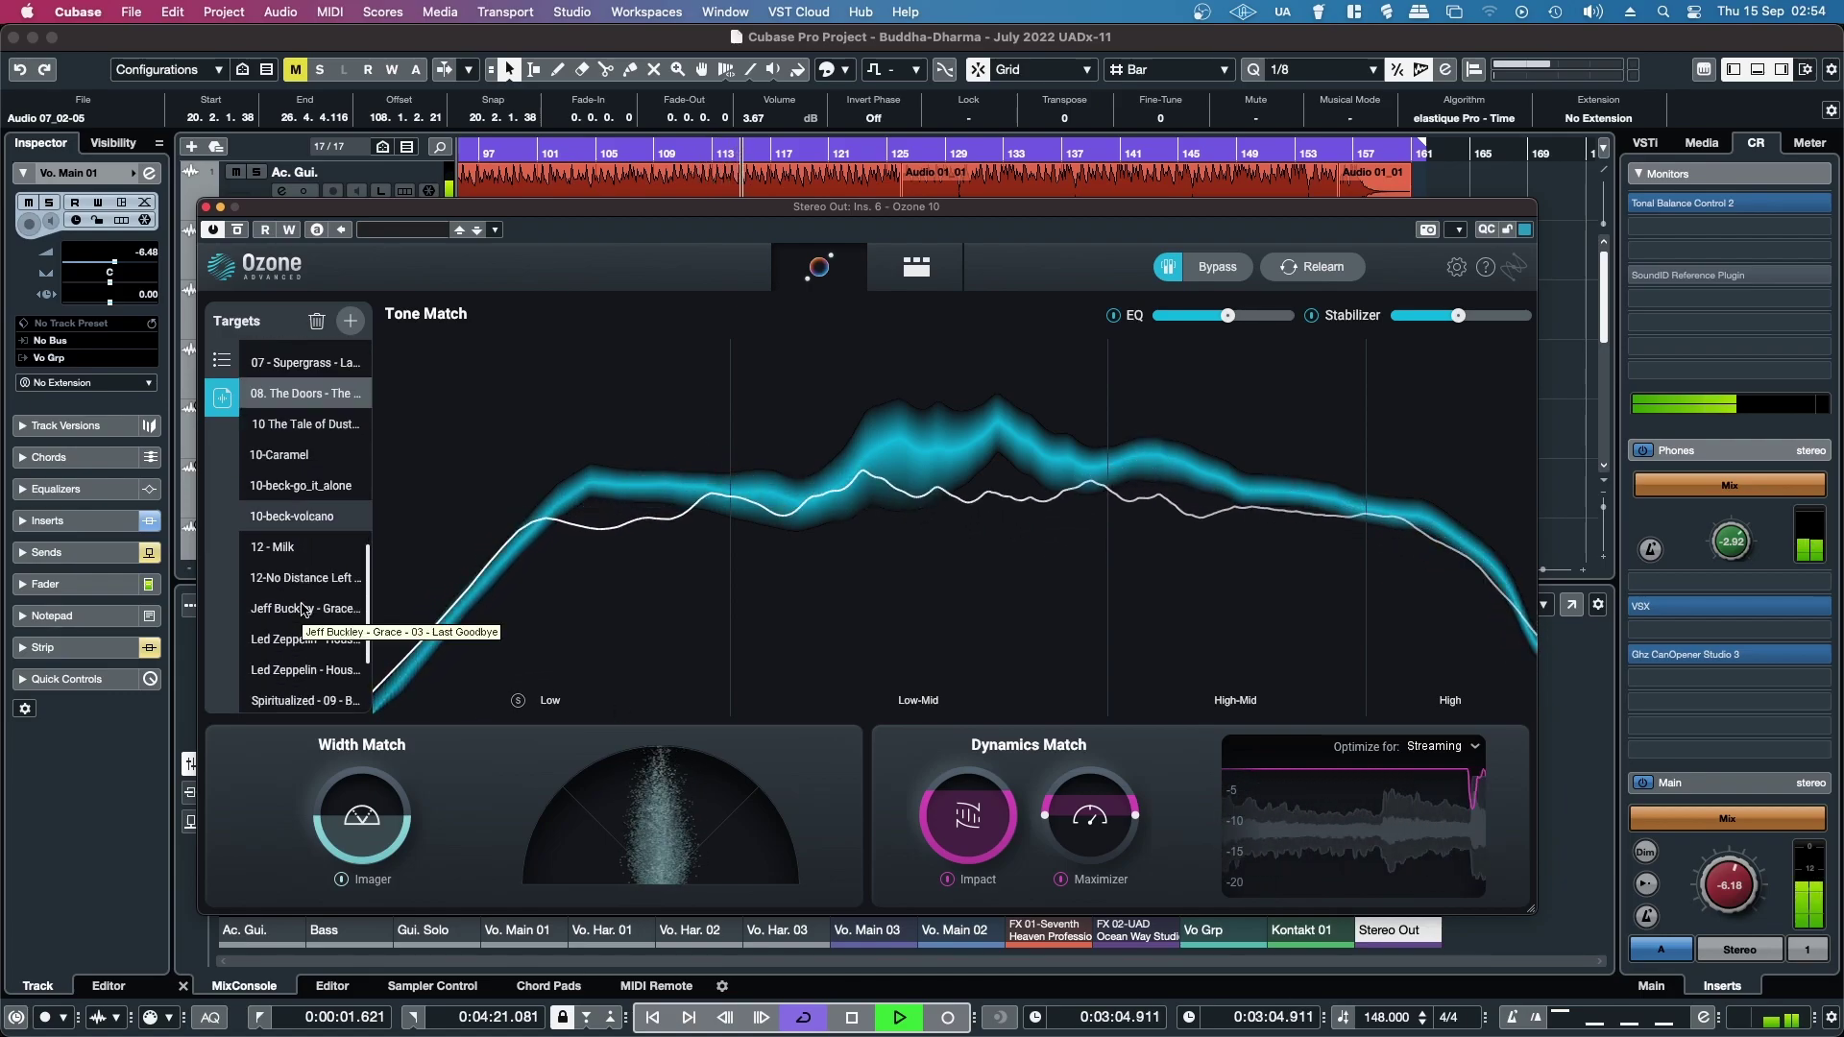
pyautogui.scroll(-1, 304, 614)
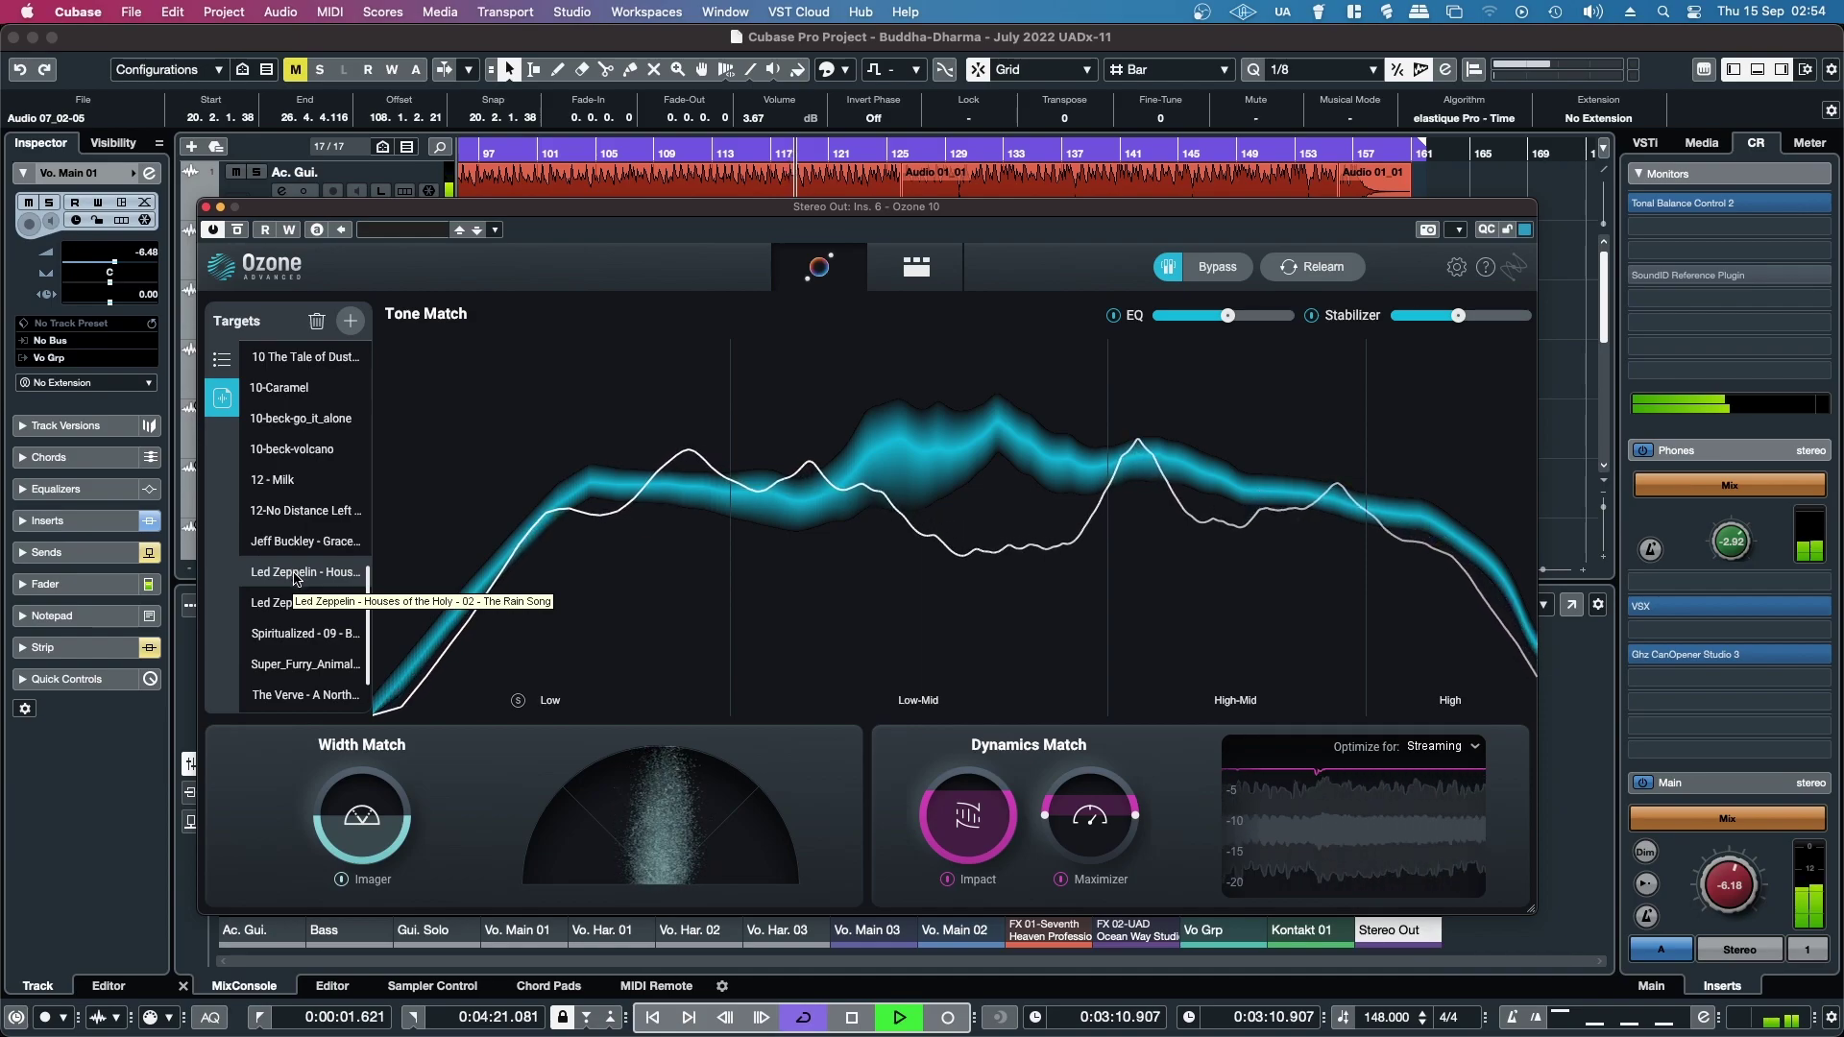
pyautogui.scroll(-1, 296, 579)
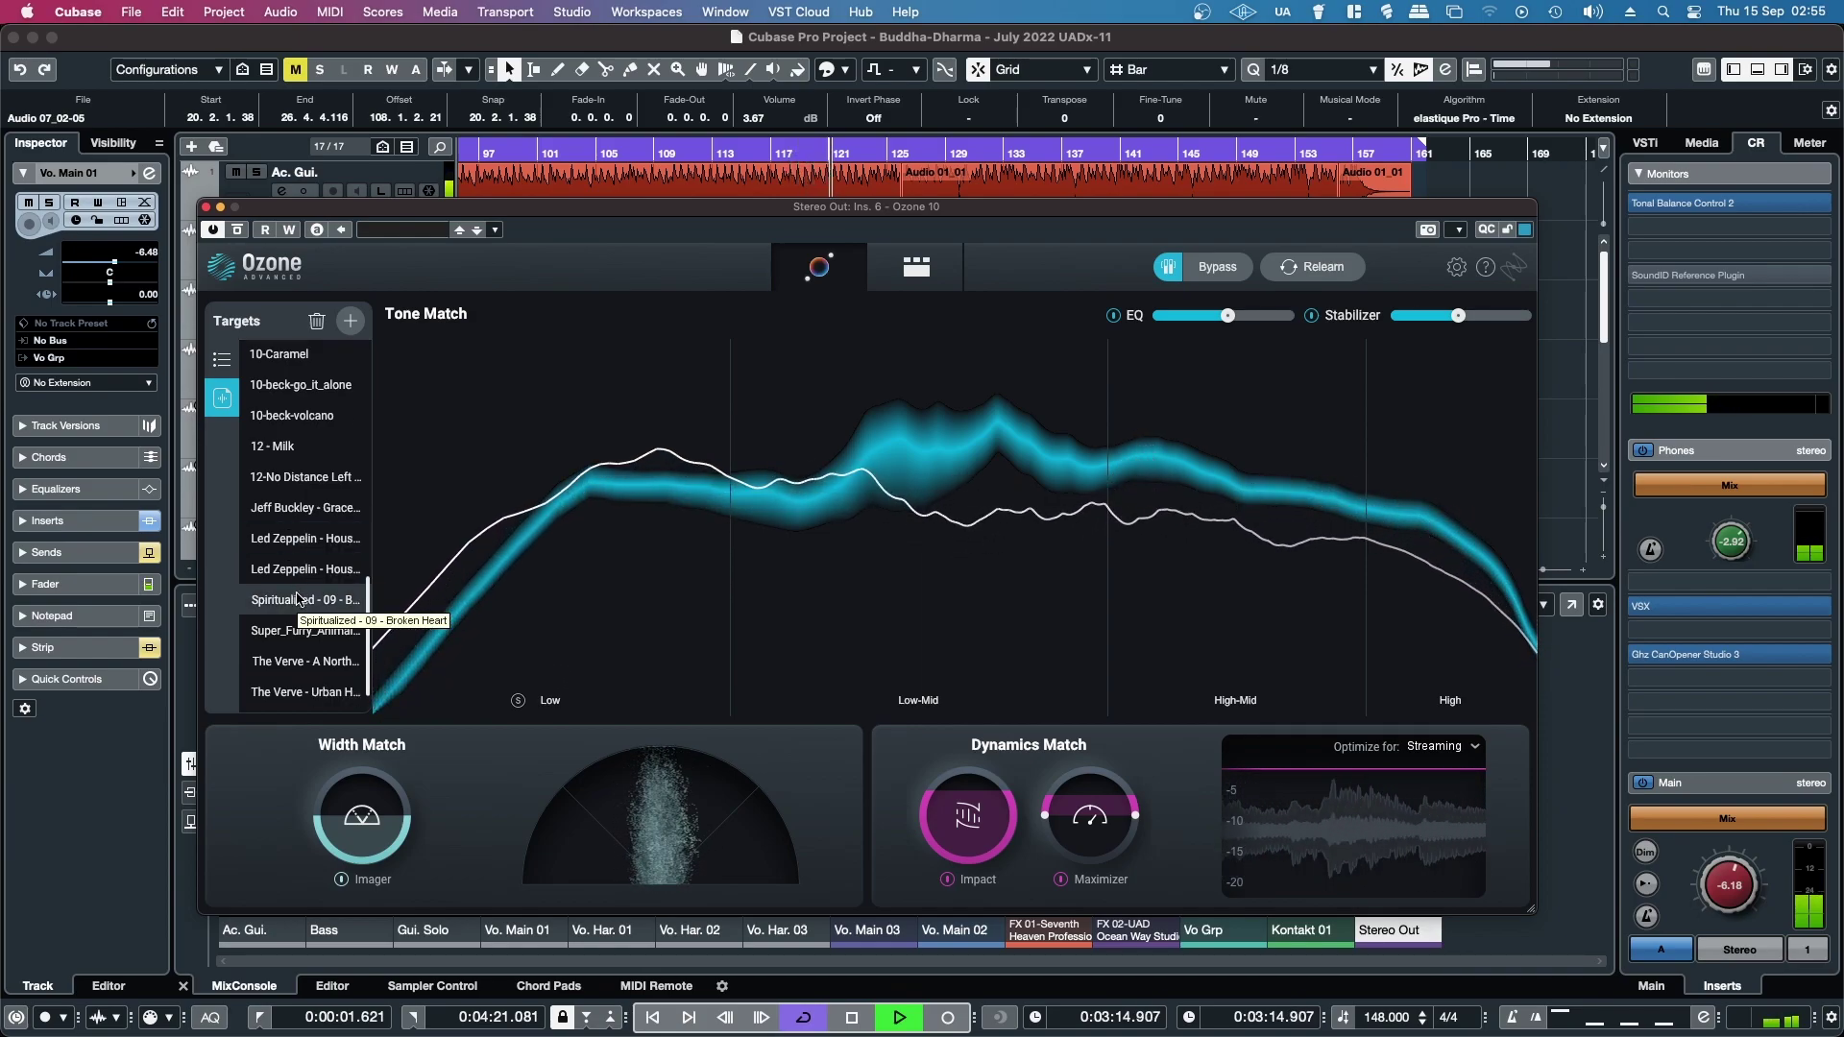
# Try Spiritualized's Broken Heart, then target The Verve's History and A/B it with Bypass
pyautogui.click(298, 600)
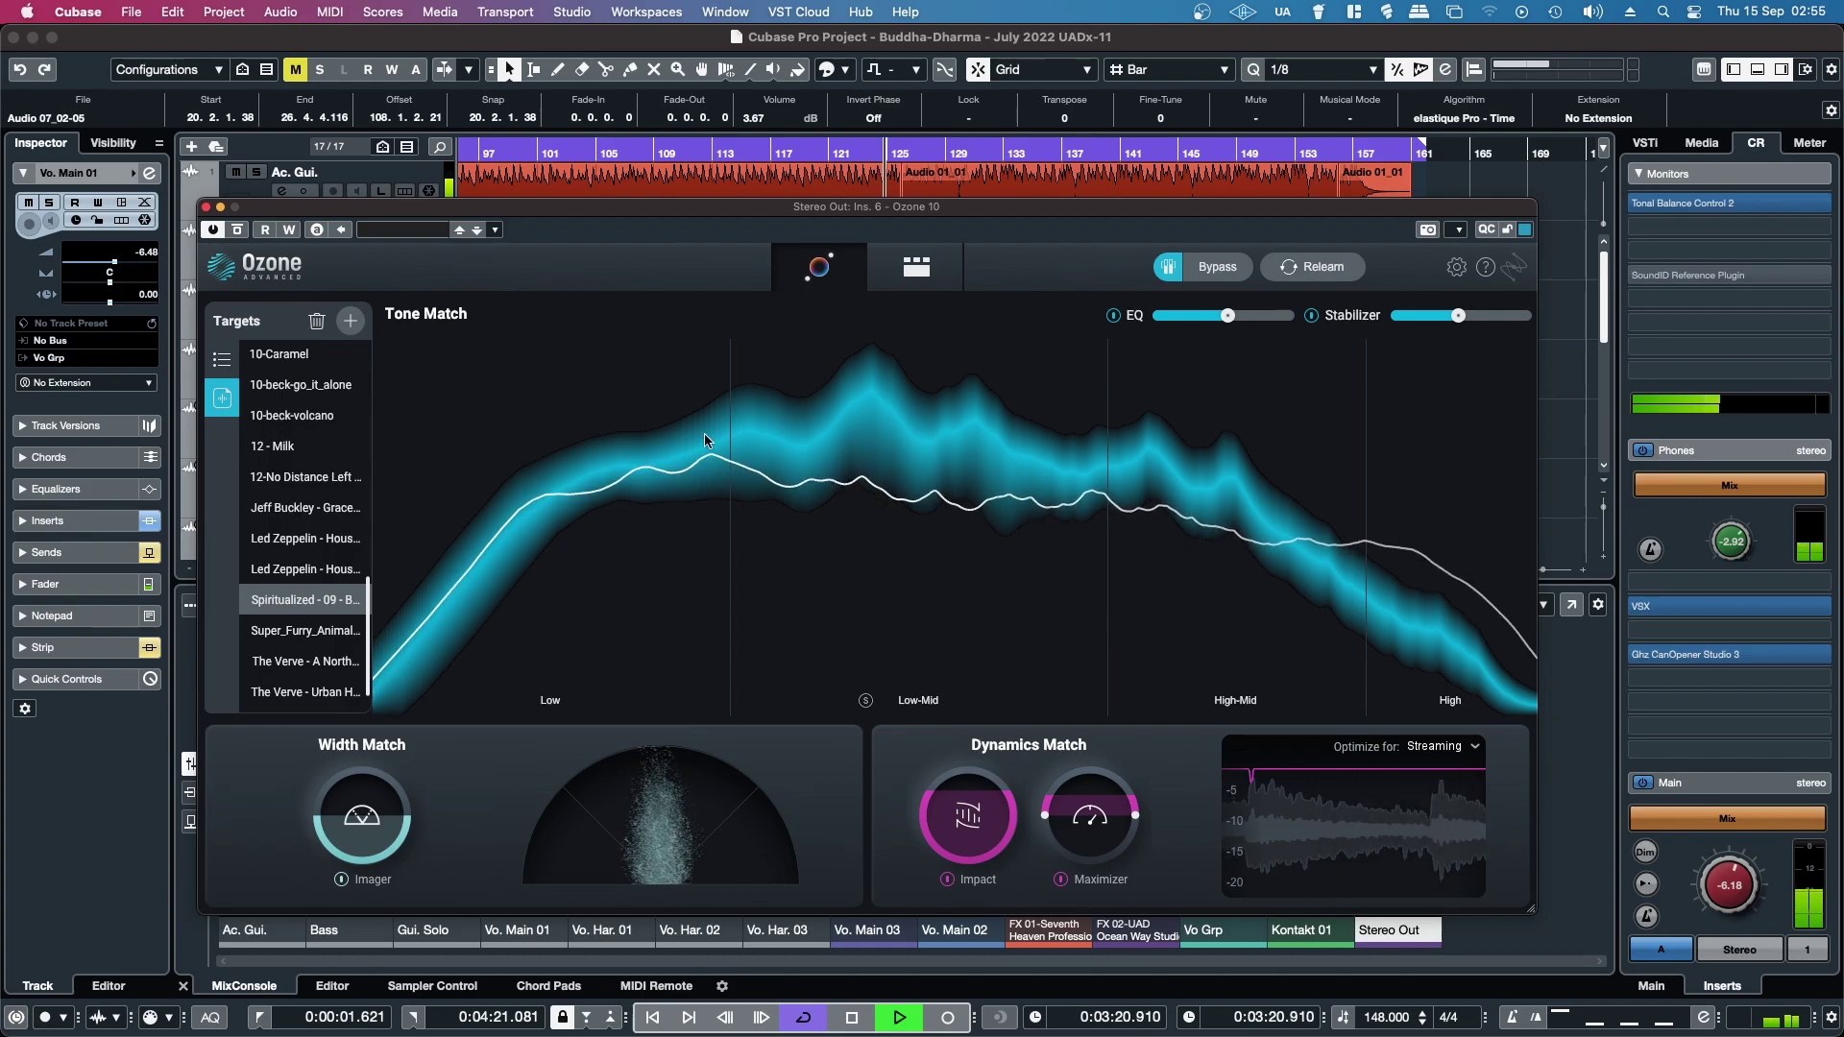
pyautogui.scroll(-2, 293, 611)
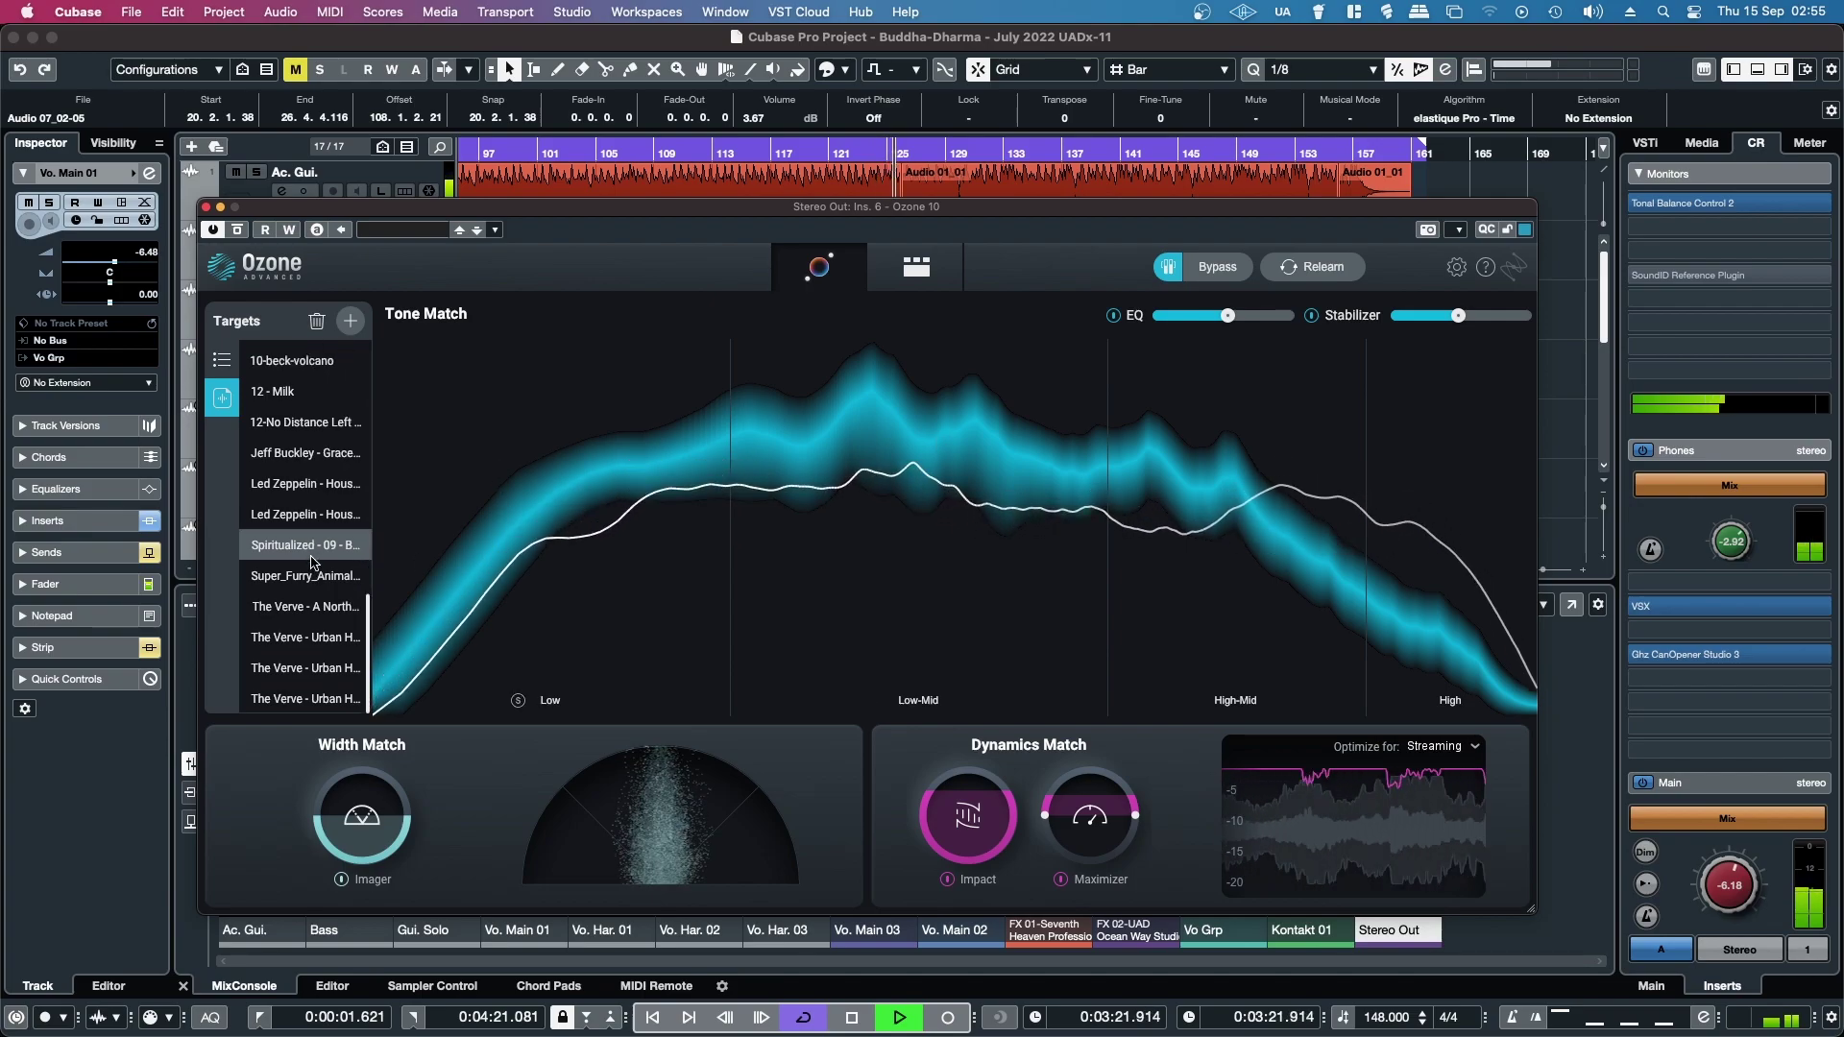
pyautogui.click(290, 612)
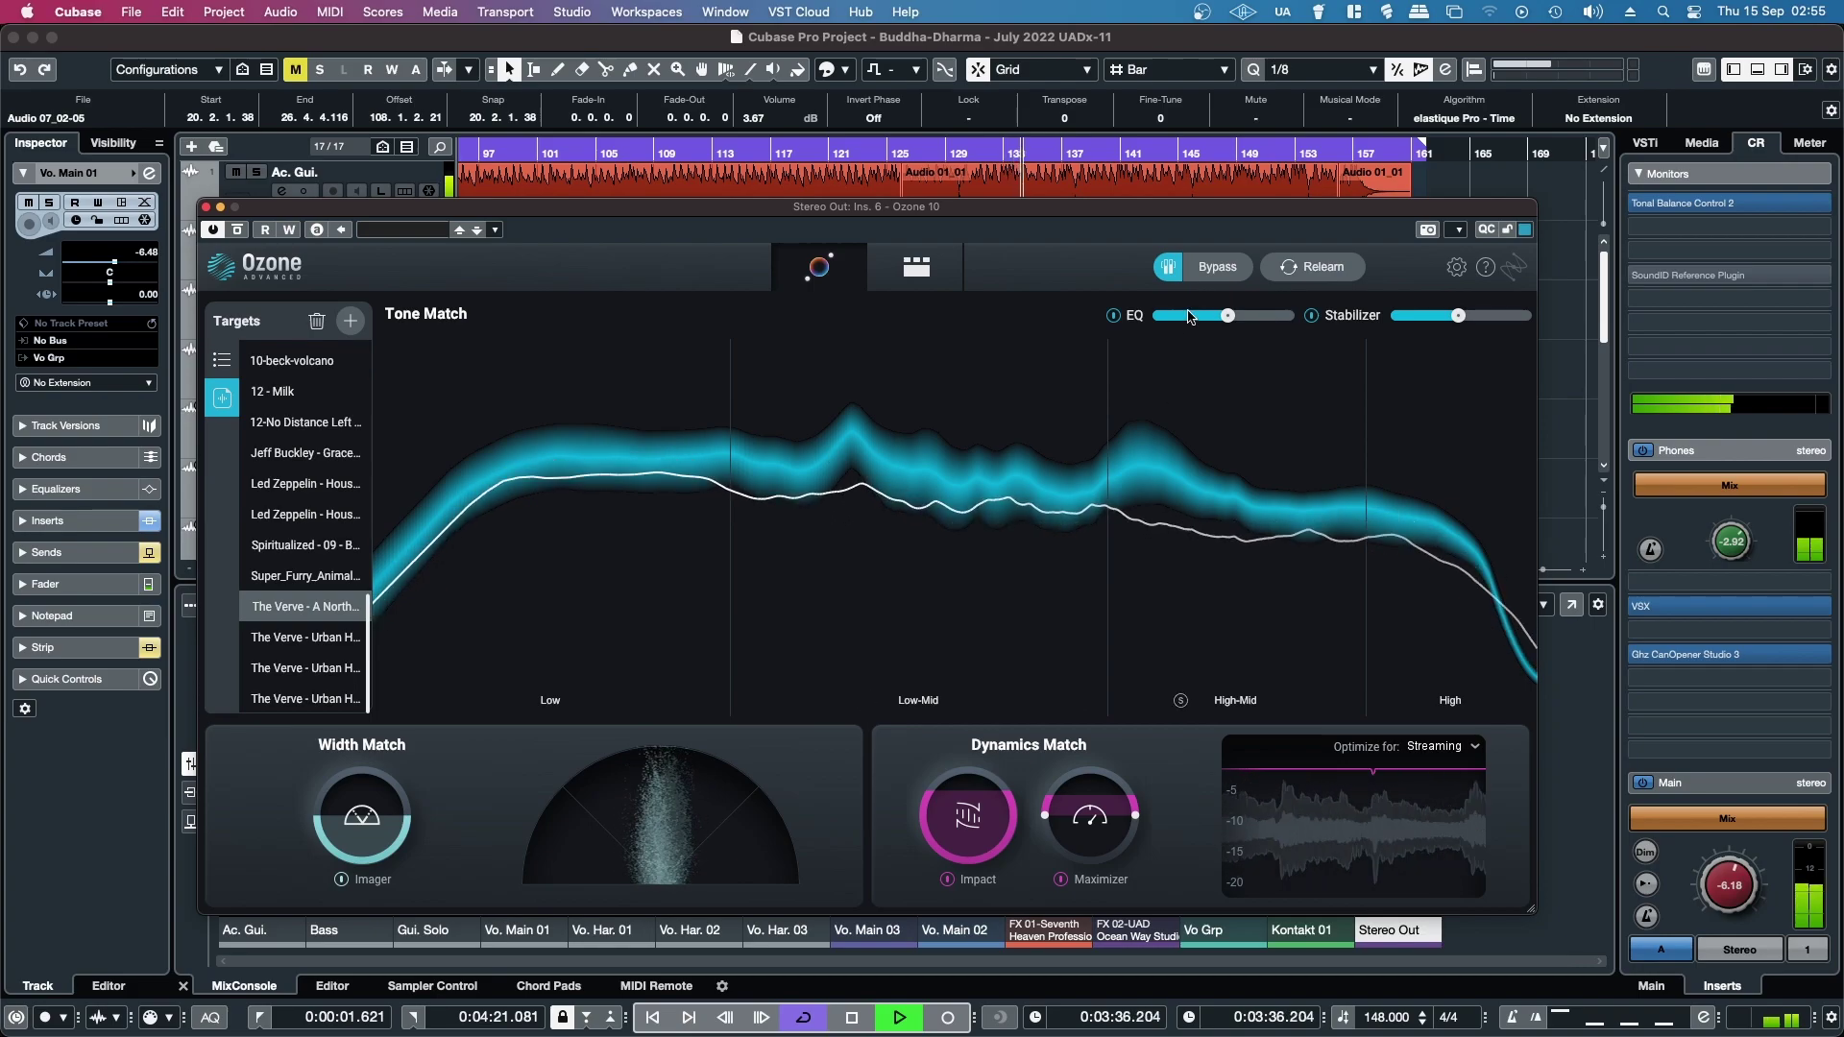
pyautogui.click(1213, 274)
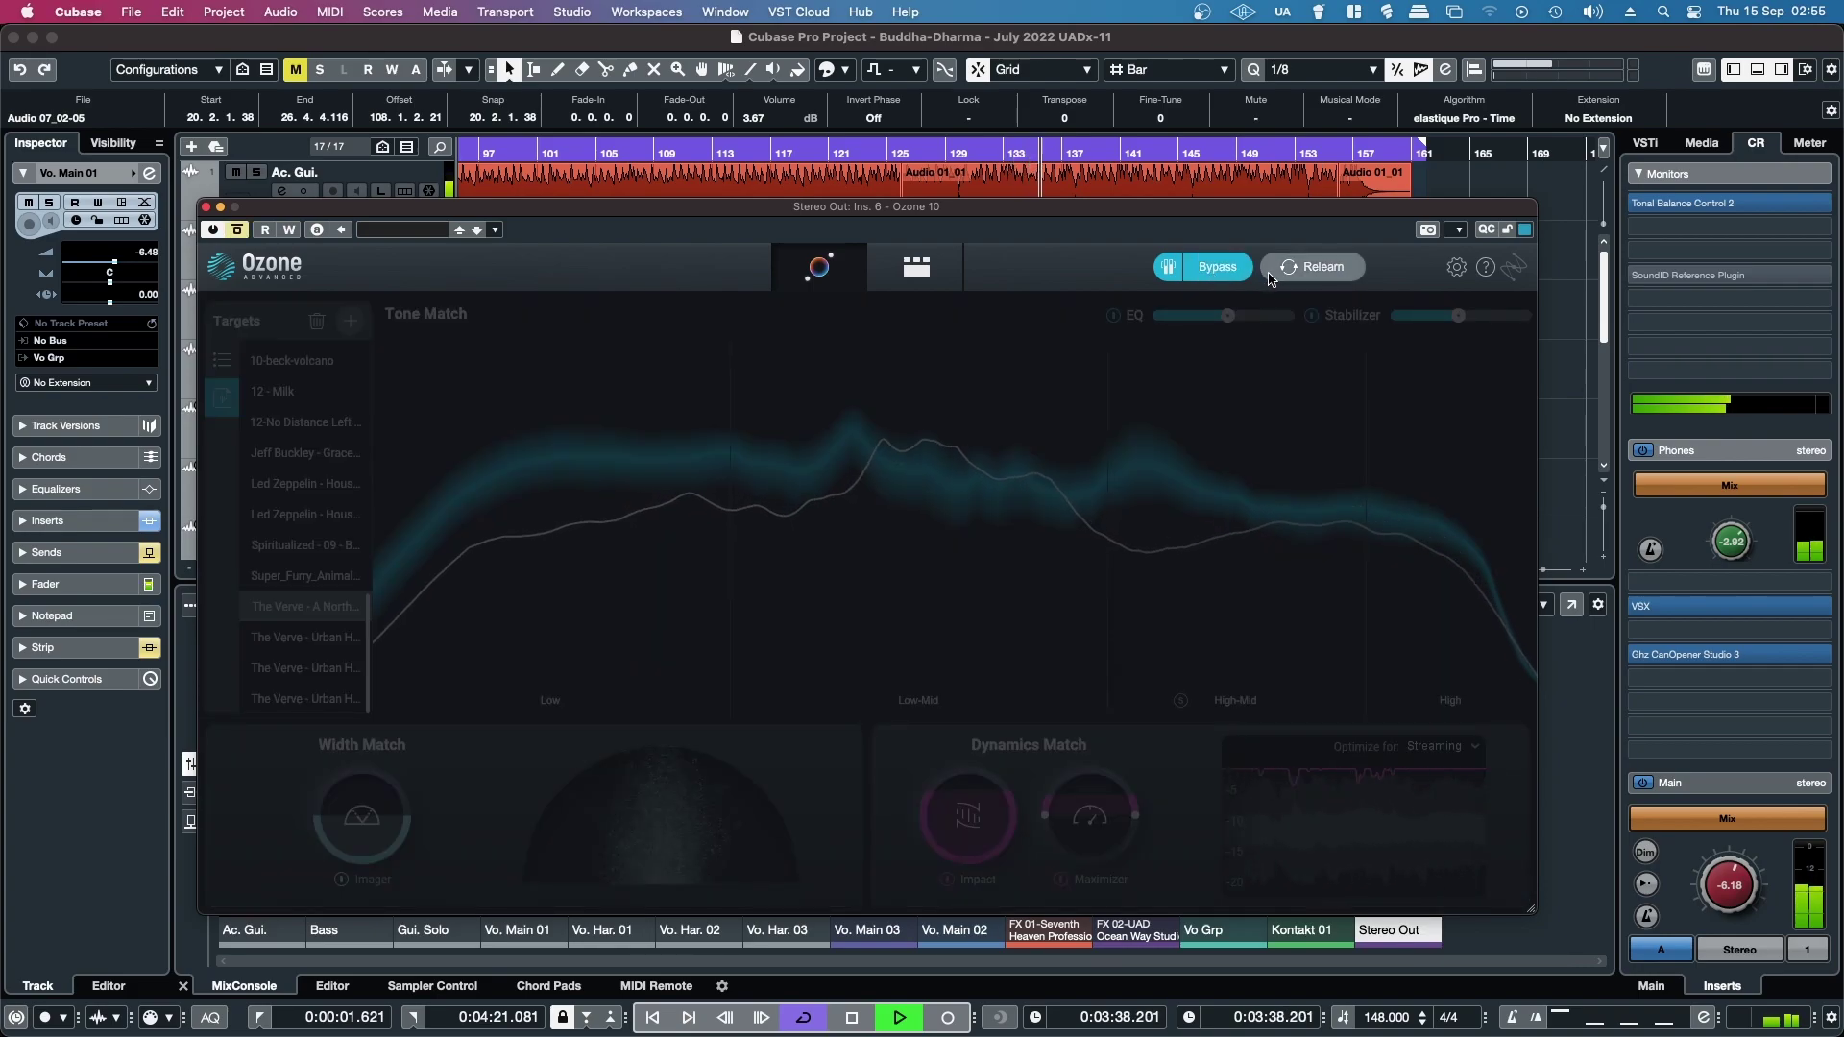
pyautogui.click(1237, 274)
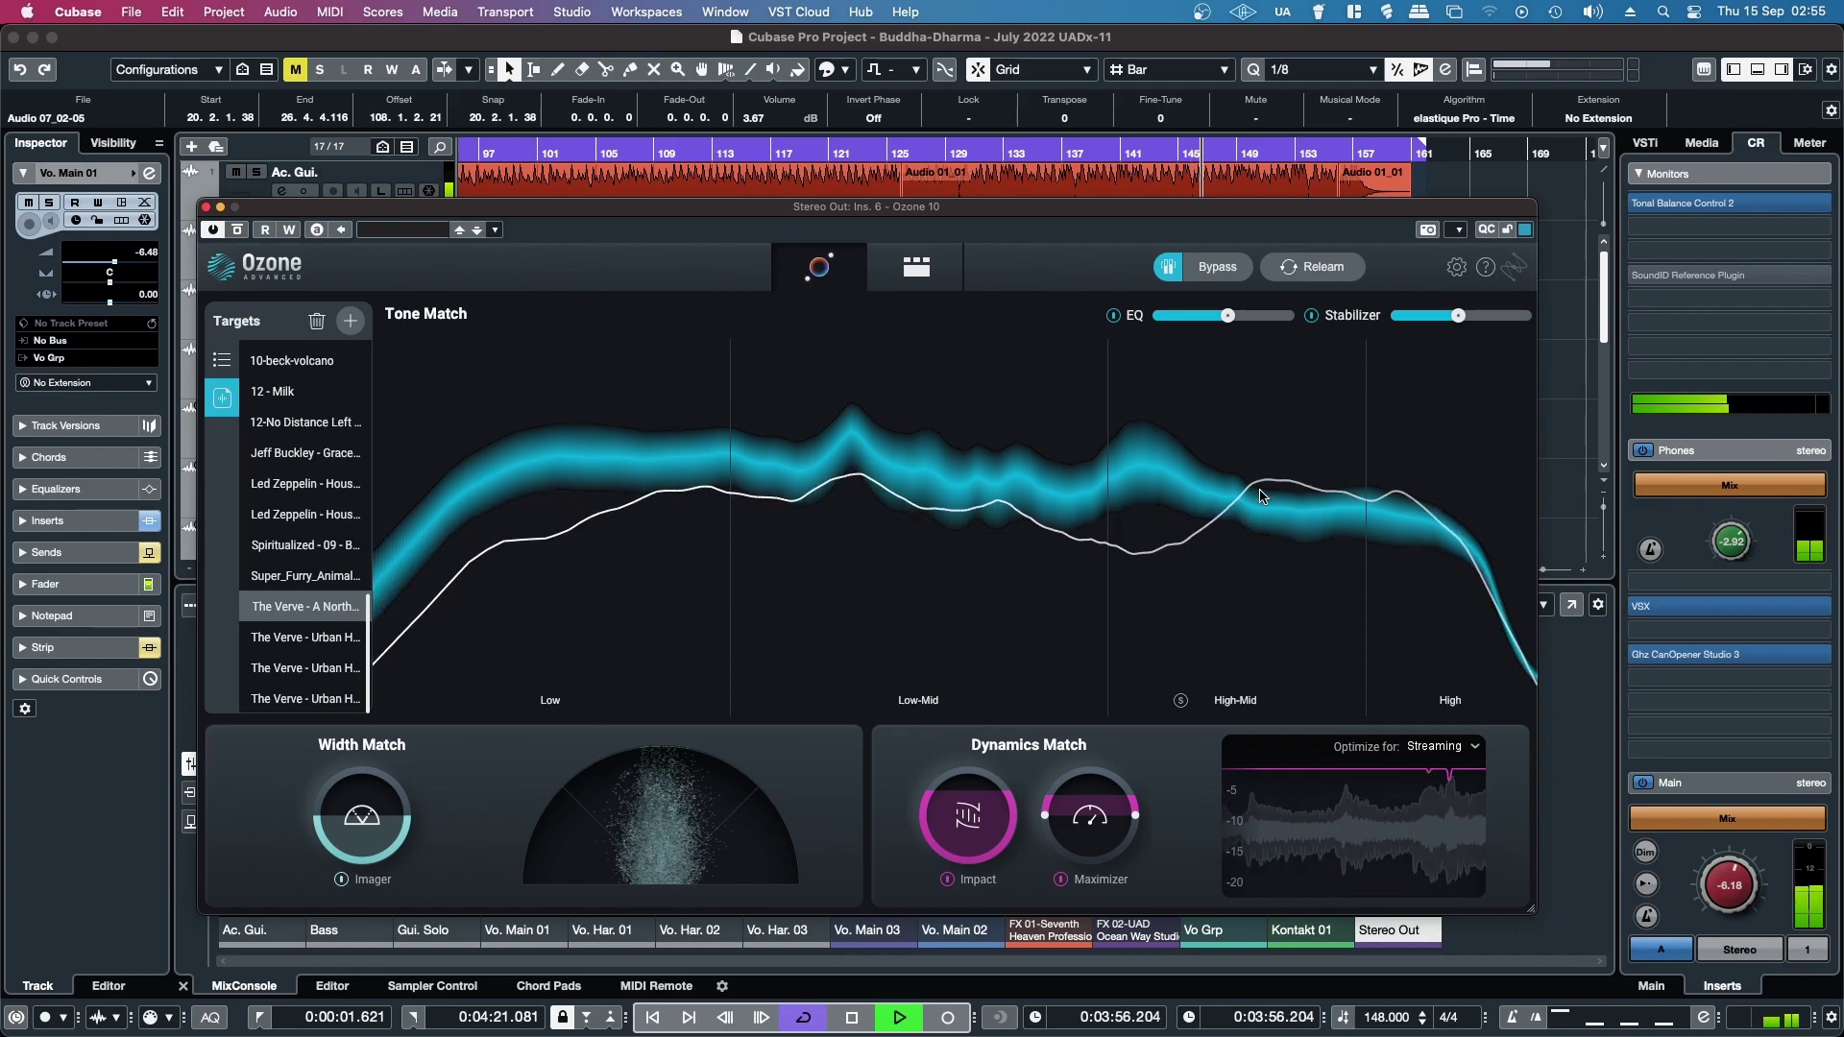
# Step through Ozone's Maximizer, Stabilizer, Imager, Impact and Equalizer 1 modules, then close Ozone 10
pyautogui.click(916, 266)
pyautogui.click(987, 331)
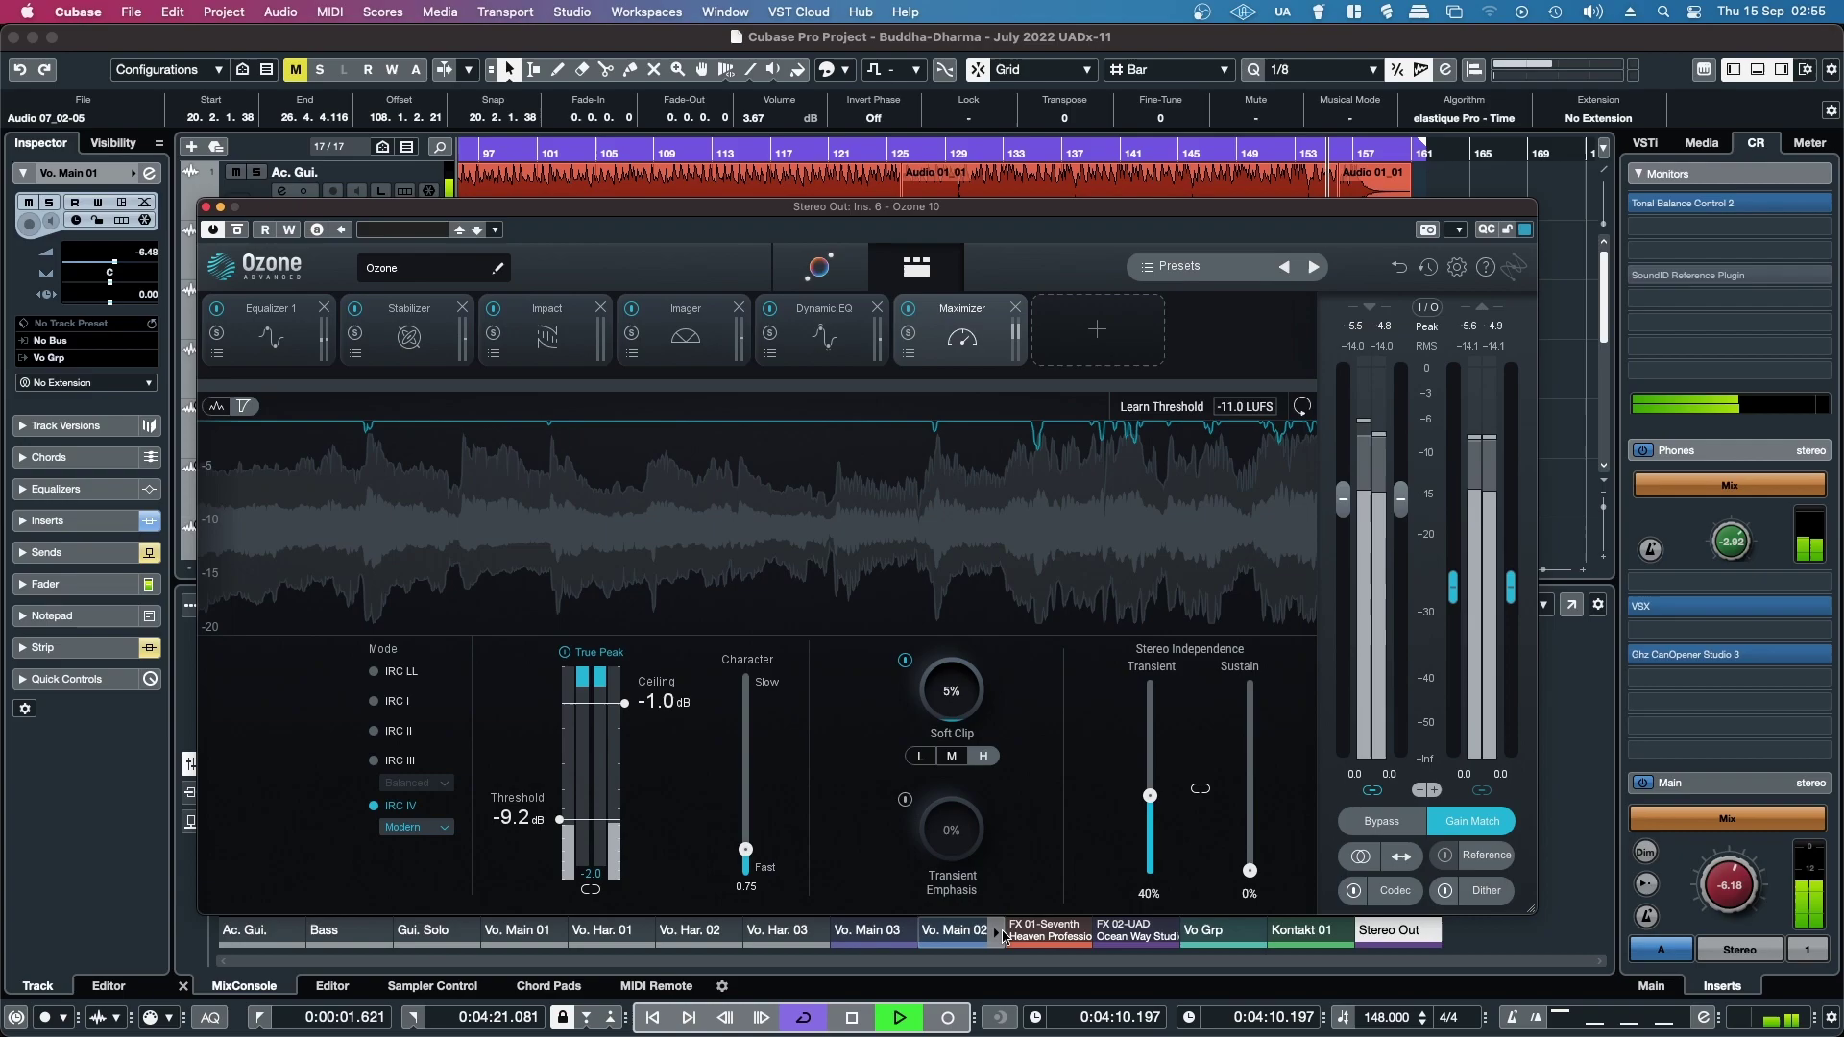
pyautogui.click(377, 348)
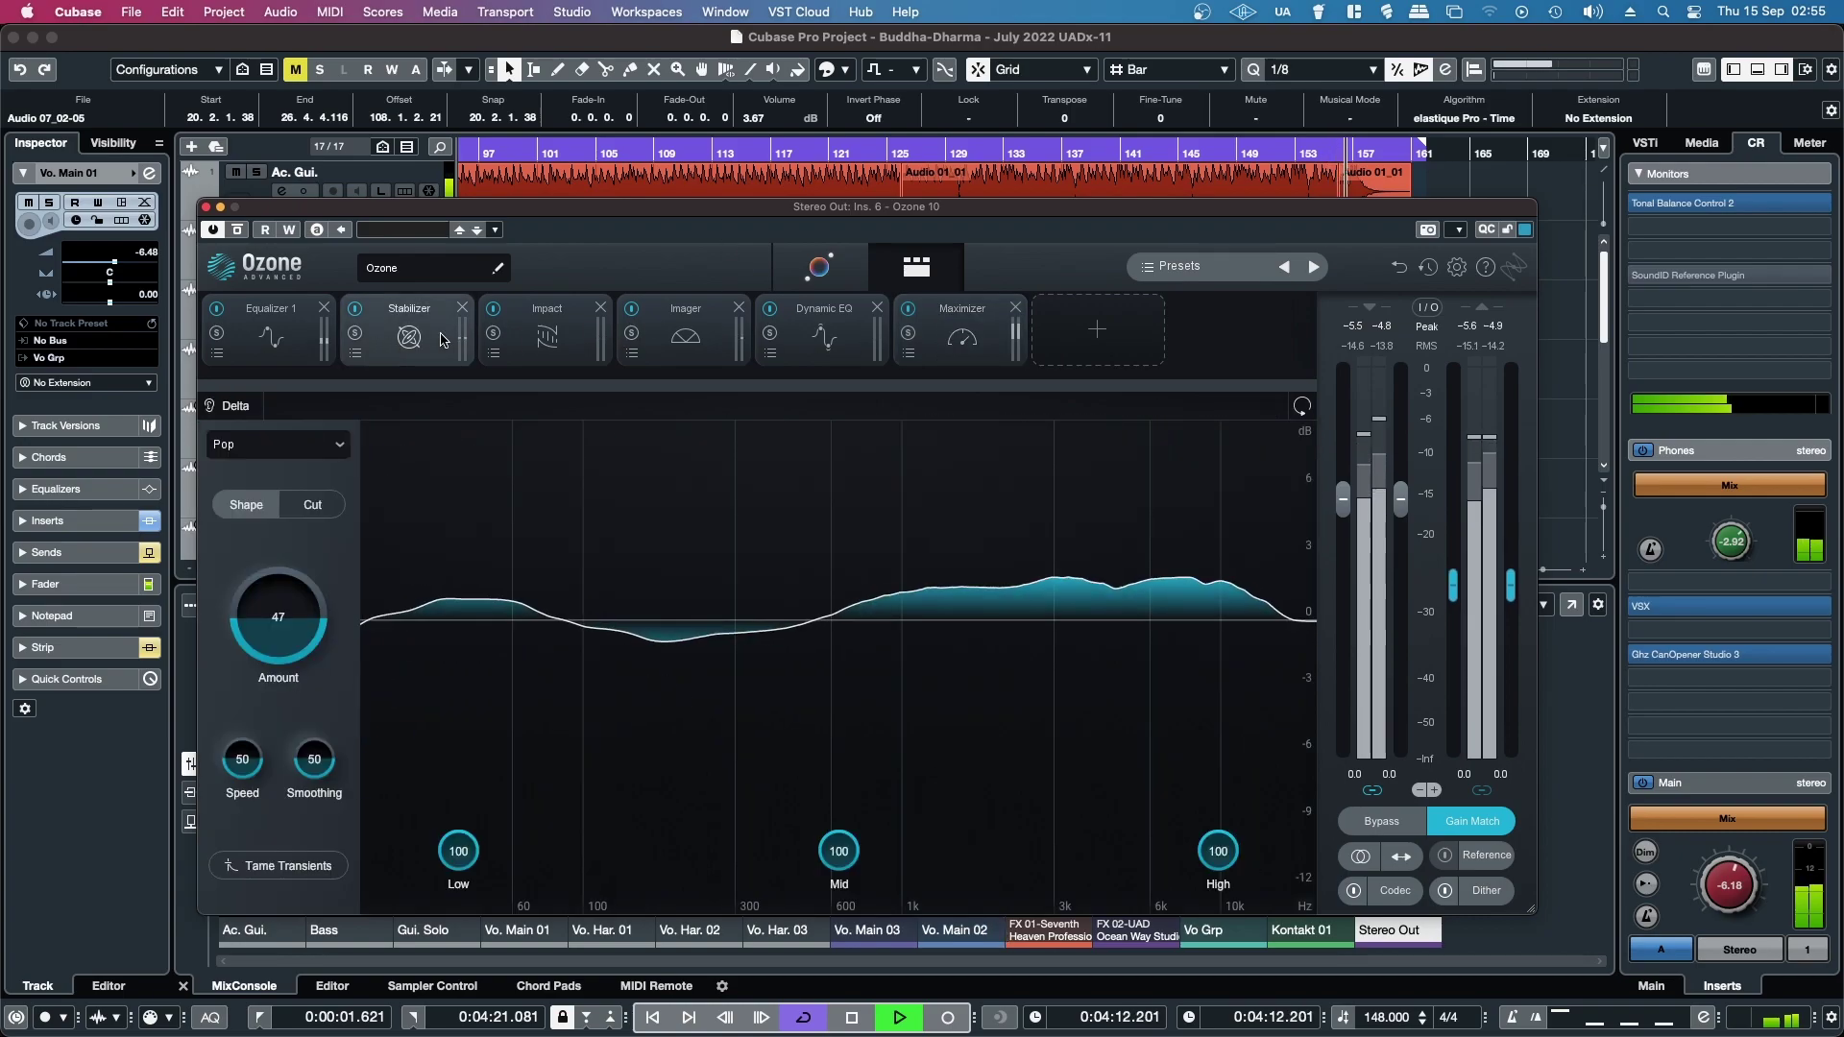
pyautogui.click(663, 326)
pyautogui.click(547, 331)
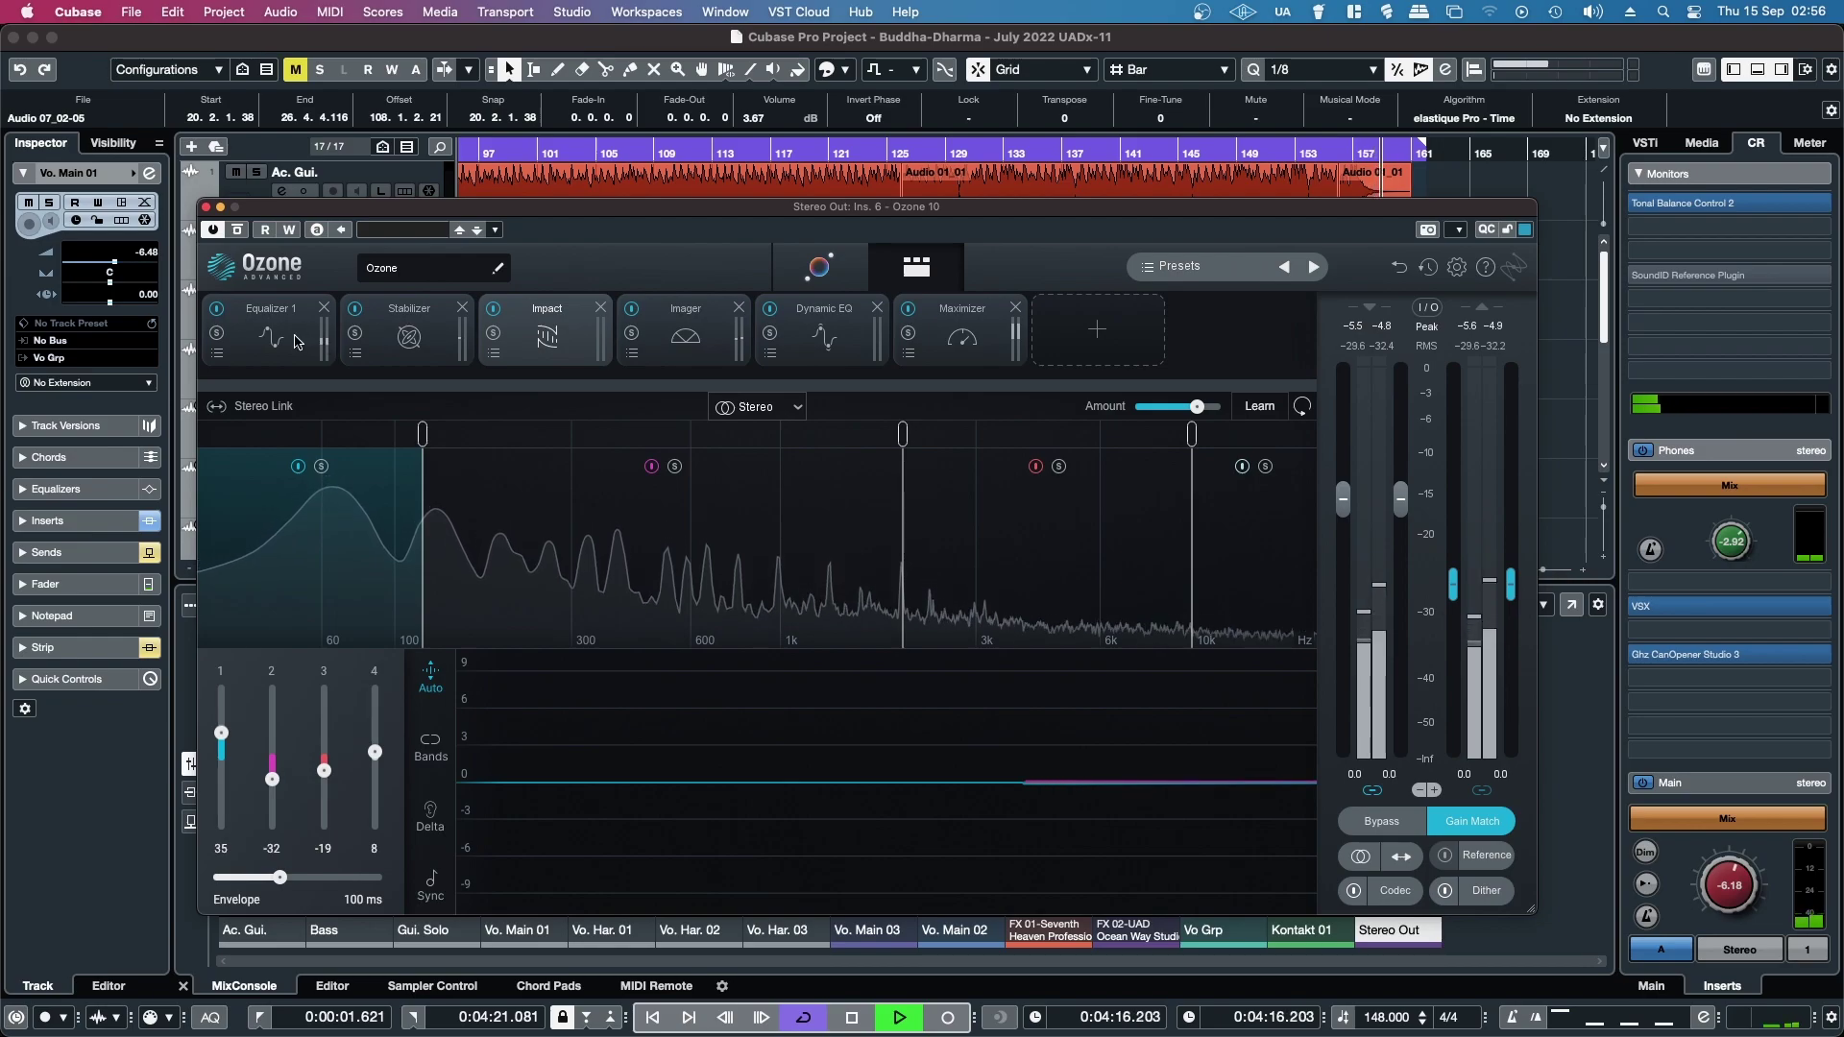
pyautogui.click(298, 342)
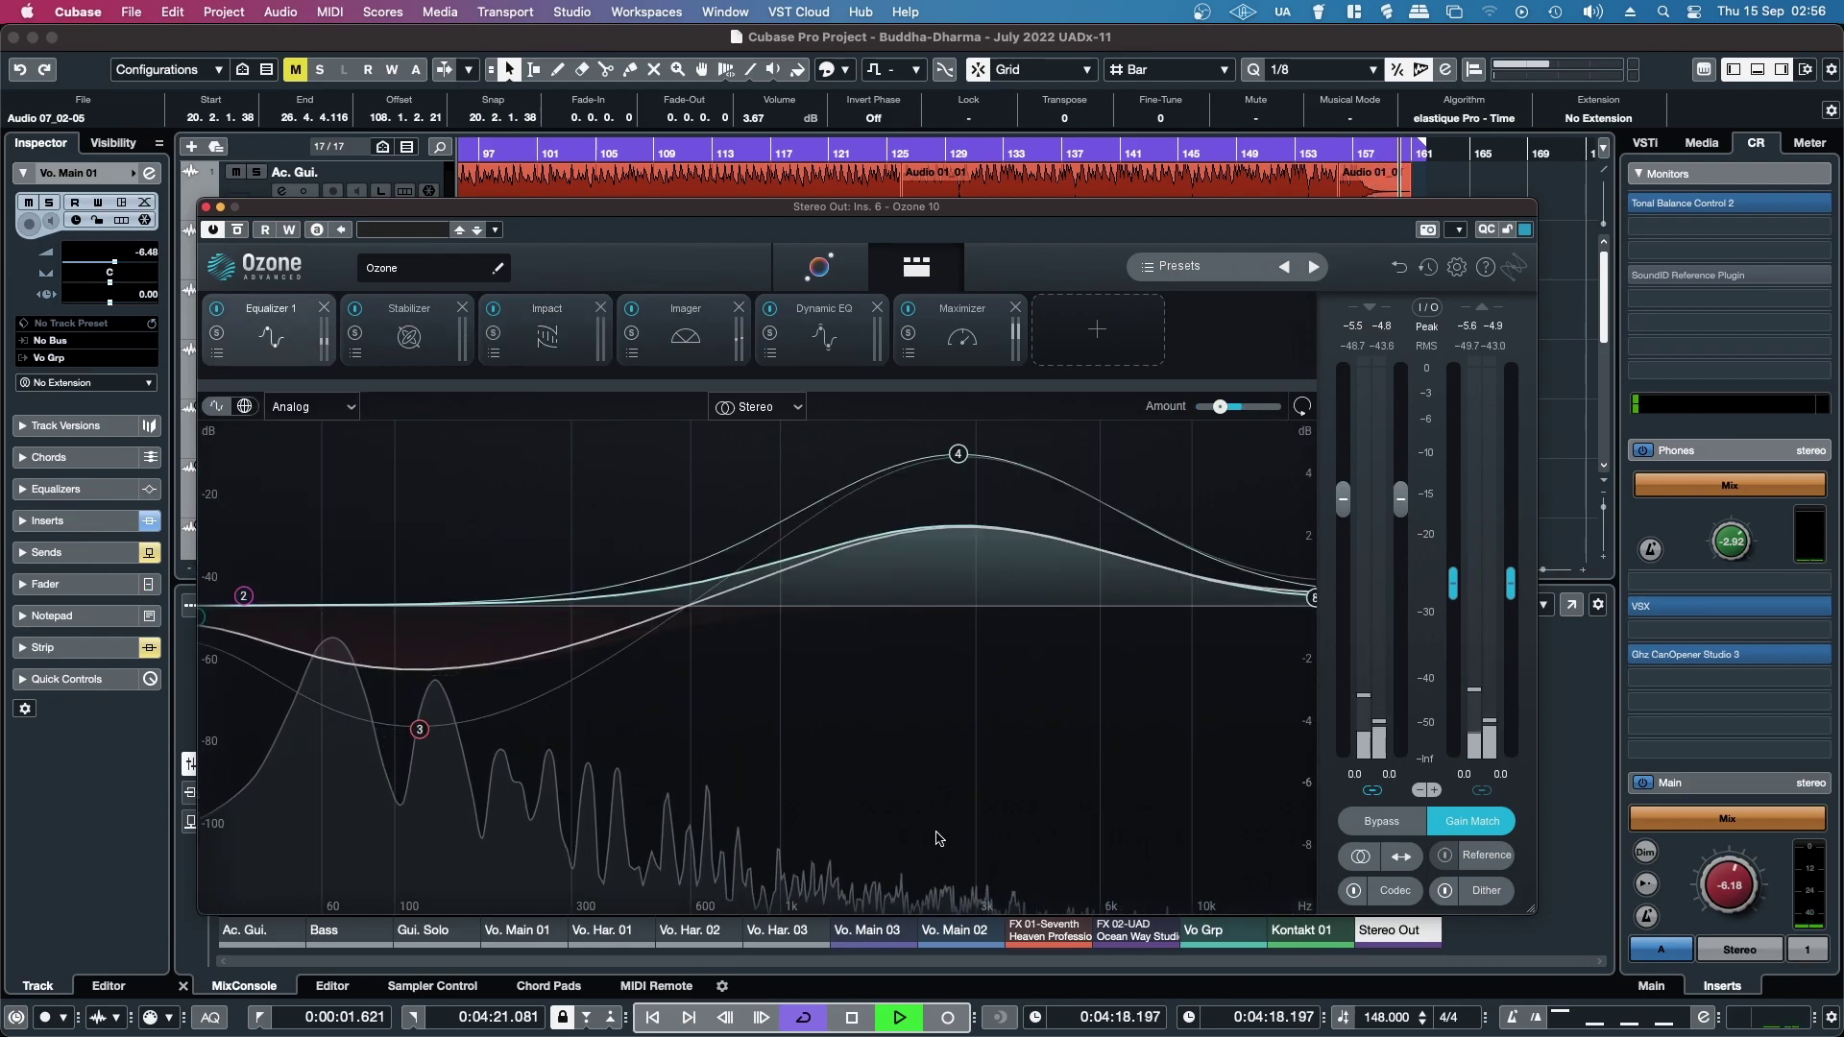
pyautogui.click(207, 208)
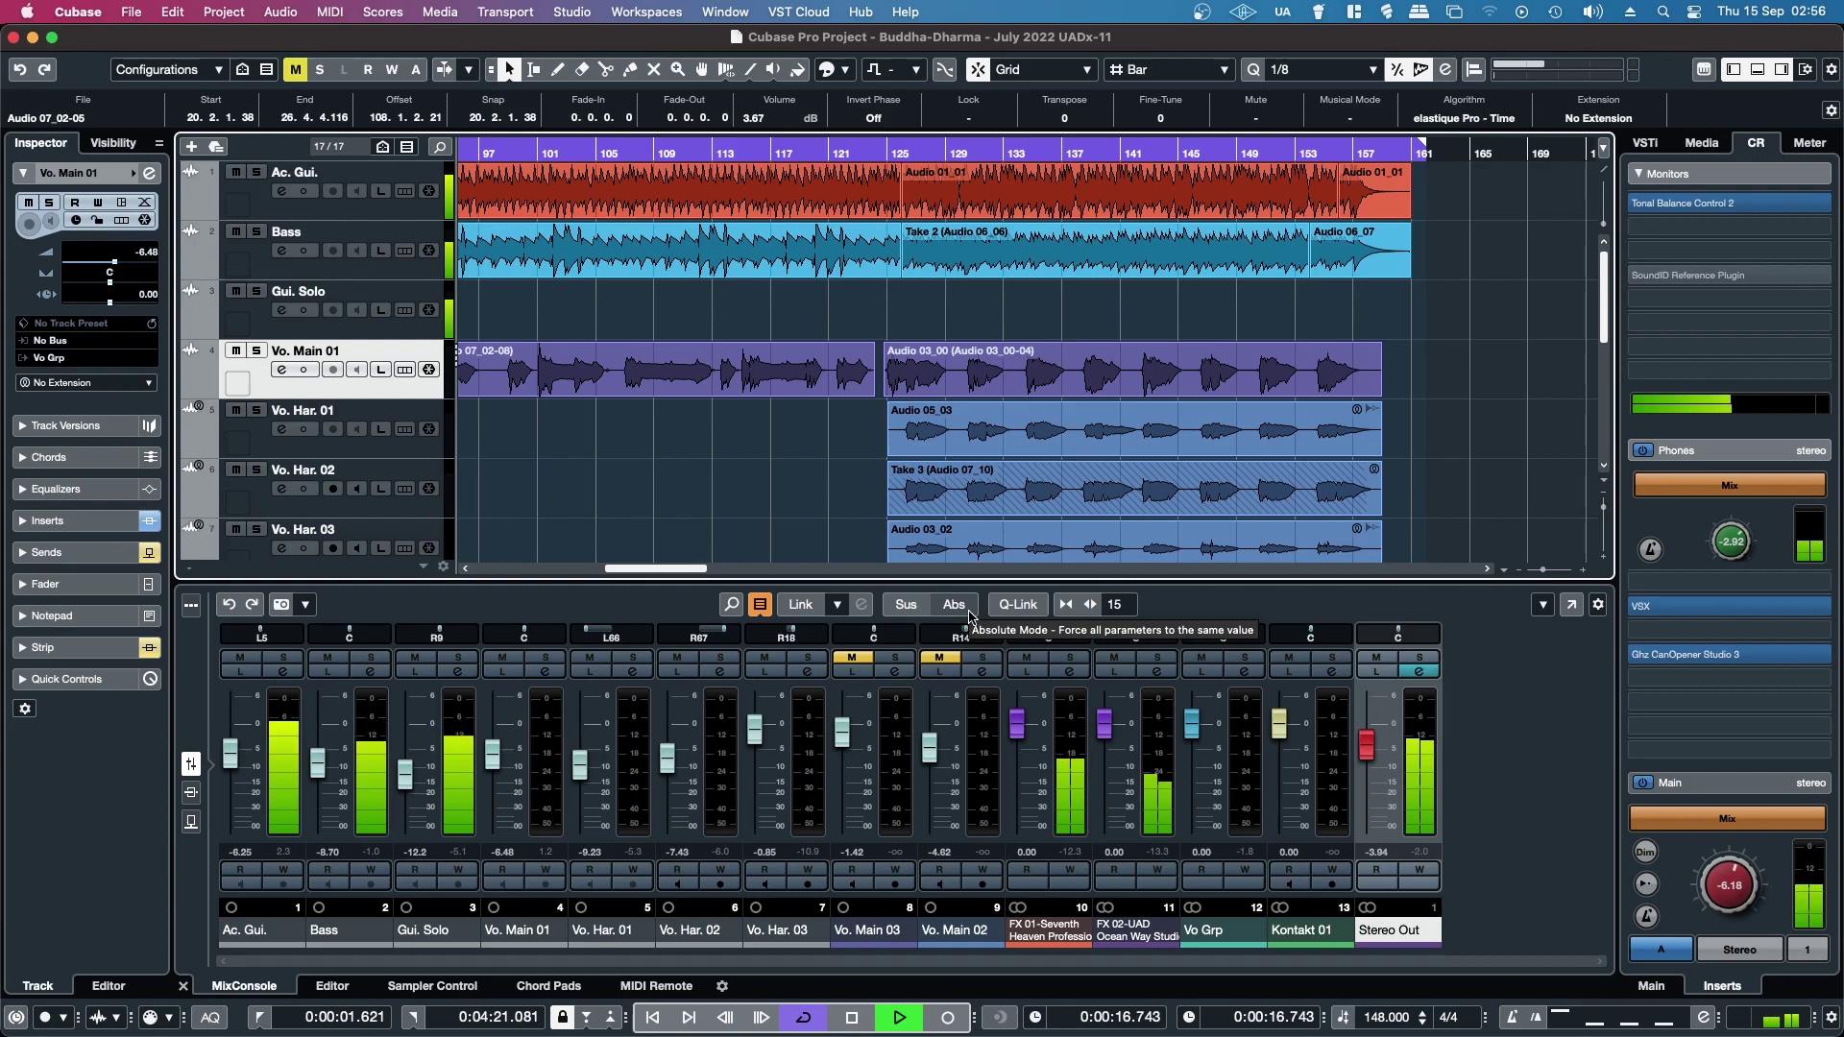
# Stop playback and bring up the Stereo Out channel settings
pyautogui.press('space')
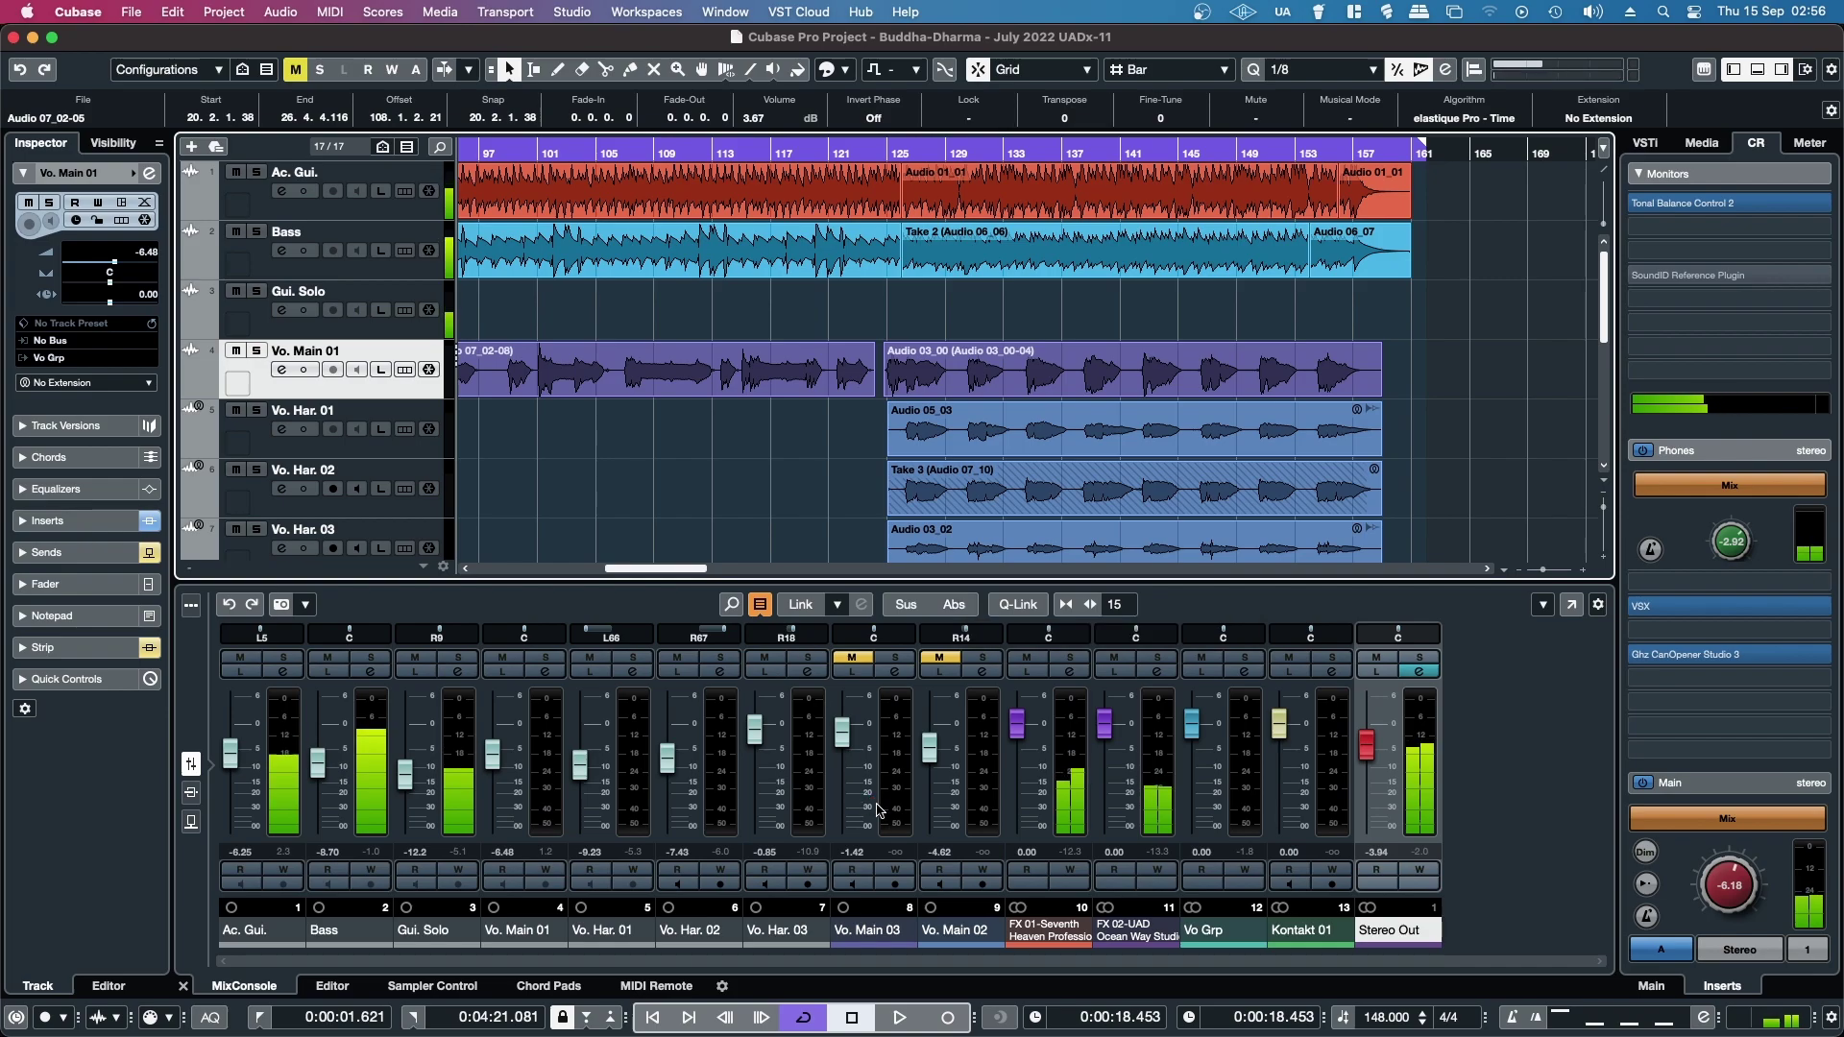
pyautogui.moveTo(645, 569)
pyautogui.mouseDown()
pyautogui.moveTo(593, 576)
pyautogui.moveTo(691, 573)
pyautogui.moveTo(630, 569)
pyautogui.mouseUp()
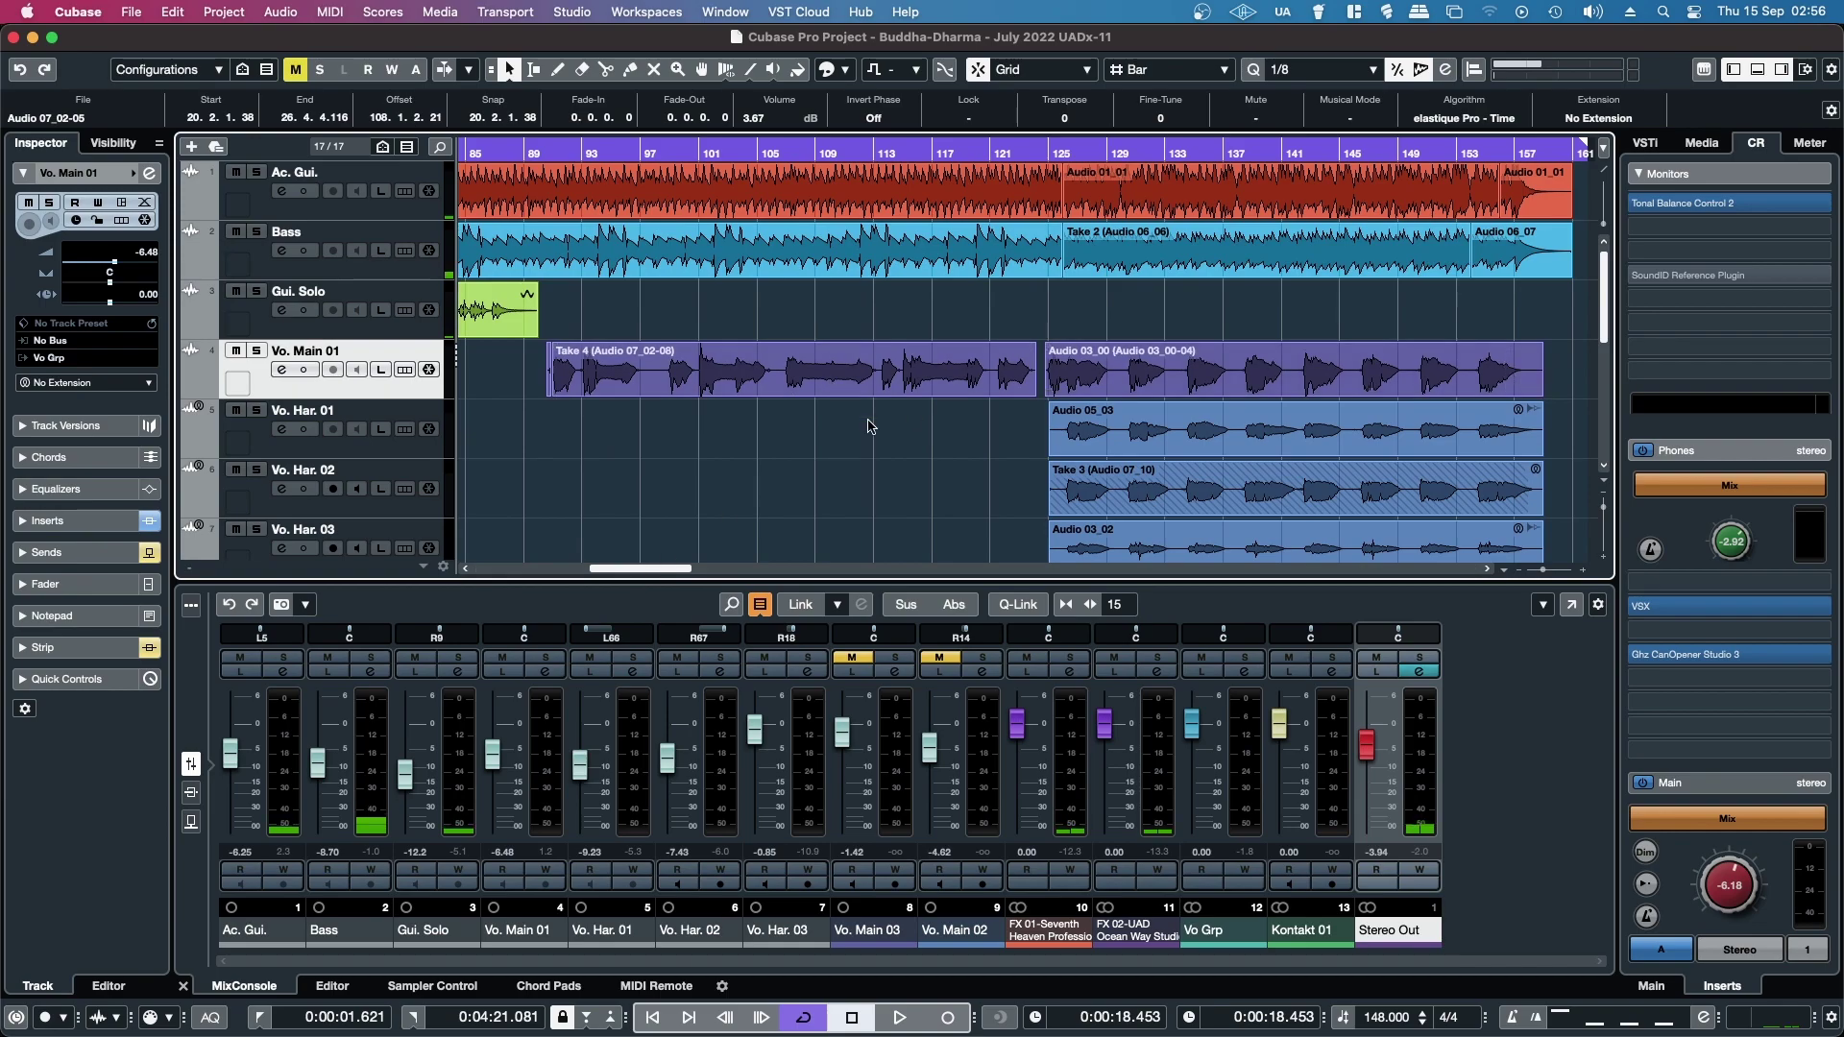
pyautogui.click(1420, 673)
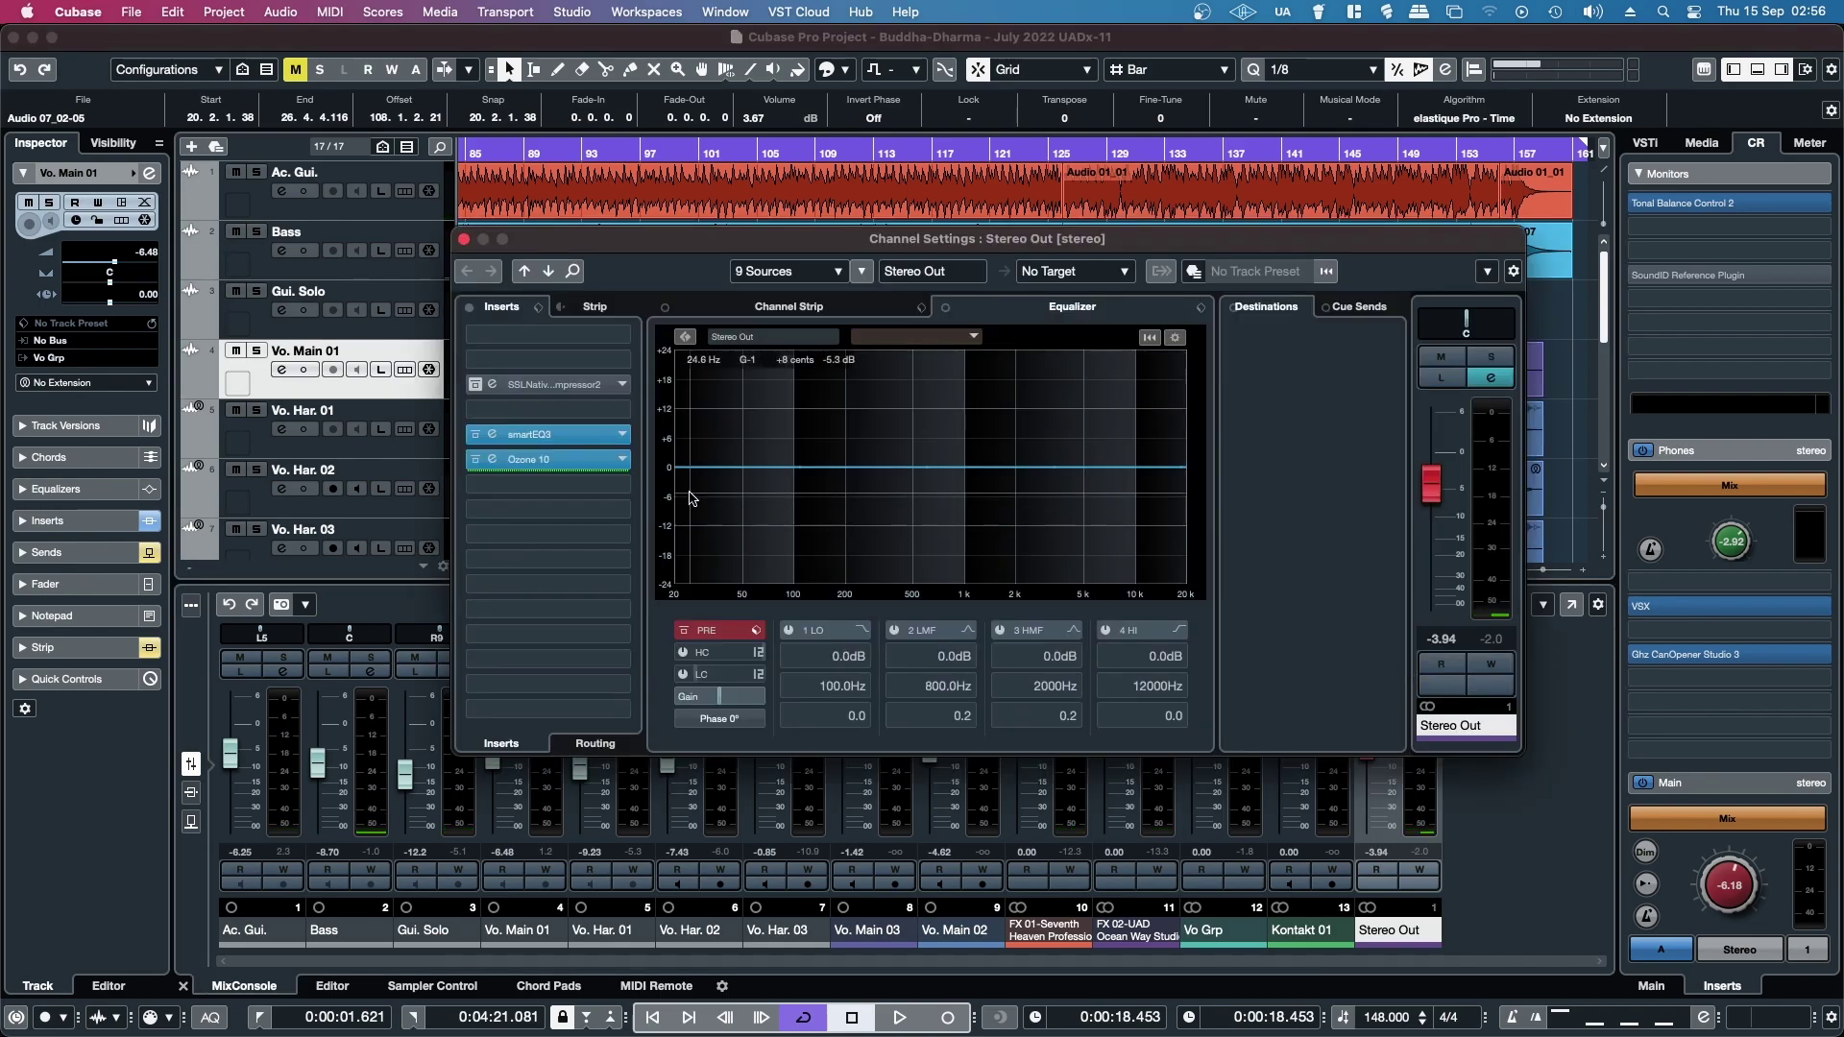
# Reopen the Ozone 10 insert and scroll through its Tone Match reference targets
pyautogui.click(552, 465)
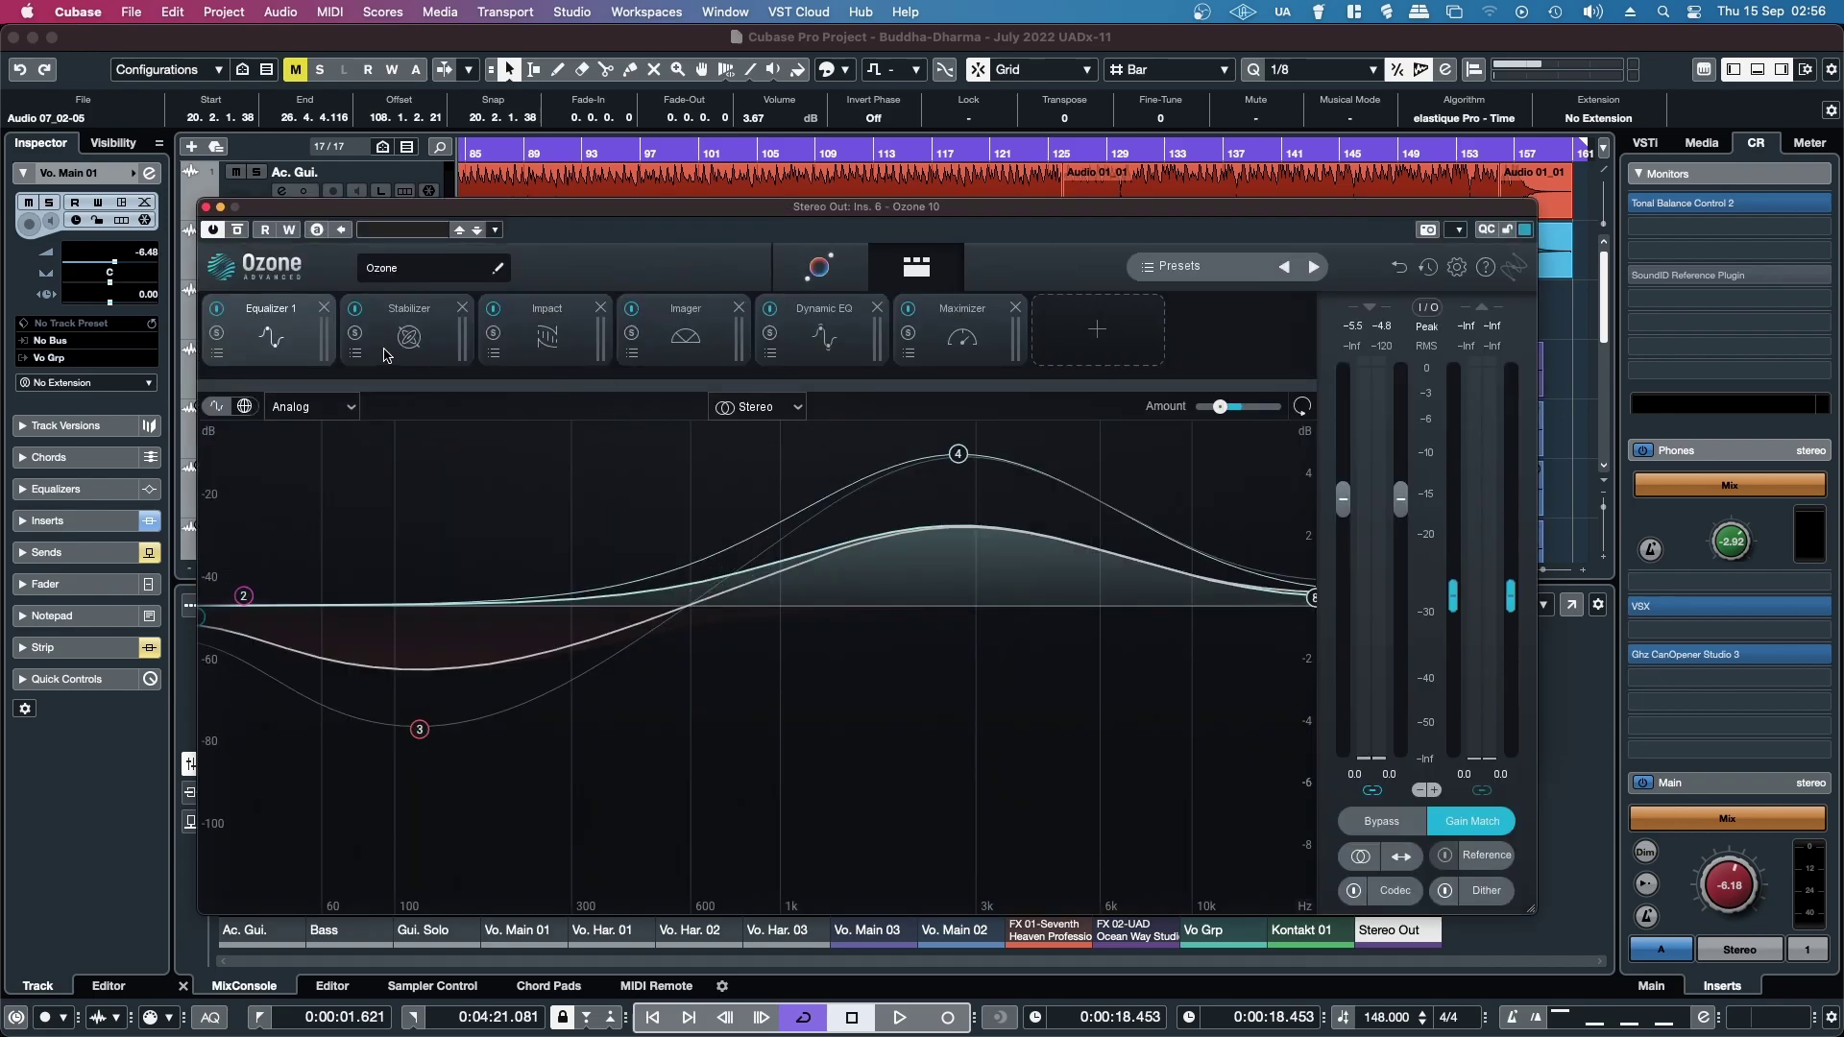
pyautogui.click(769, 282)
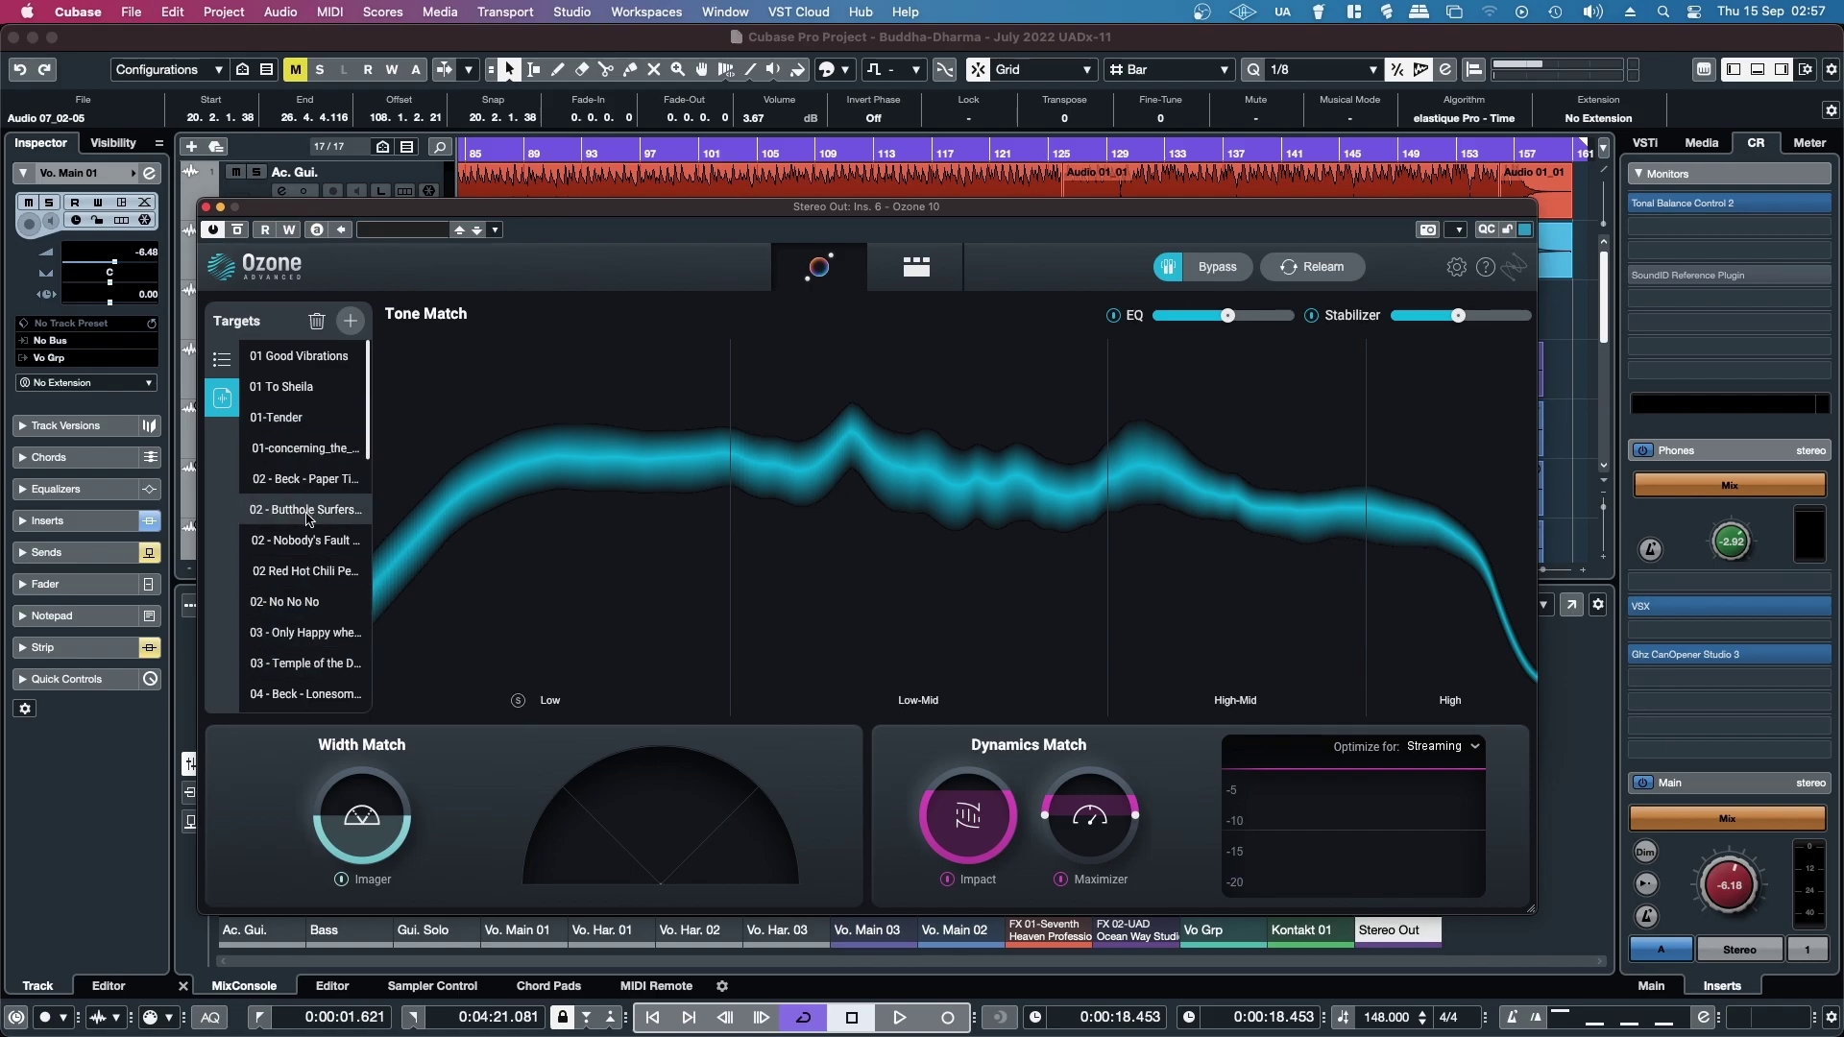
pyautogui.scroll(-3, 307, 519)
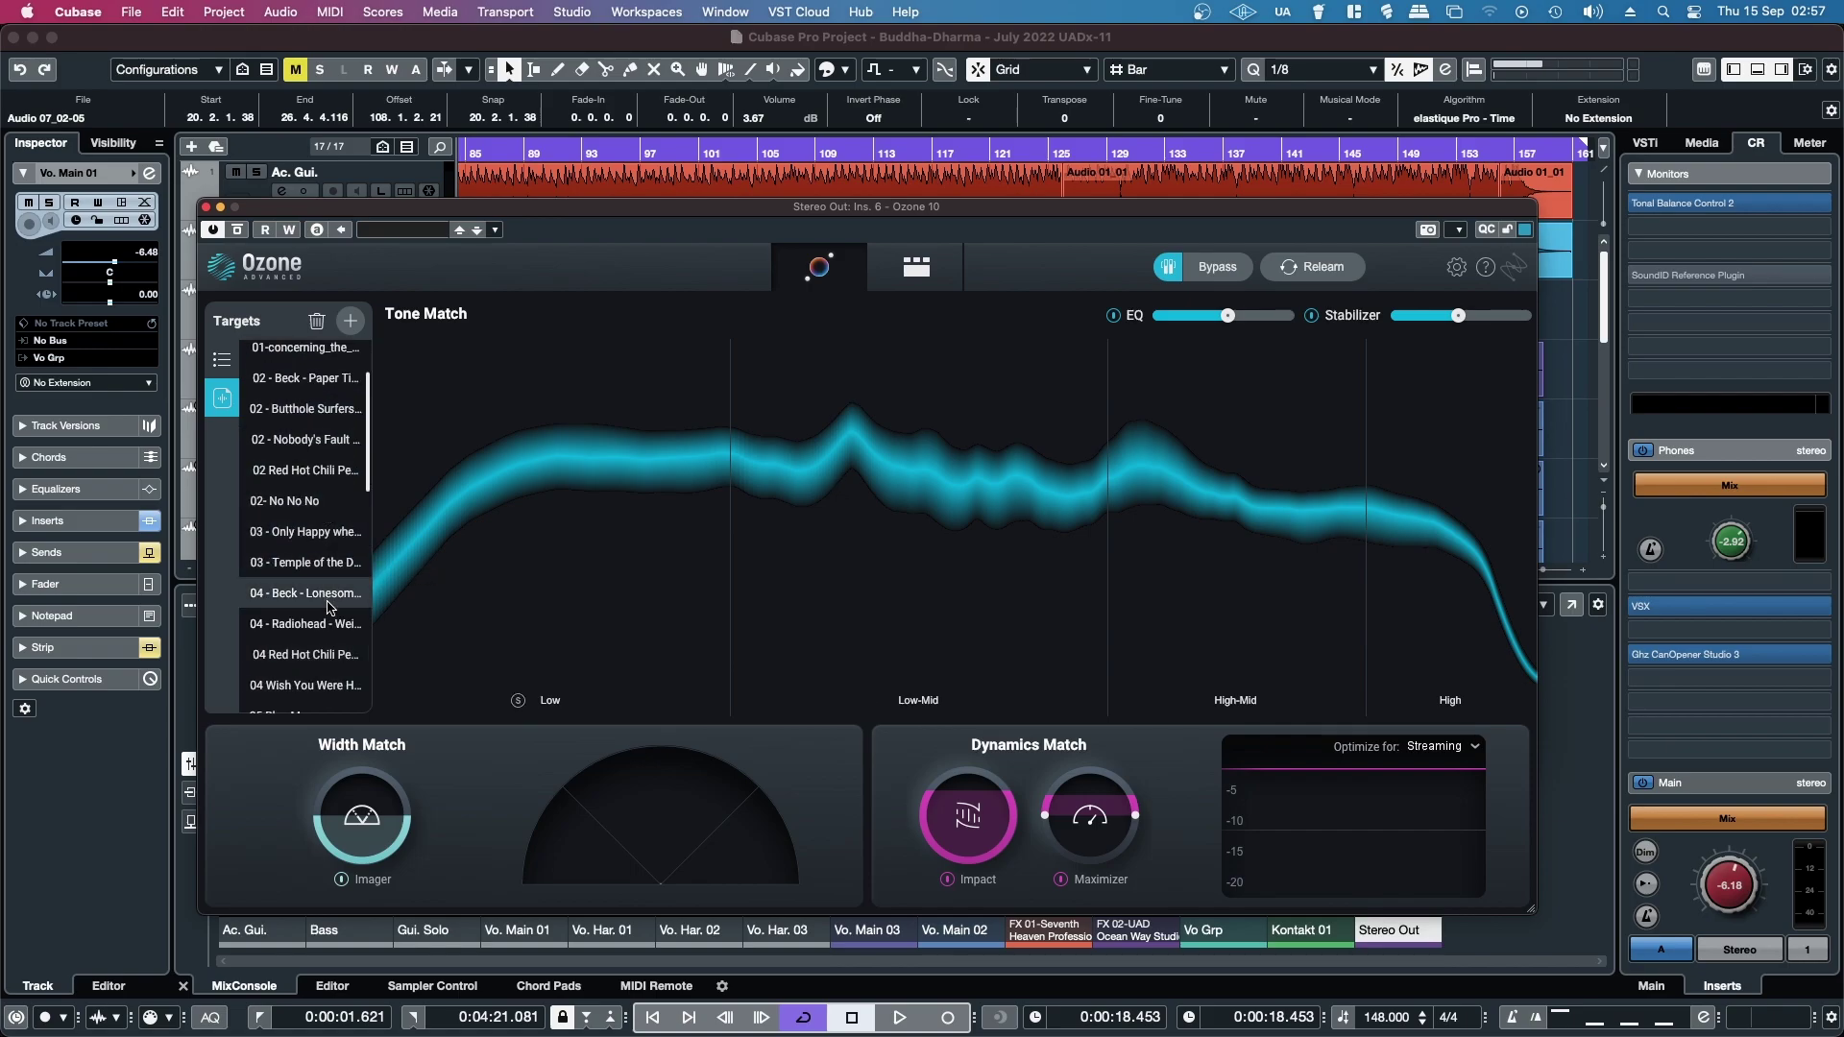